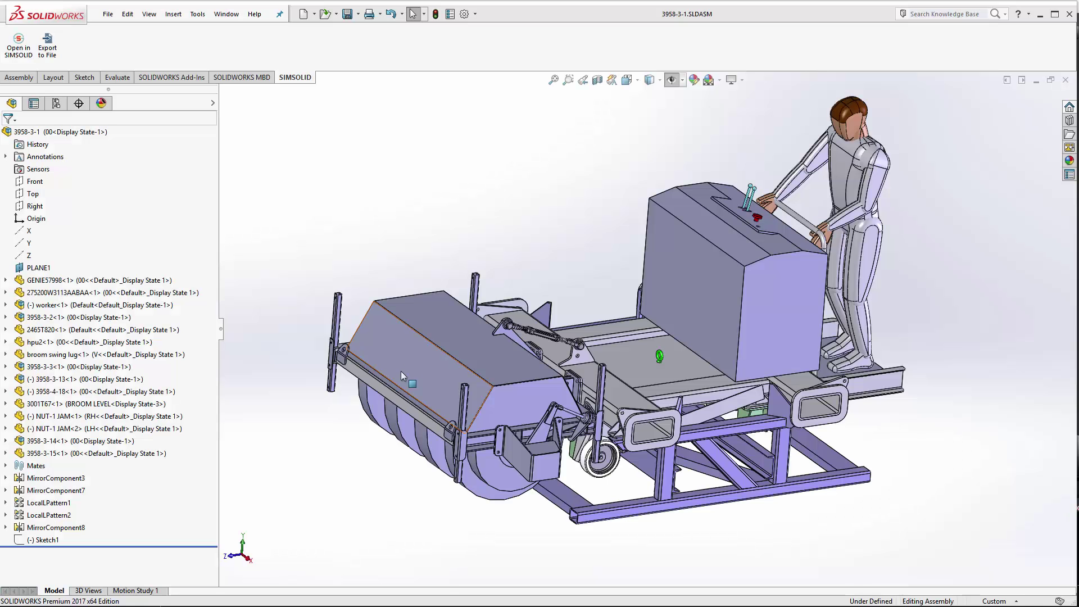
# Examine the sweeper assembly and the components of its worker subassembly
pyautogui.moveTo(566, 241)
pyautogui.mouseDown(button='middle')
pyautogui.moveTo(558, 248)
pyautogui.moveTo(563, 231)
pyautogui.mouseUp(button='middle')
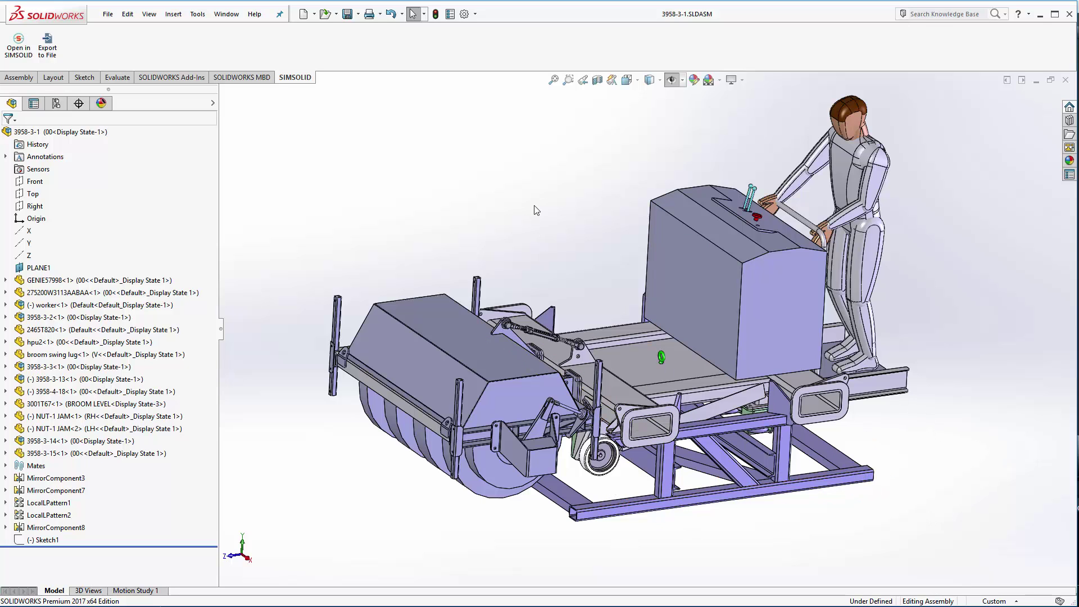
pyautogui.moveTo(534, 257); pyautogui.dragTo(531, 239, button='middle')
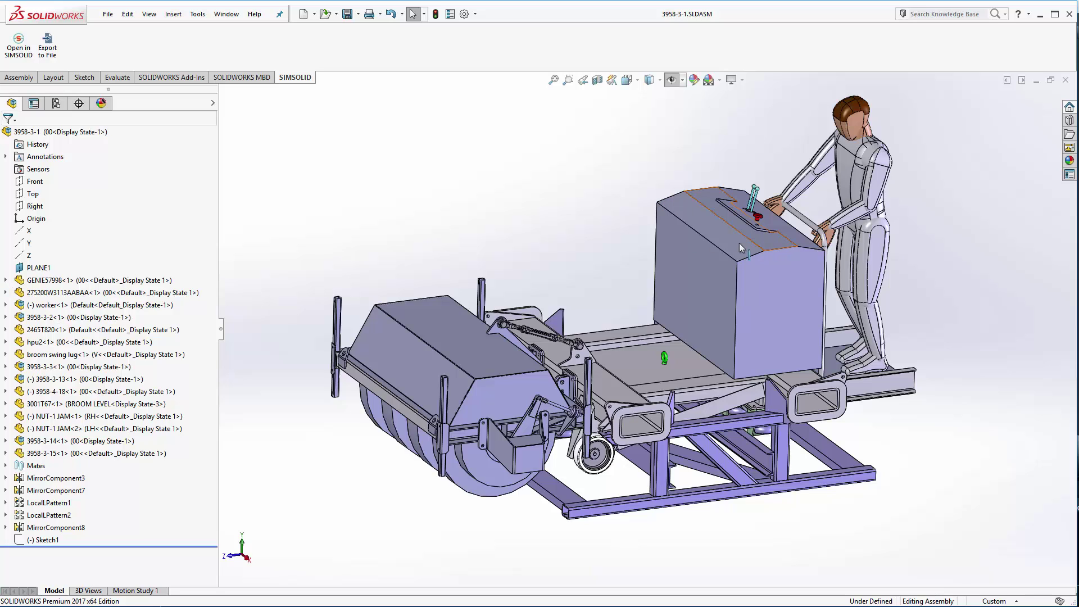
pyautogui.click(6, 305)
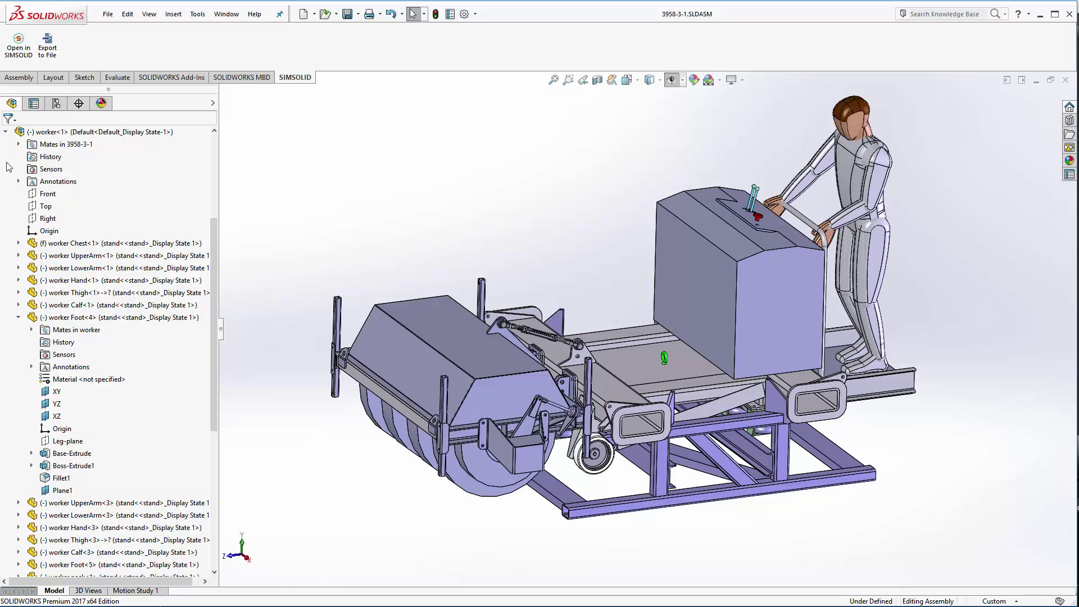
pyautogui.scroll(5, 154, 216)
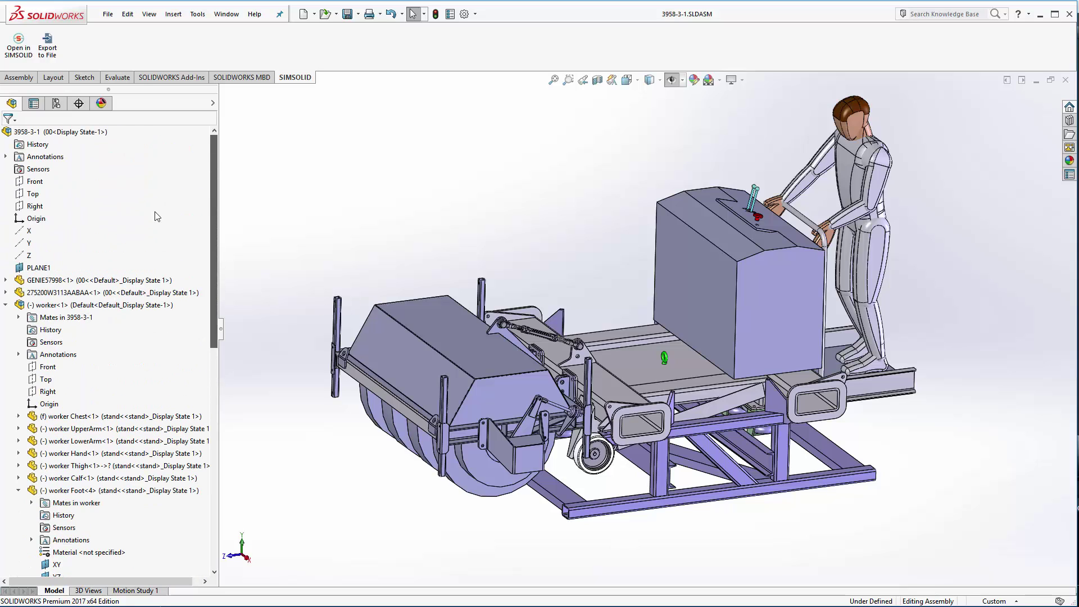
pyautogui.click(6, 305)
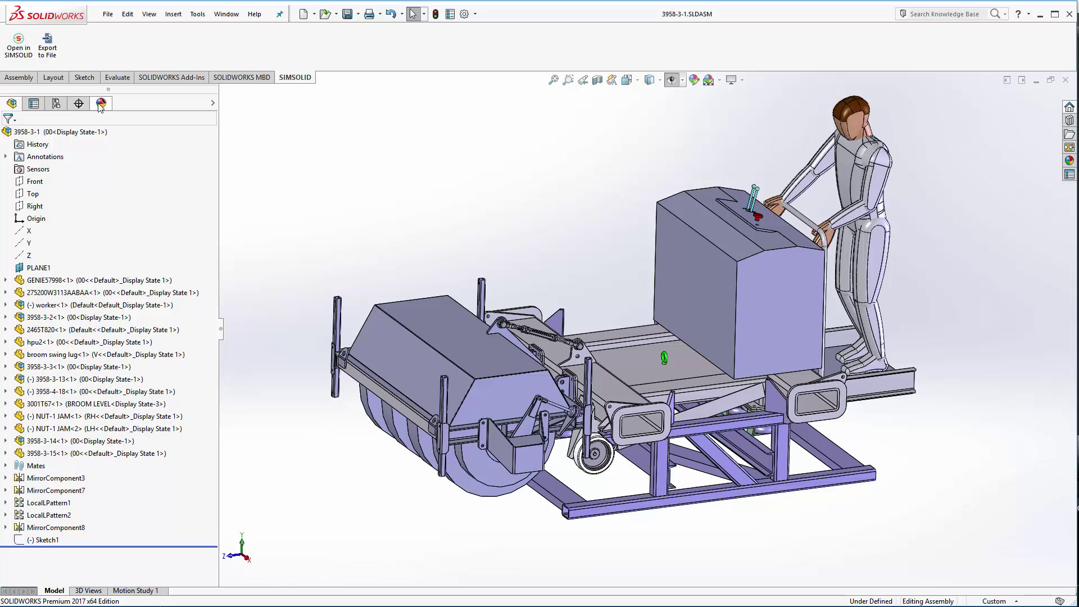
# Open the assembly in SIMSOLID, accepting the incomplete-materials warning and skipping the review of parts with very small volume
pyautogui.click(15, 43)
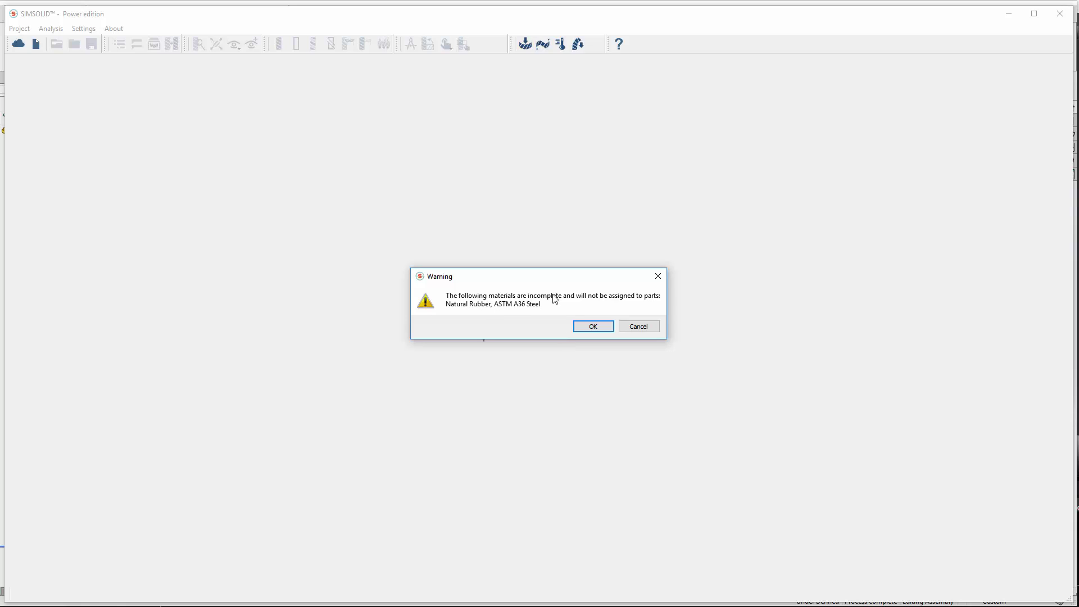
pyautogui.click(594, 328)
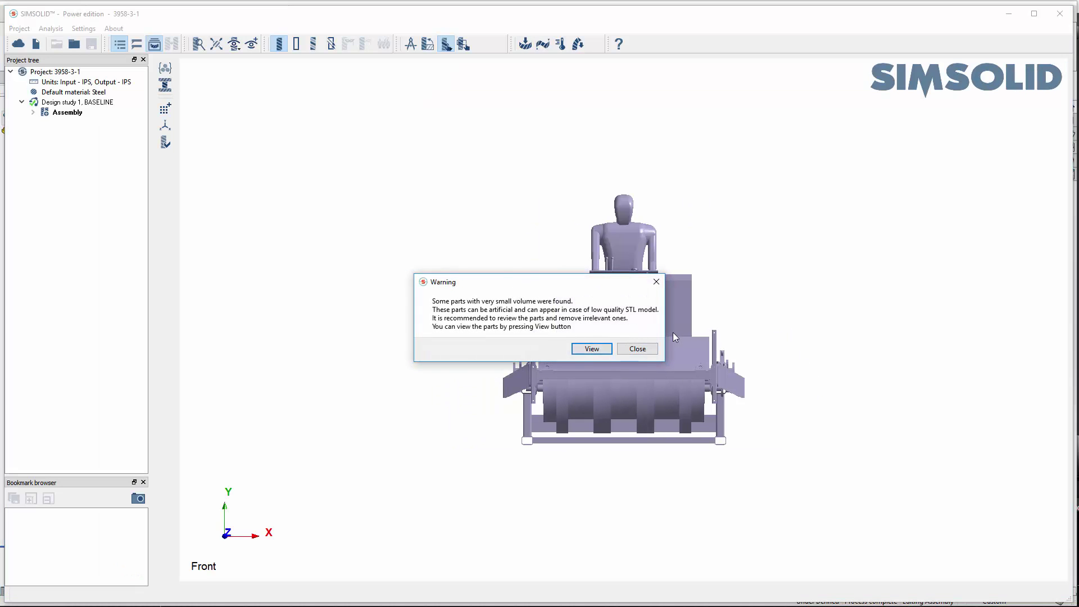
pyautogui.click(640, 348)
# Display the parts in different colours and create area connections with 0.368296 in gap, 0.184148 in penetration and normal resolution
pyautogui.moveTo(598, 408); pyautogui.dragTo(639, 344, button='right')
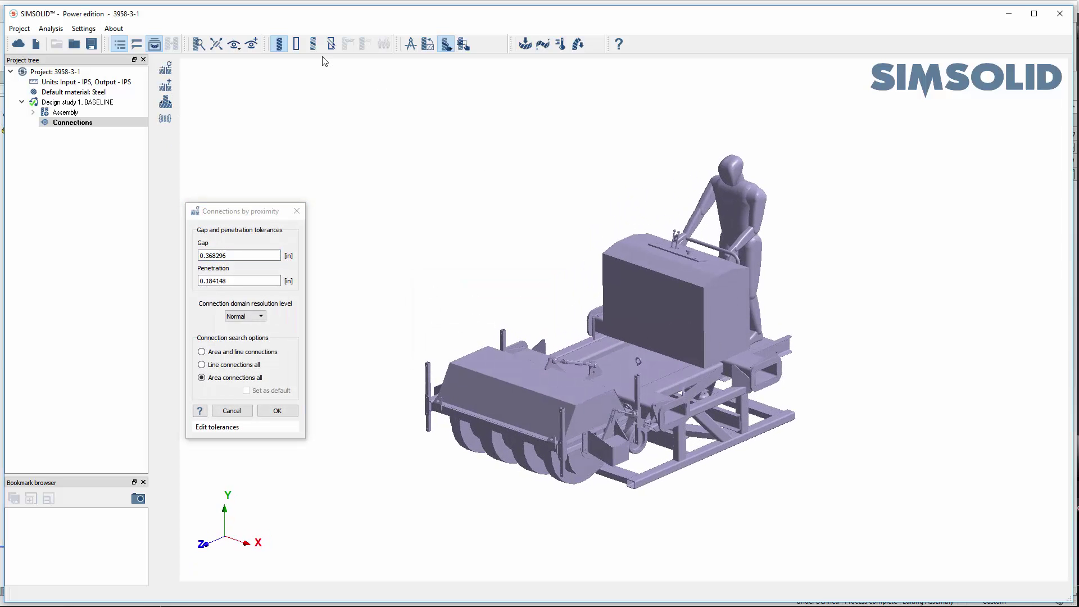
pyautogui.click(313, 44)
pyautogui.scroll(2, 531, 411)
pyautogui.moveTo(492, 405); pyautogui.dragTo(527, 407, button='right')
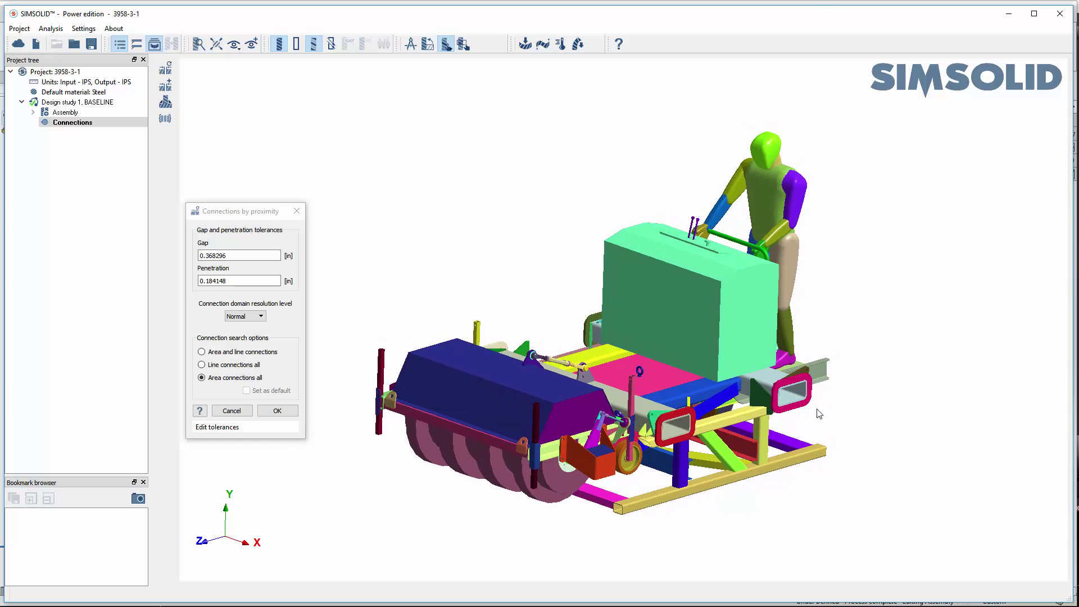
pyautogui.click(274, 410)
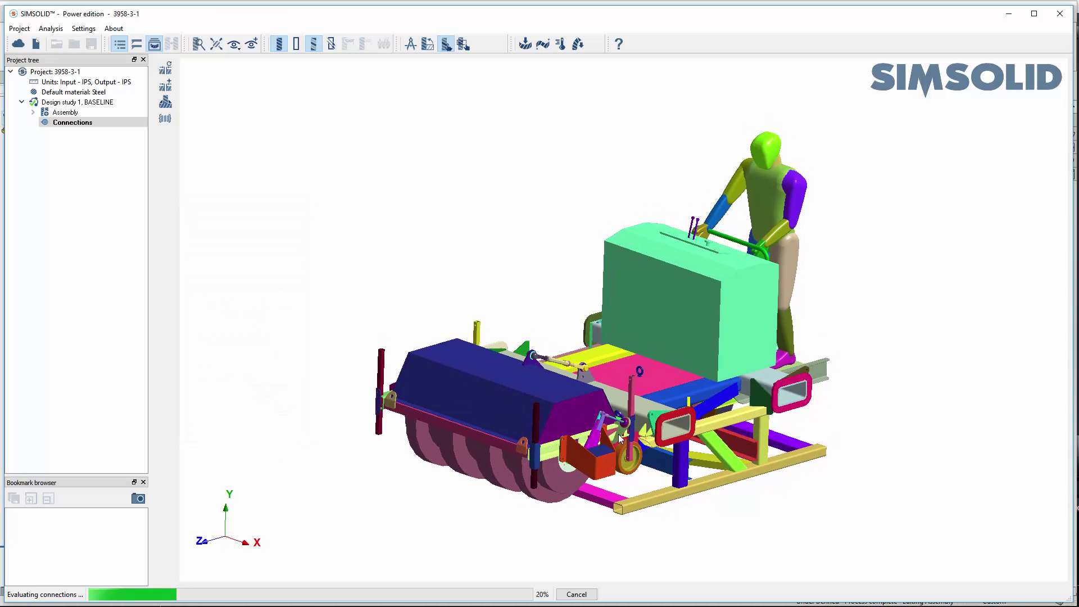
# Expand the assembly structure to view the parts inside GENIE57998-10 and worker-1
pyautogui.scroll(1, 738, 430)
pyautogui.scroll(1, 738, 430)
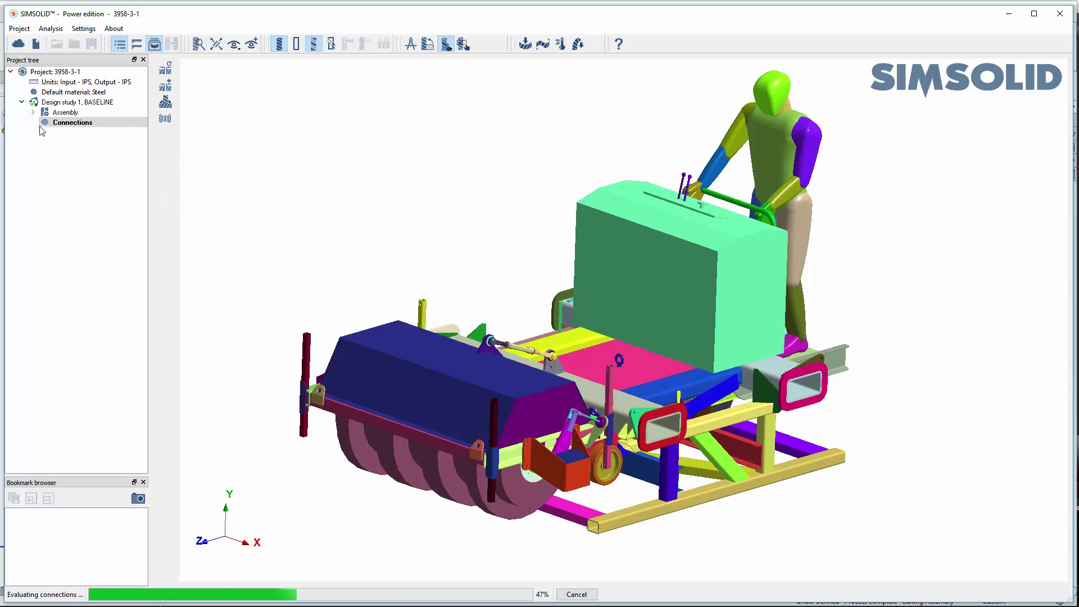
pyautogui.click(33, 111)
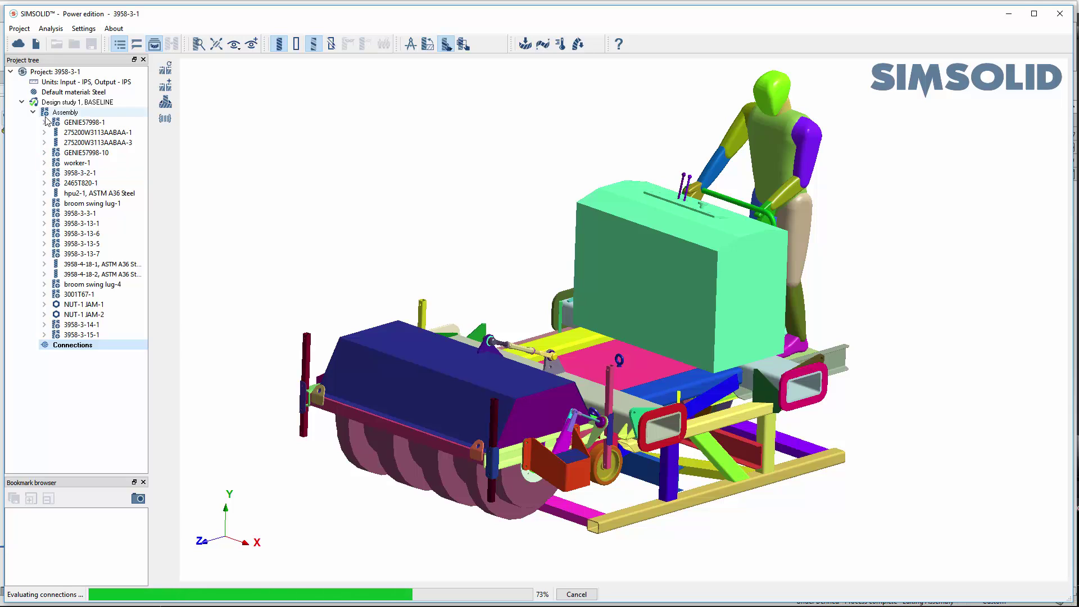
pyautogui.click(45, 152)
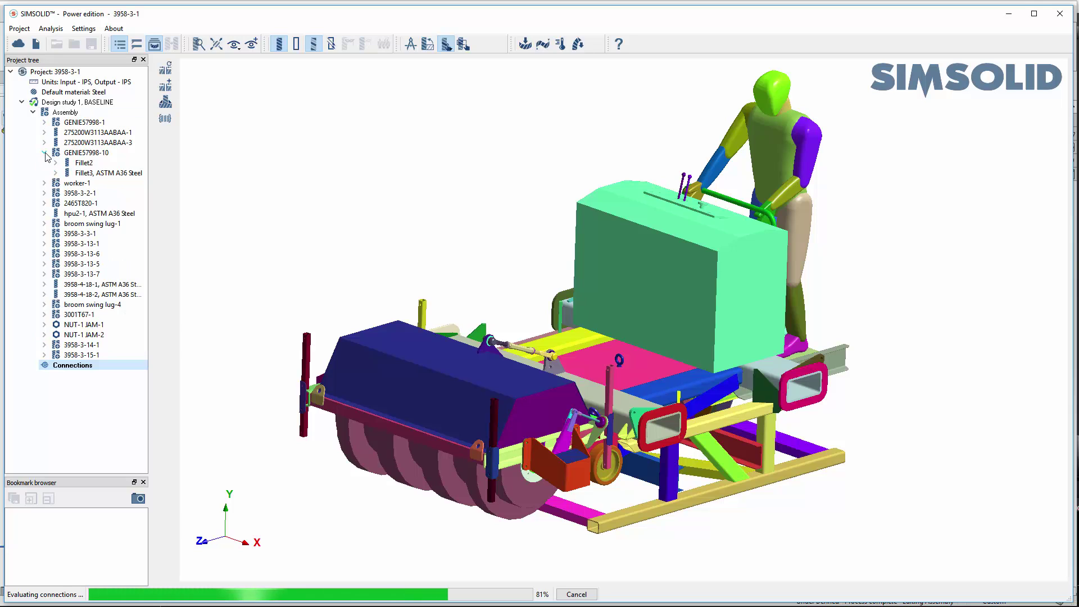
pyautogui.click(45, 183)
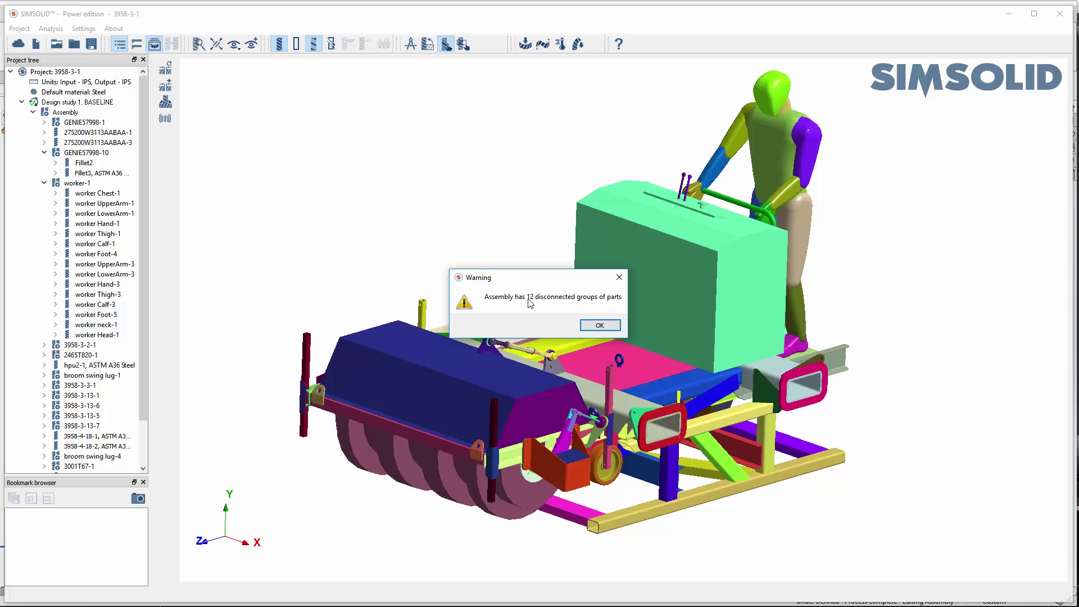
# Inspect the disconnected part groups individually from Group 0 to Group 5, and Groups 1 to 11 together
pyautogui.click(600, 326)
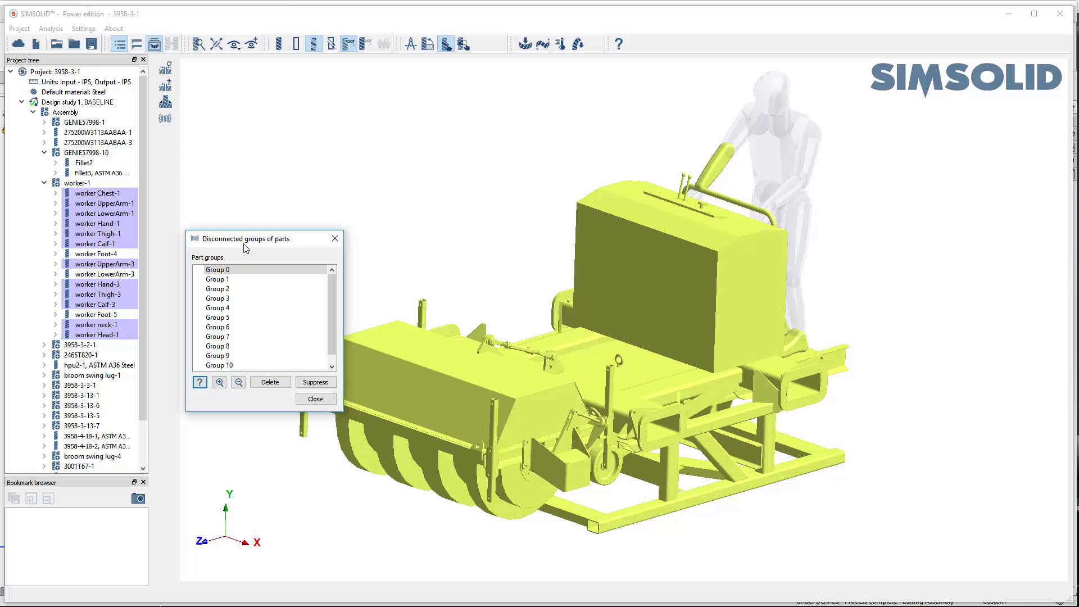
pyautogui.moveTo(254, 230); pyautogui.dragTo(255, 212)
pyautogui.click(217, 254)
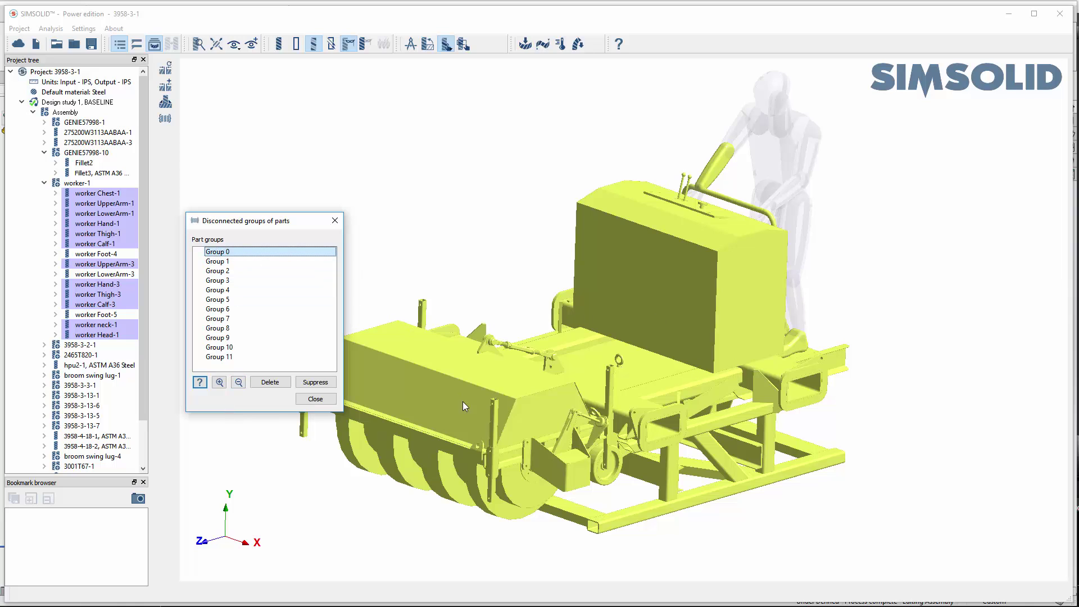
pyautogui.click(221, 262)
pyautogui.click(220, 271)
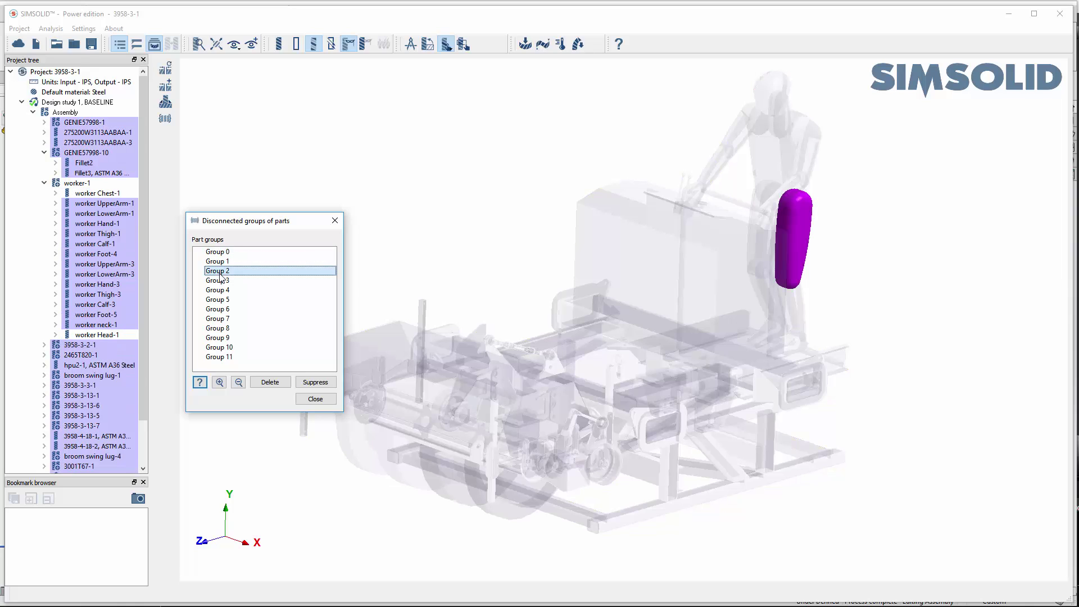
pyautogui.click(219, 281)
pyautogui.click(221, 290)
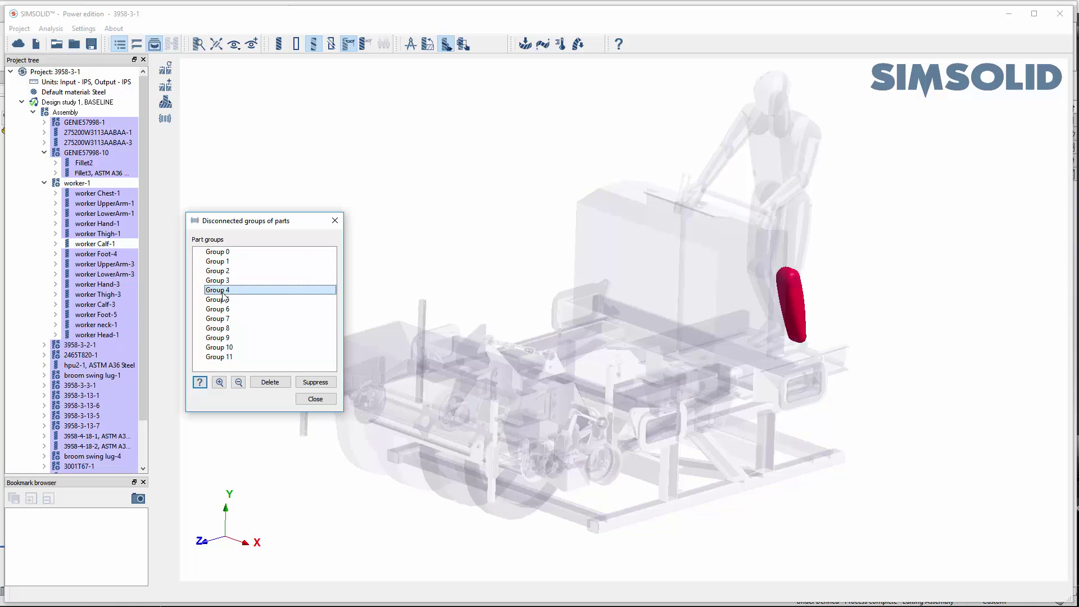
pyautogui.click(222, 300)
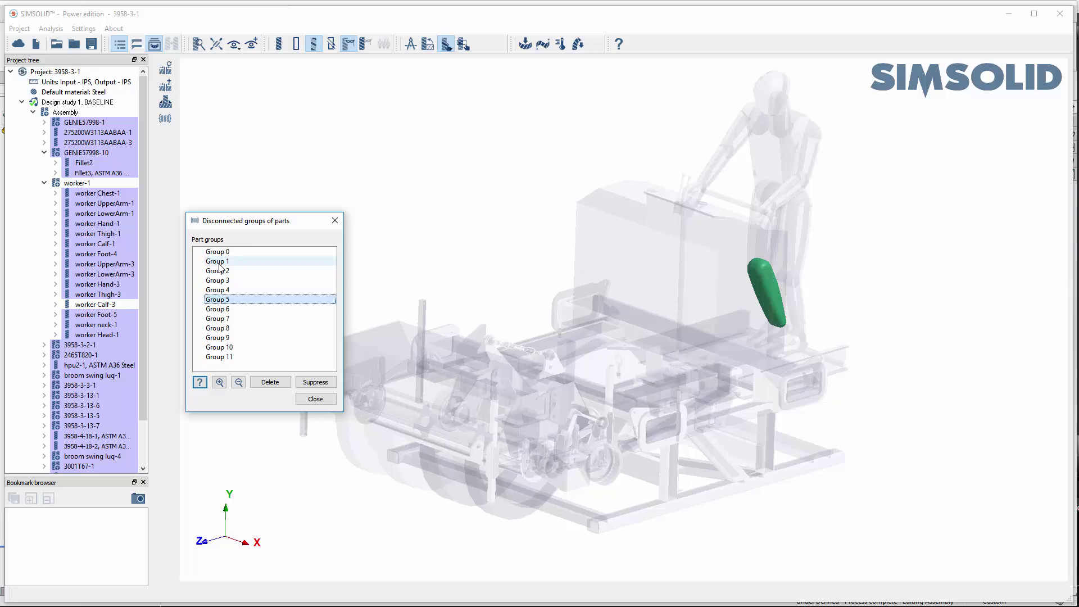
pyautogui.click(223, 262)
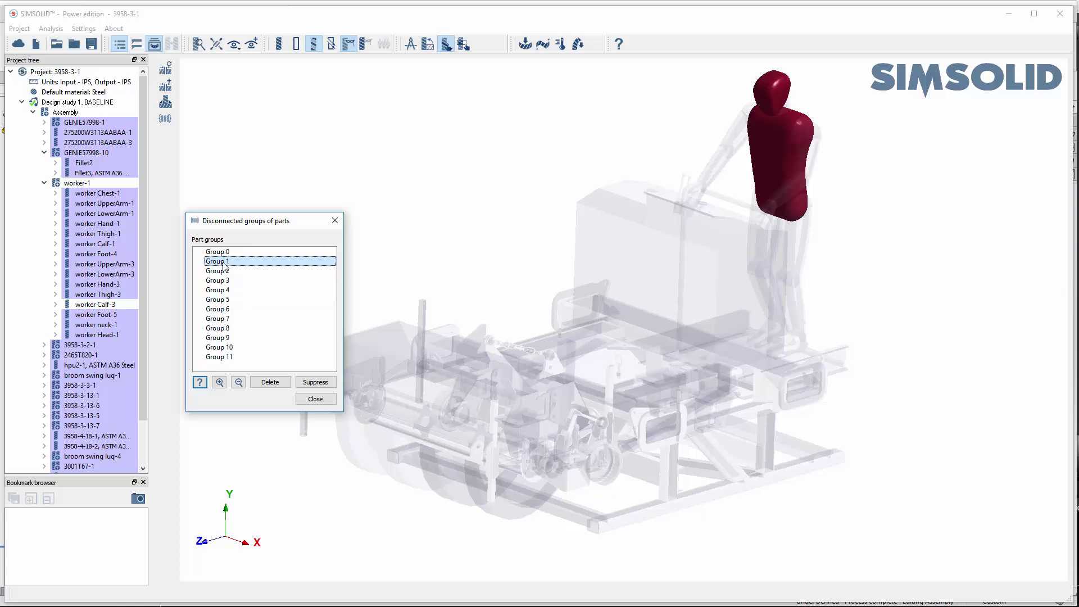
pyautogui.keyDown('shift'); pyautogui.click(224, 357); pyautogui.keyUp('shift')
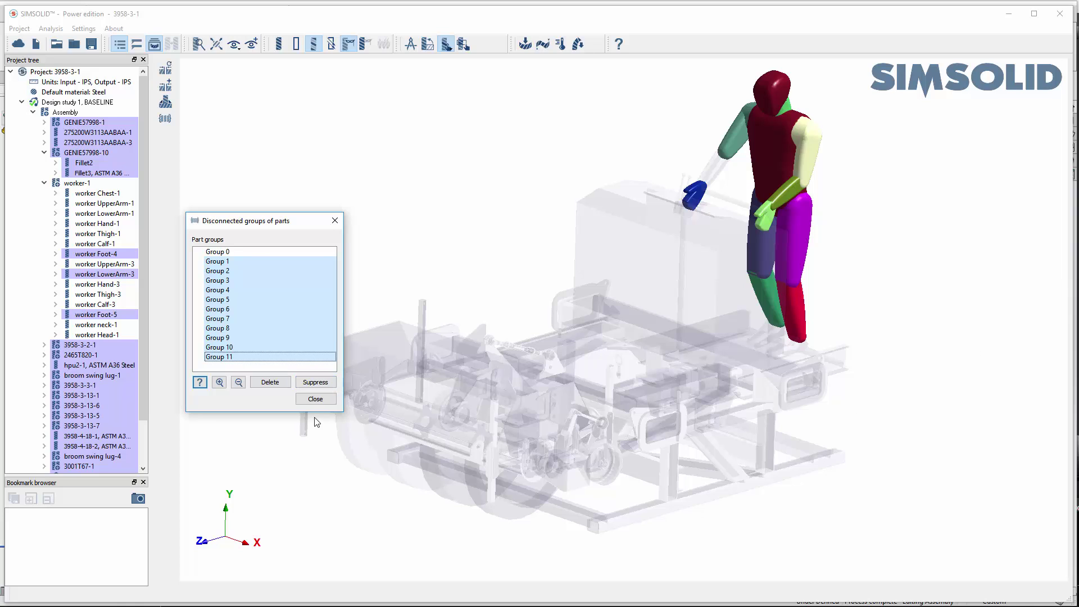
pyautogui.click(315, 399)
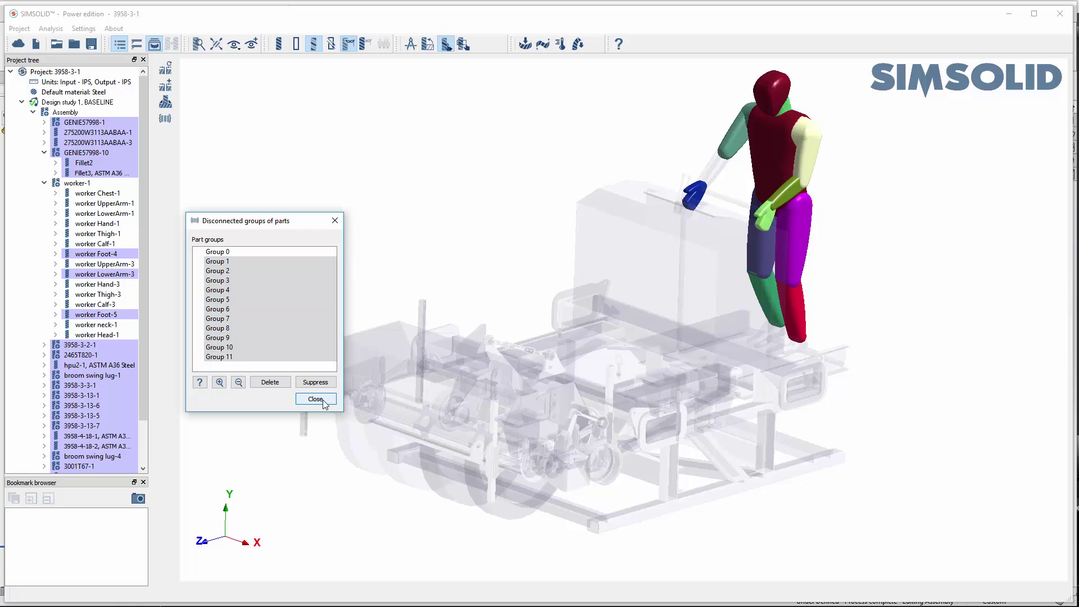
# Show all hidden parts, widen the project tree and collapse the worker-1 and GENIE57998-10 branches
pyautogui.rightClick(272, 302)
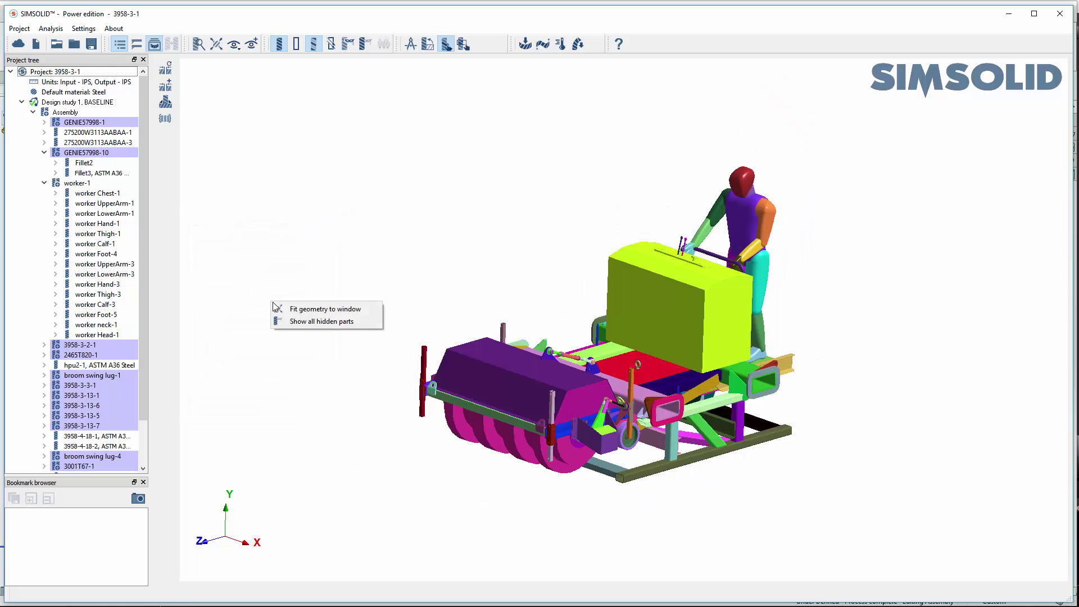
pyautogui.click(299, 322)
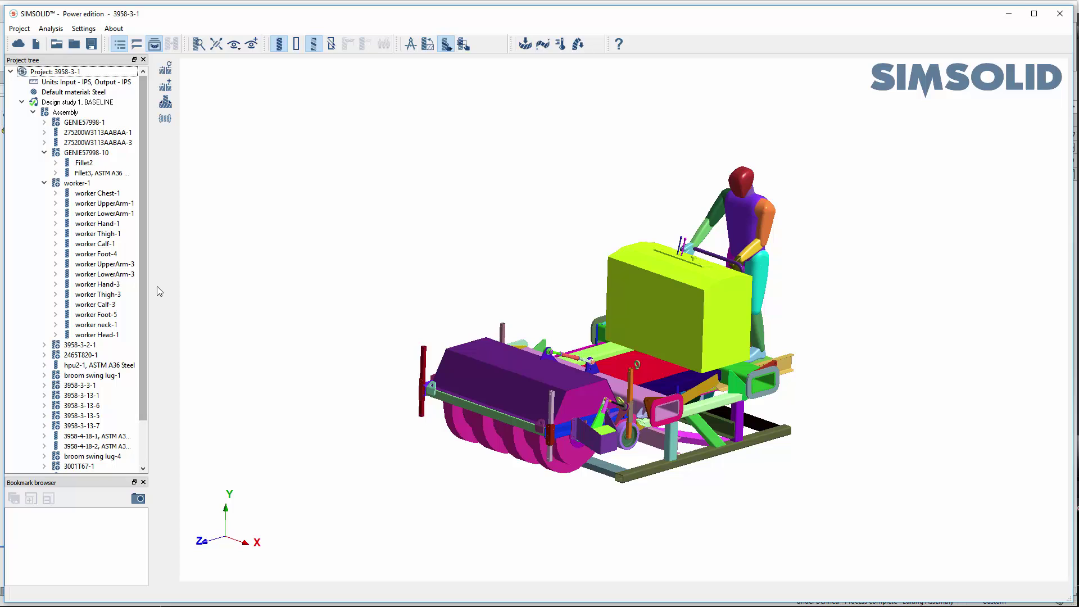
pyautogui.moveTo(150, 281); pyautogui.dragTo(177, 279)
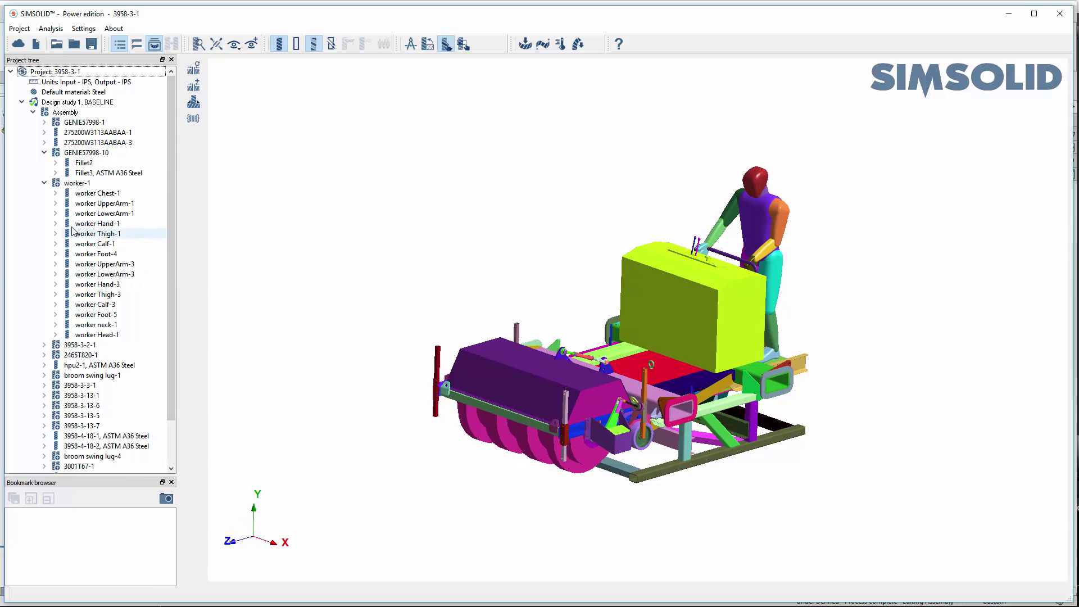
pyautogui.click(44, 183)
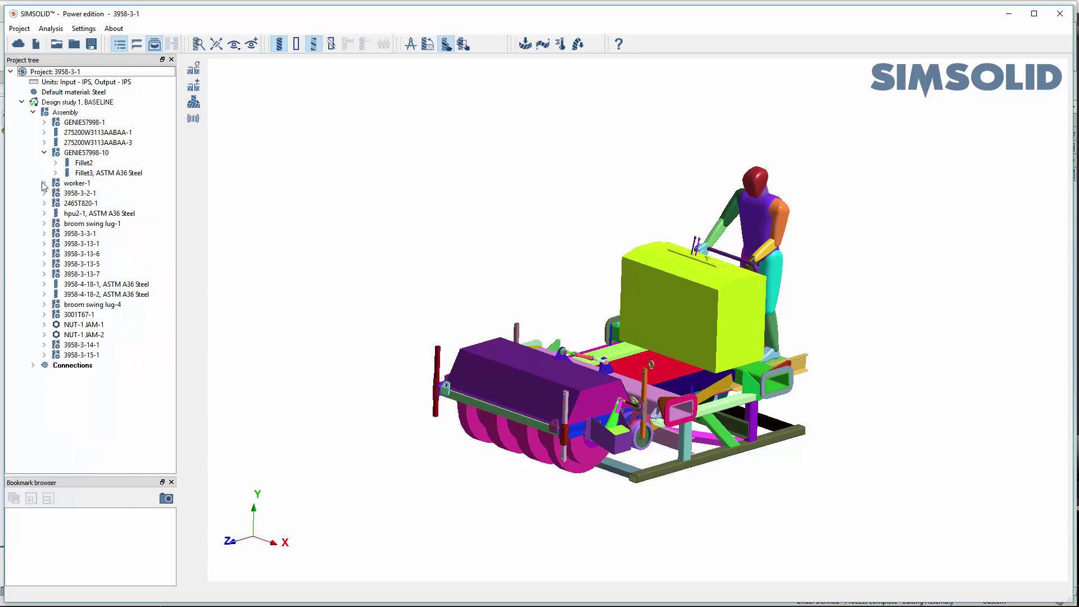
pyautogui.click(45, 153)
# Suppress the worker-1 subassembly together with its associated connections
pyautogui.click(72, 163)
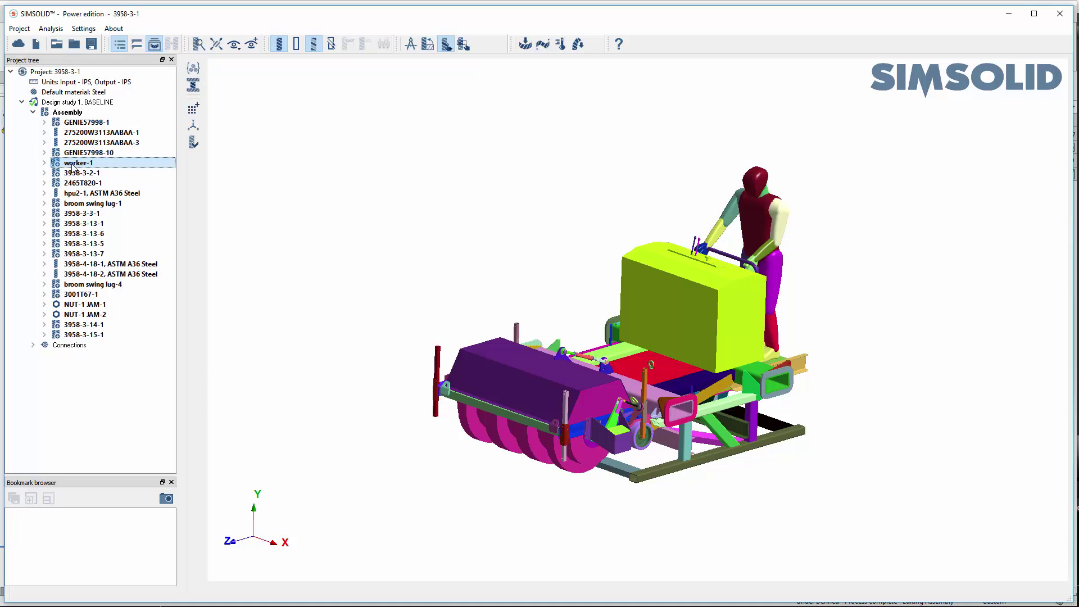
pyautogui.rightClick(73, 164)
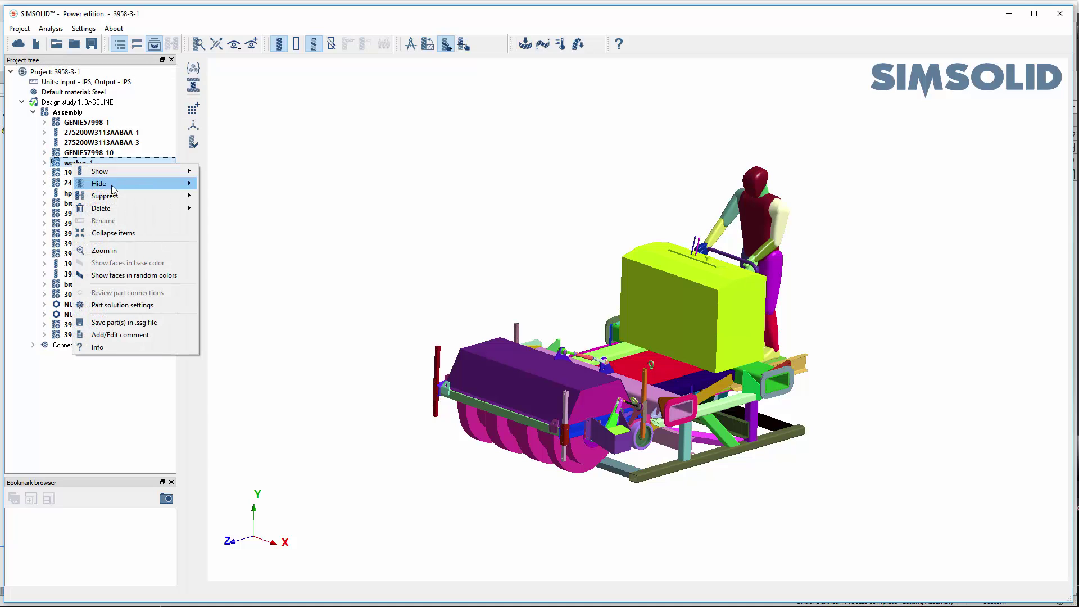
pyautogui.moveTo(120, 198)
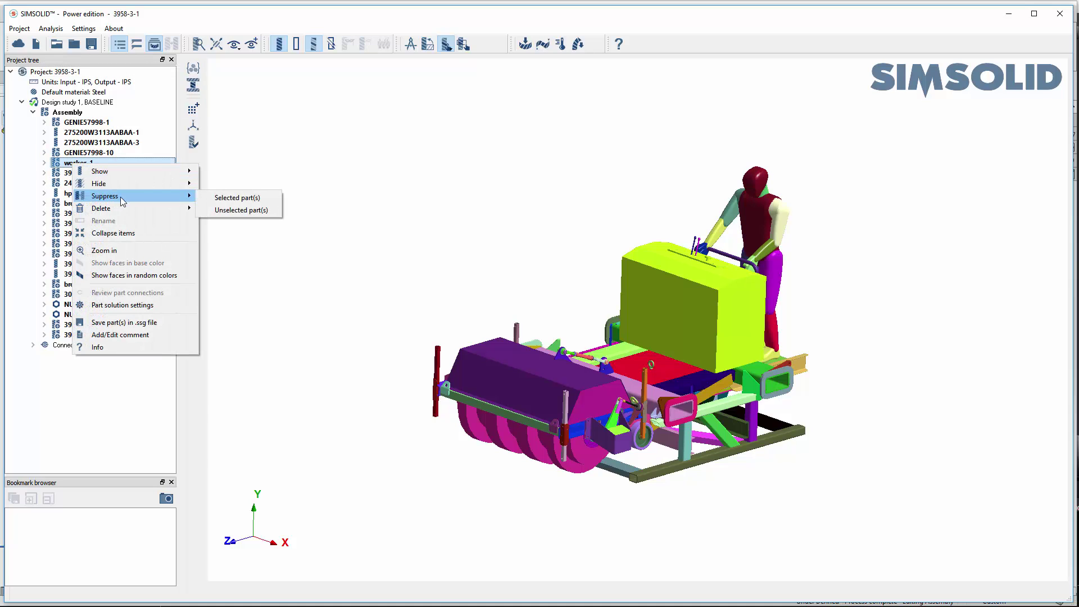
pyautogui.click(241, 198)
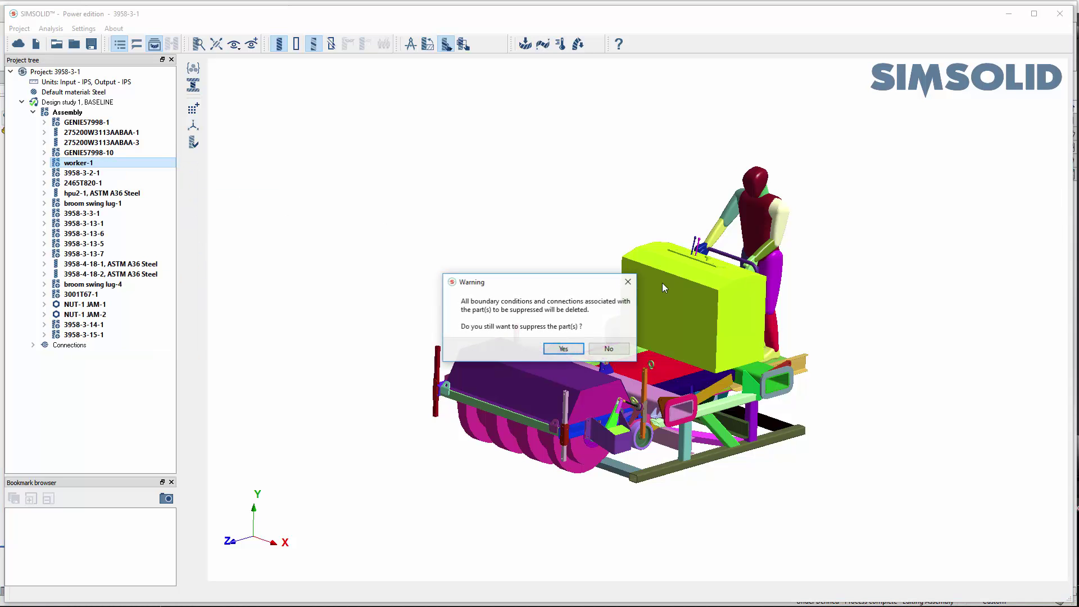
pyautogui.click(562, 349)
# Suppress the two control levers, 3958-4-18-1 and 3958-4-18-2, on top of the power unit box
pyautogui.moveTo(642, 349); pyautogui.dragTo(728, 372, button='middle')
pyautogui.scroll(3, 729, 372)
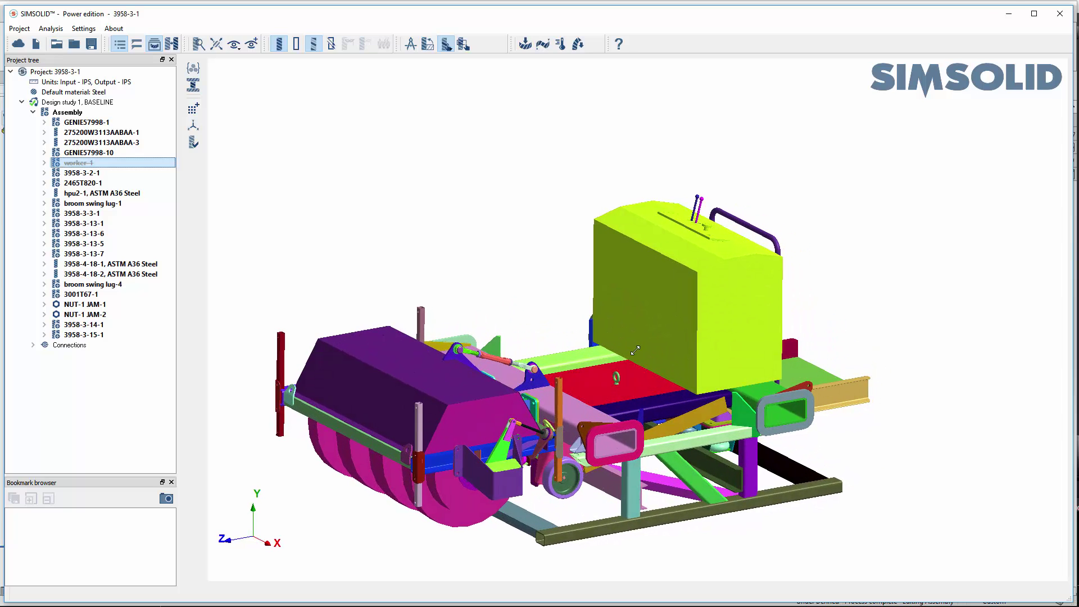
pyautogui.scroll(5, 713, 209)
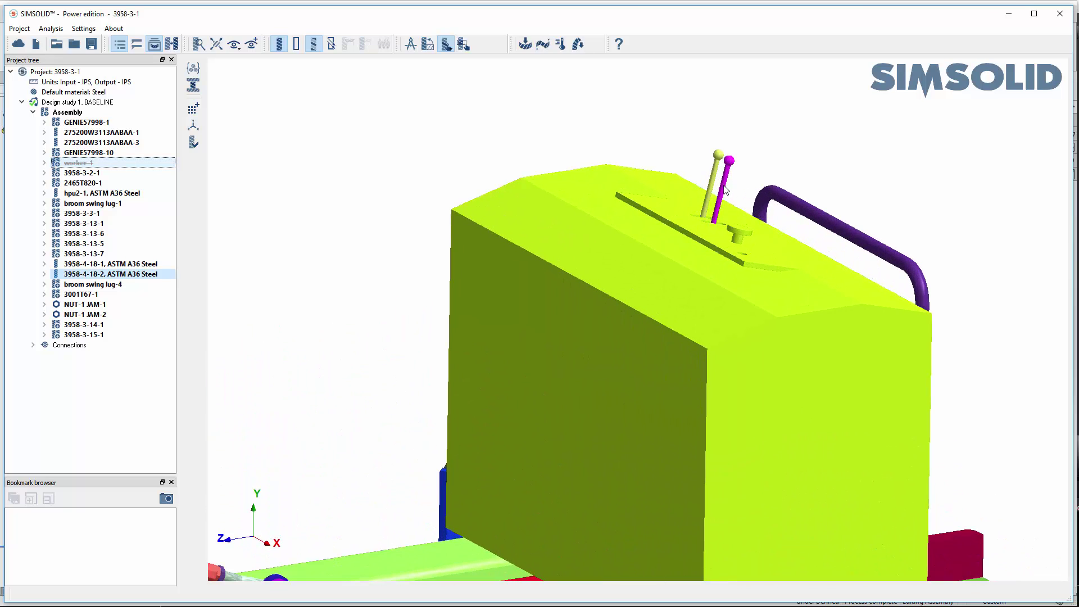
pyautogui.keyDown('ctrl'); pyautogui.click(725, 191); pyautogui.keyUp('ctrl')
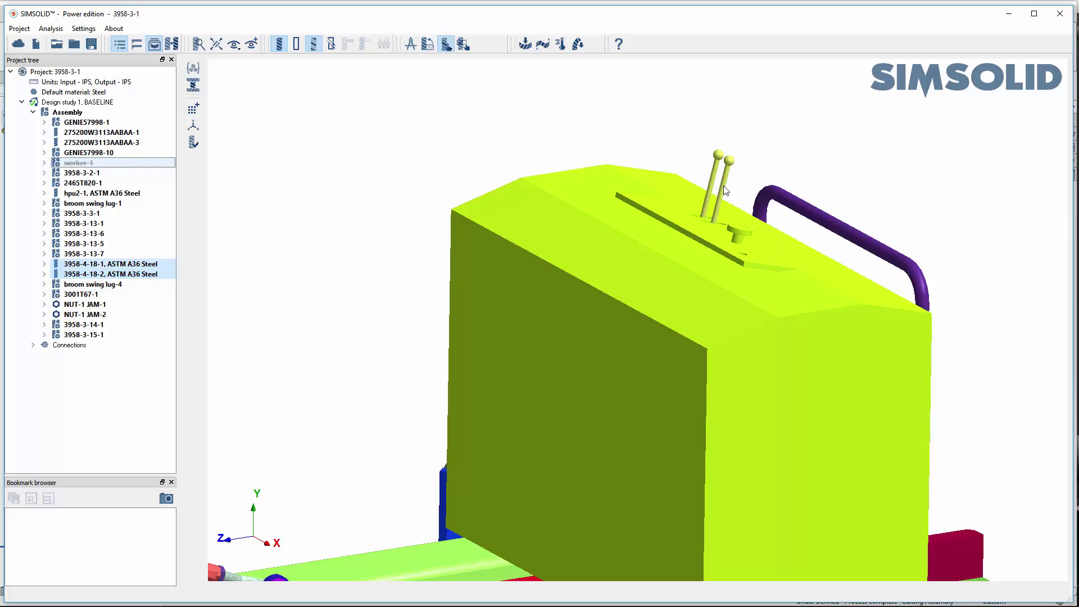
pyautogui.rightClick(725, 188)
pyautogui.moveTo(798, 209)
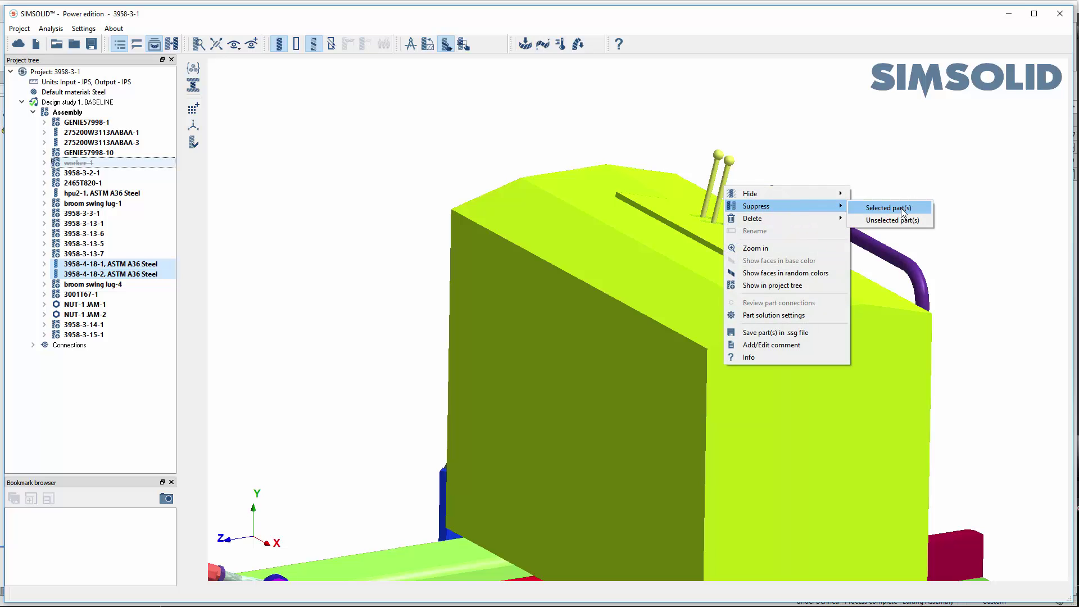
pyautogui.click(902, 212)
pyautogui.click(557, 348)
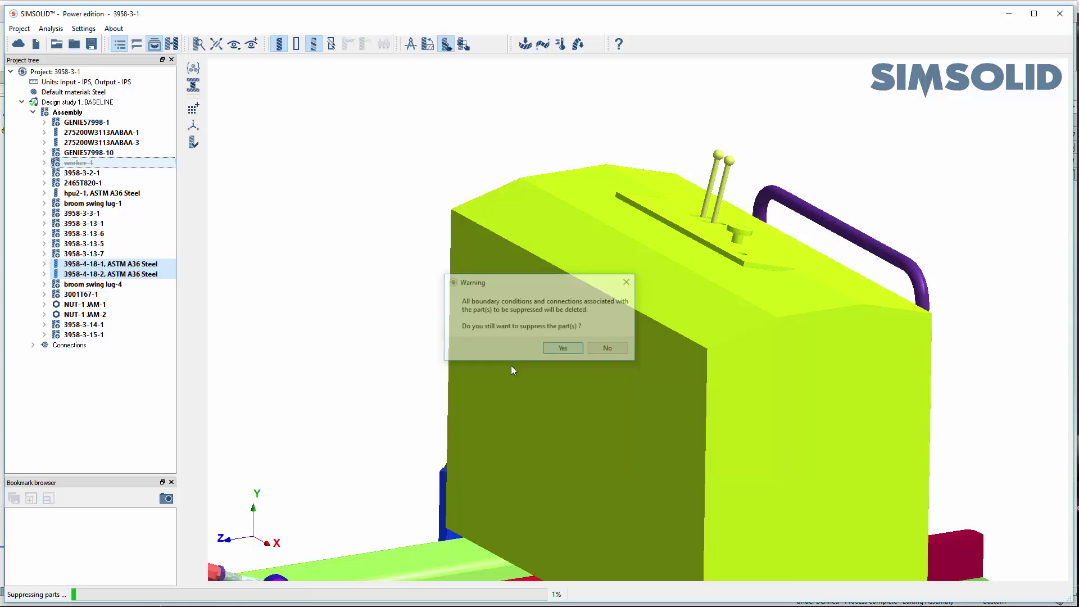
# Isolate the 3958-3-15-1 base frame by hiding all unselected parts, and inspect it
pyautogui.scroll(-3, 484, 416)
pyautogui.moveTo(603, 443); pyautogui.dragTo(647, 366)
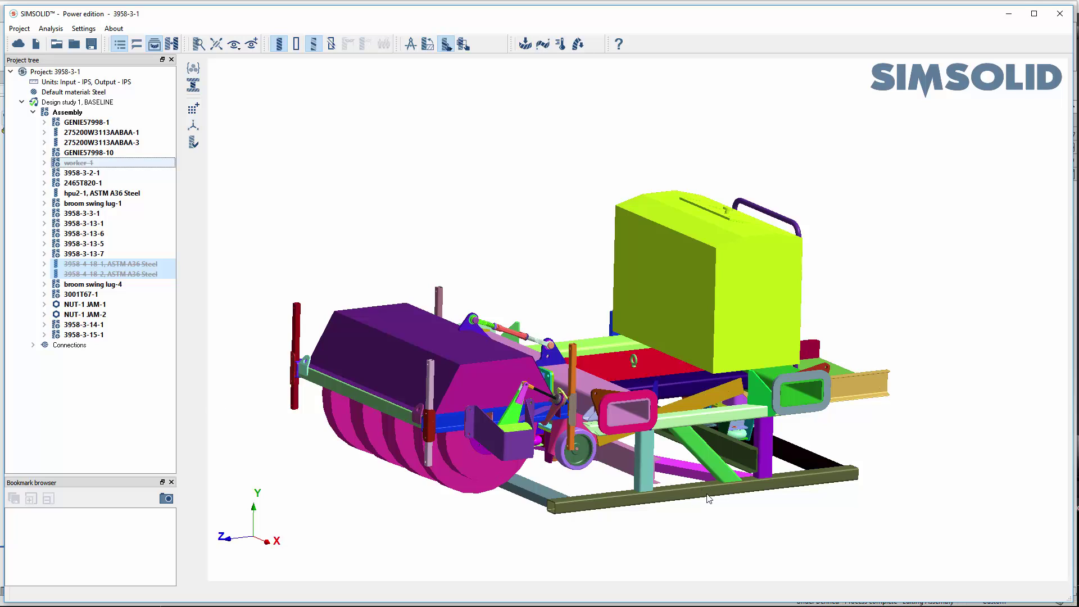
pyautogui.click(90, 335)
pyautogui.rightClick(90, 336)
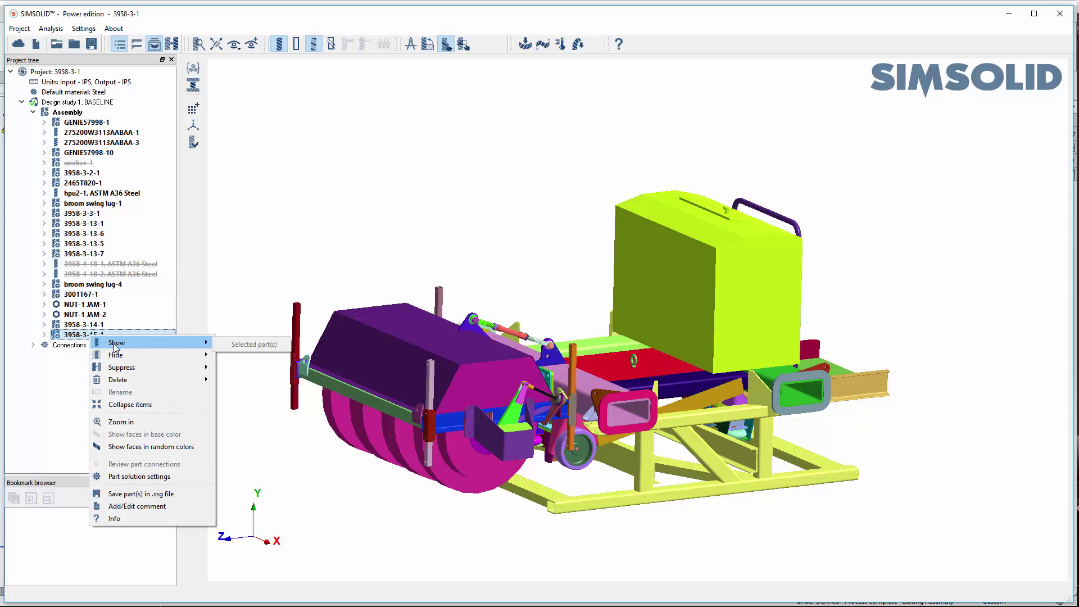
pyautogui.moveTo(210, 355)
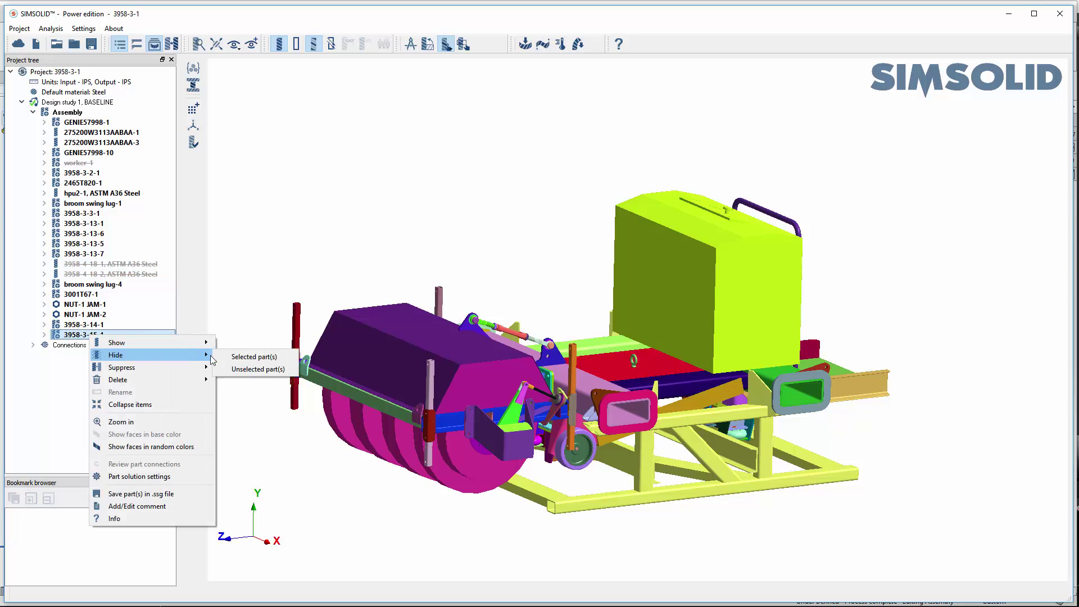
pyautogui.click(256, 371)
pyautogui.moveTo(612, 348); pyautogui.dragTo(580, 362)
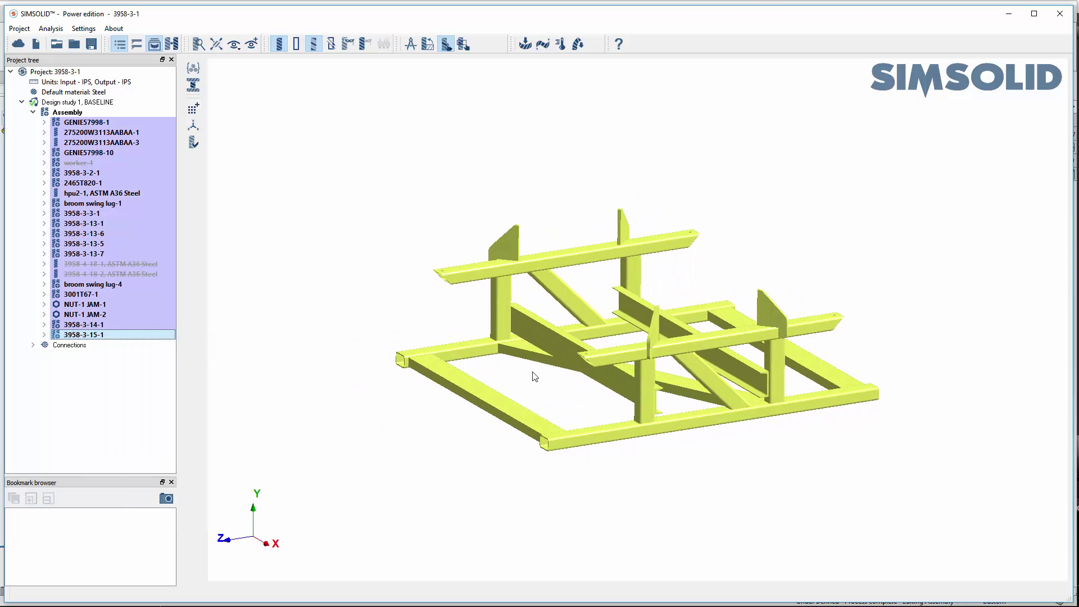
pyautogui.click(522, 385)
pyautogui.moveTo(588, 395); pyautogui.dragTo(588, 402, button='right')
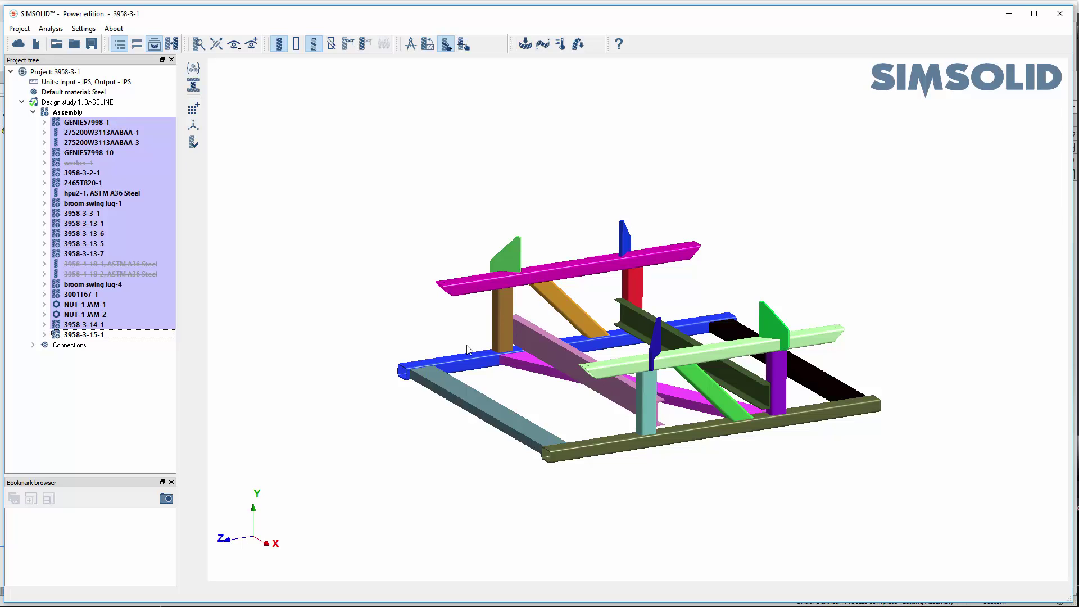
# Bring the hidden parts back so the whole sweeper assembly is displayed
pyautogui.click(349, 44)
pyautogui.moveTo(525, 492); pyautogui.dragTo(702, 493)
pyautogui.rightClick(307, 428)
pyautogui.click(338, 443)
pyautogui.moveTo(739, 454); pyautogui.dragTo(739, 466)
pyautogui.moveTo(550, 453); pyautogui.dragTo(539, 444)
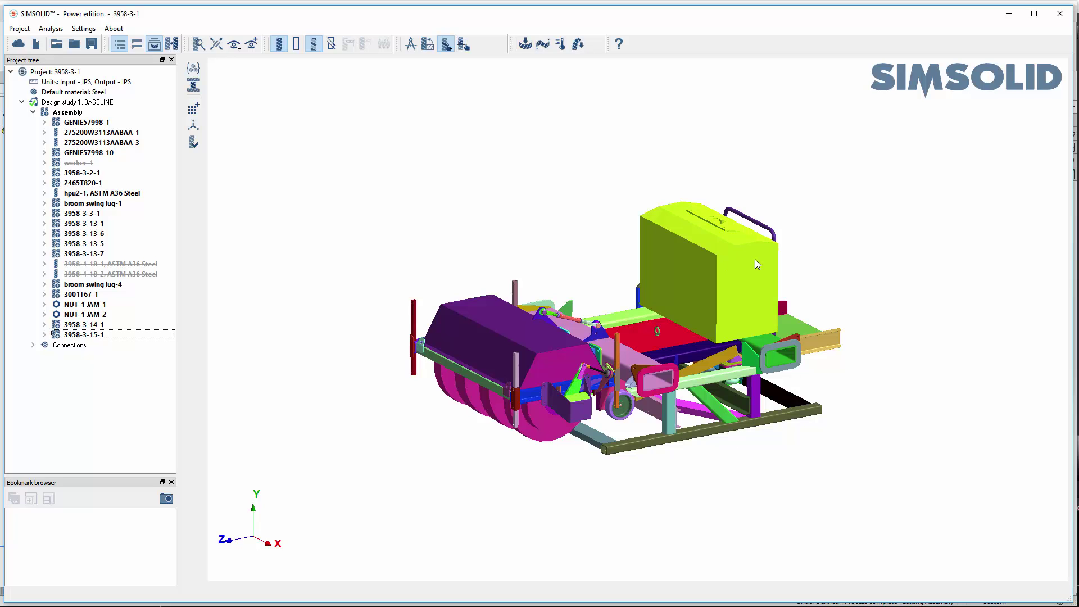
# Apply the generic Steel material to all parts of the assembly
pyautogui.click(68, 112)
pyautogui.click(194, 83)
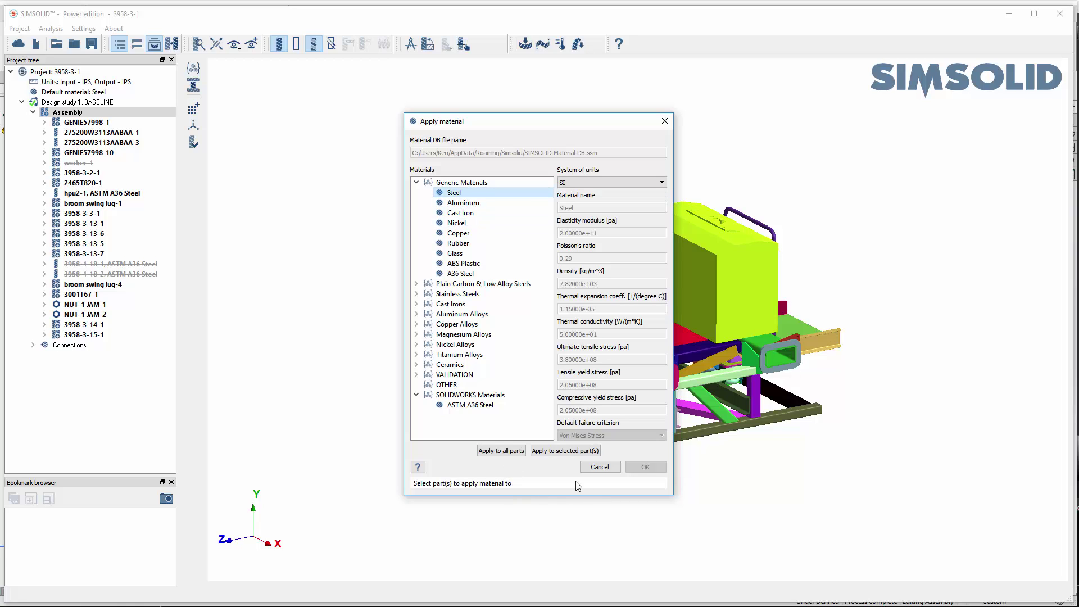
pyautogui.click(506, 453)
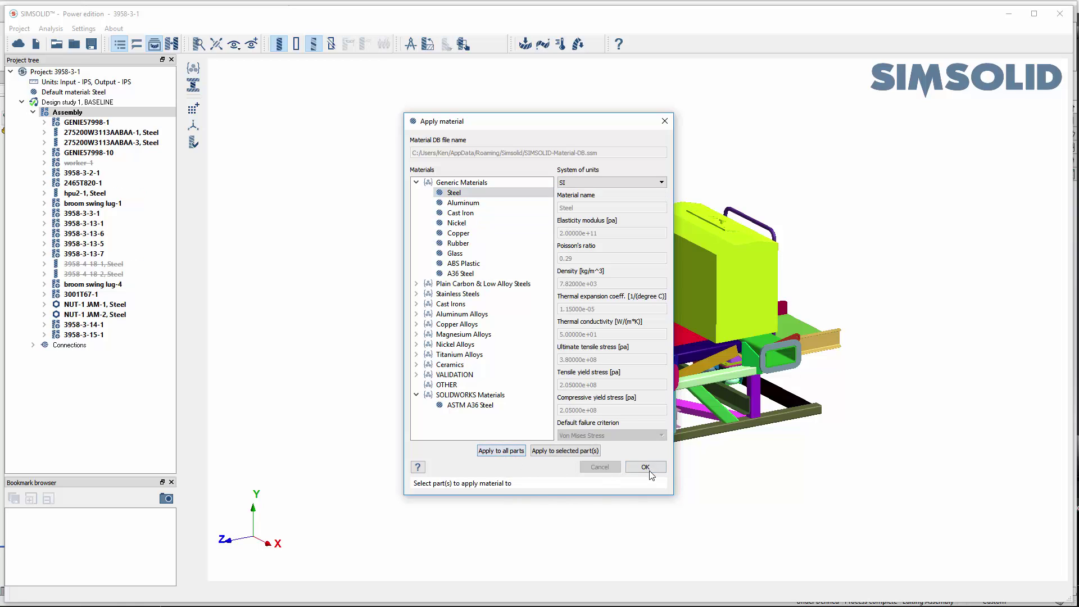
pyautogui.click(641, 467)
# Set the power unit box hpu2-1 as a rigid part with a total mass of 200 kg
pyautogui.scroll(2, 491, 438)
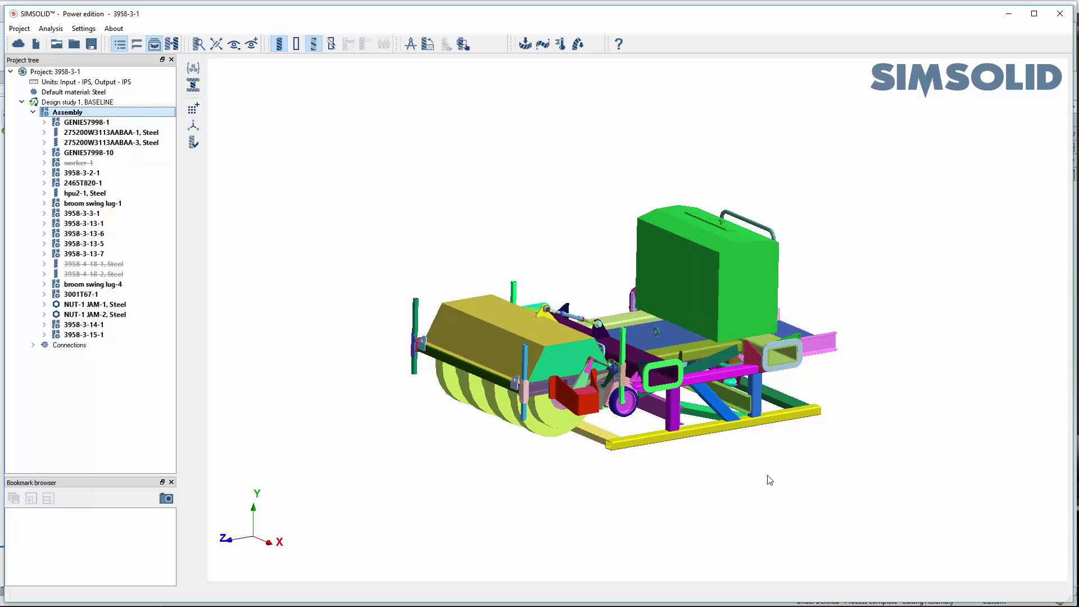
pyautogui.scroll(1, 770, 485)
pyautogui.scroll(2, 678, 464)
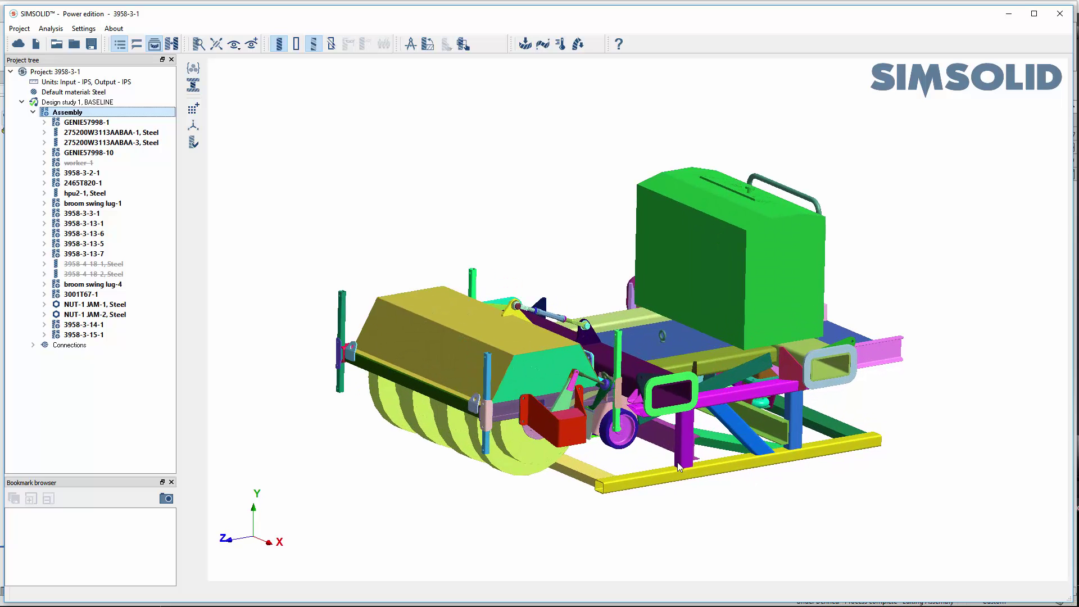
pyautogui.click(719, 261)
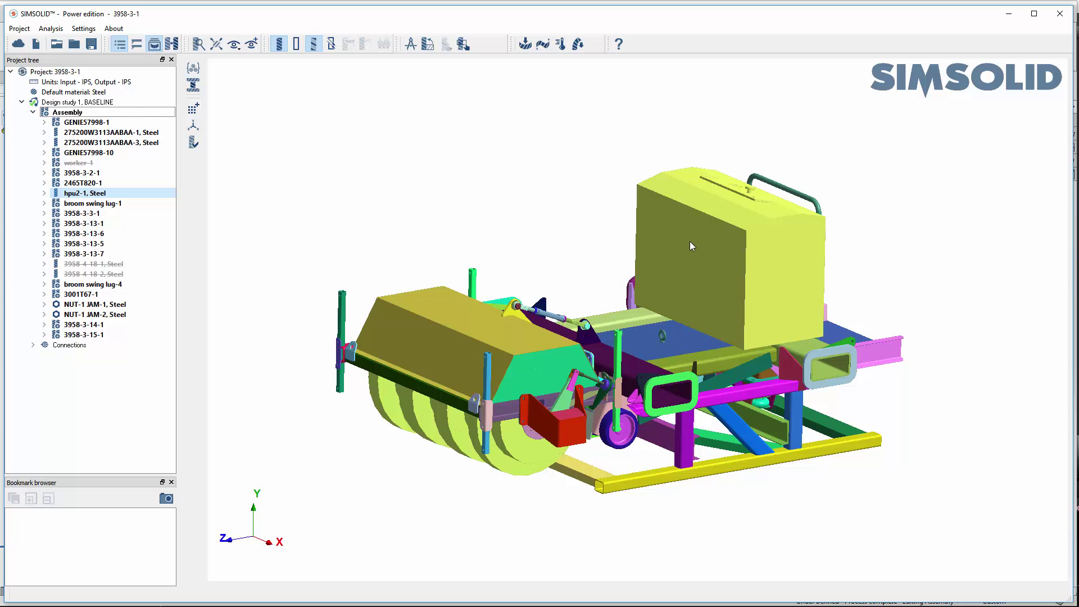
pyautogui.click(193, 85)
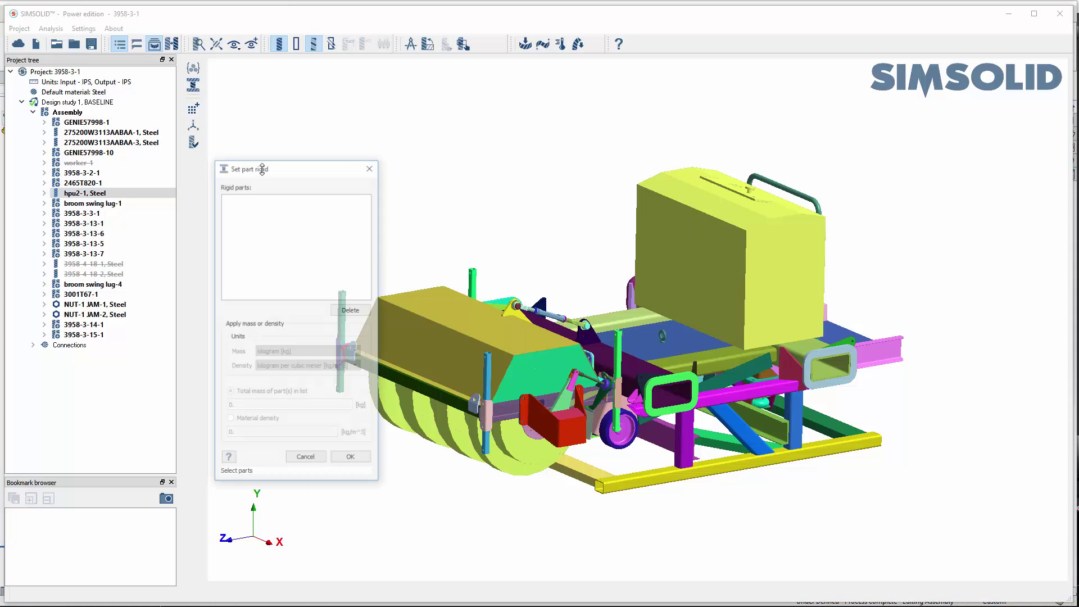
pyautogui.click(705, 281)
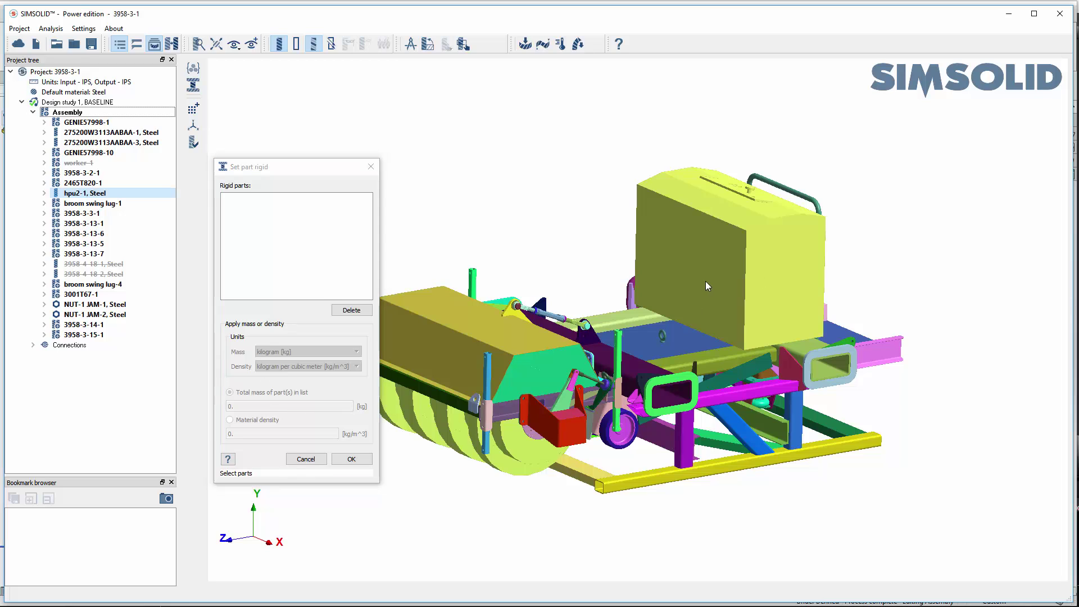
pyautogui.moveTo(249, 402); pyautogui.dragTo(217, 402)
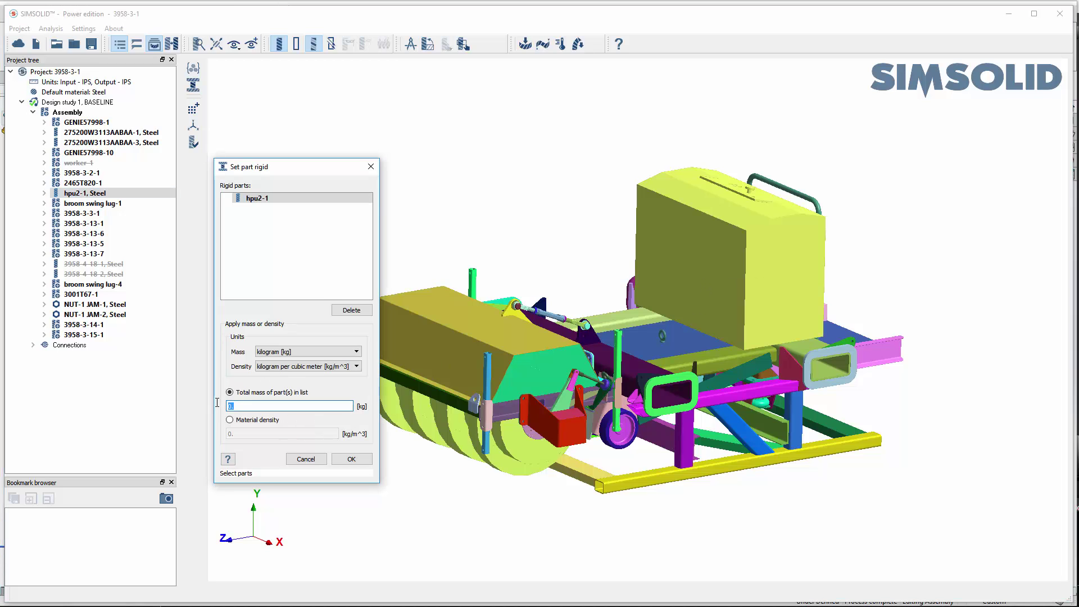
pyautogui.write('200')
pyautogui.click(362, 458)
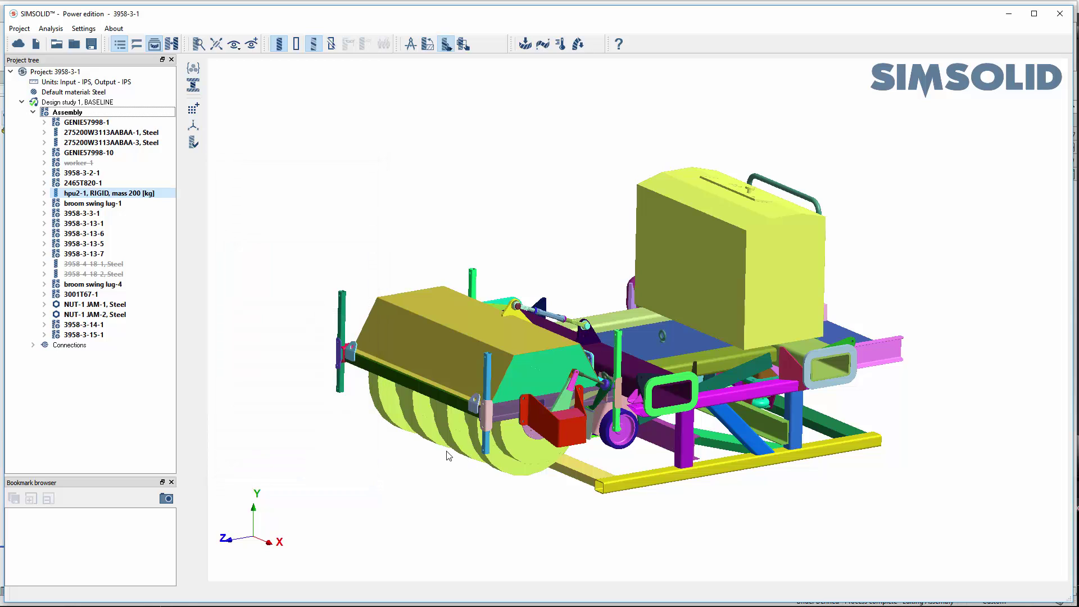
# Set the broom-1 roller as a rigid part with a total mass of 1000 kg
pyautogui.click(318, 208)
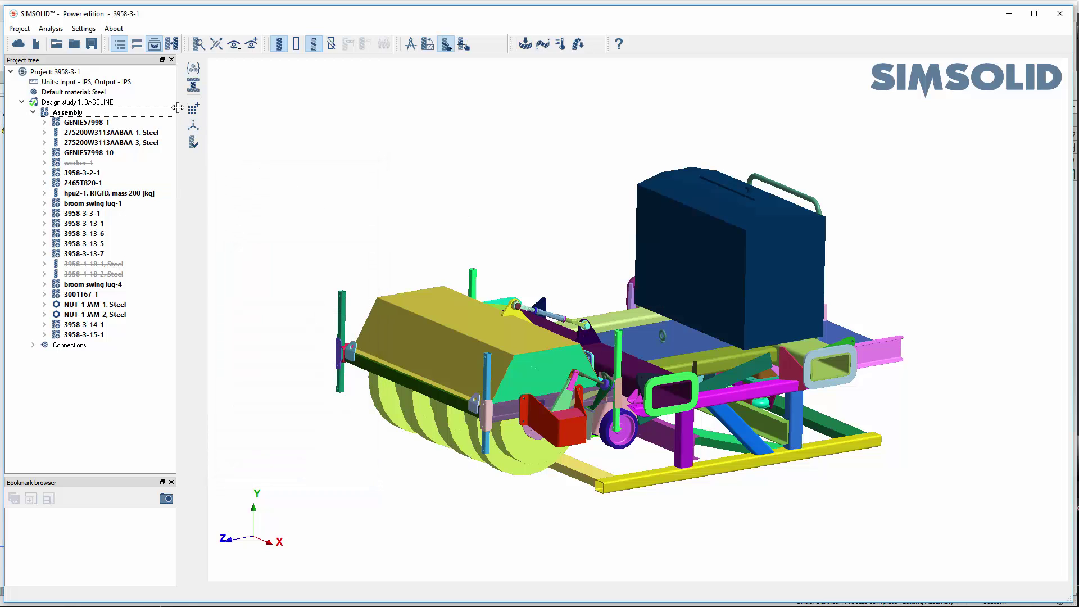
pyautogui.click(192, 86)
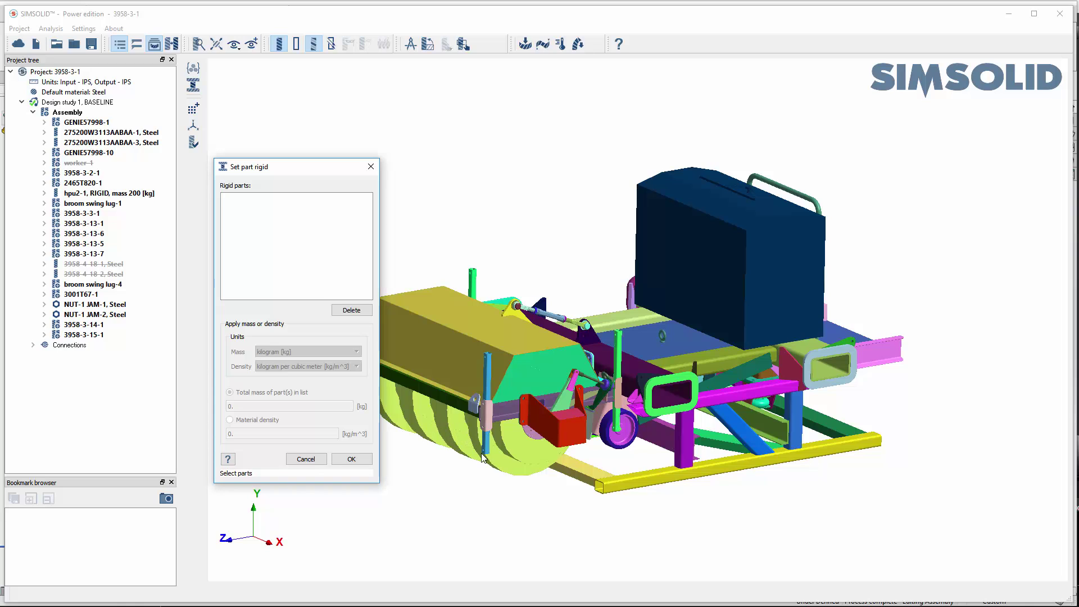
pyautogui.click(454, 440)
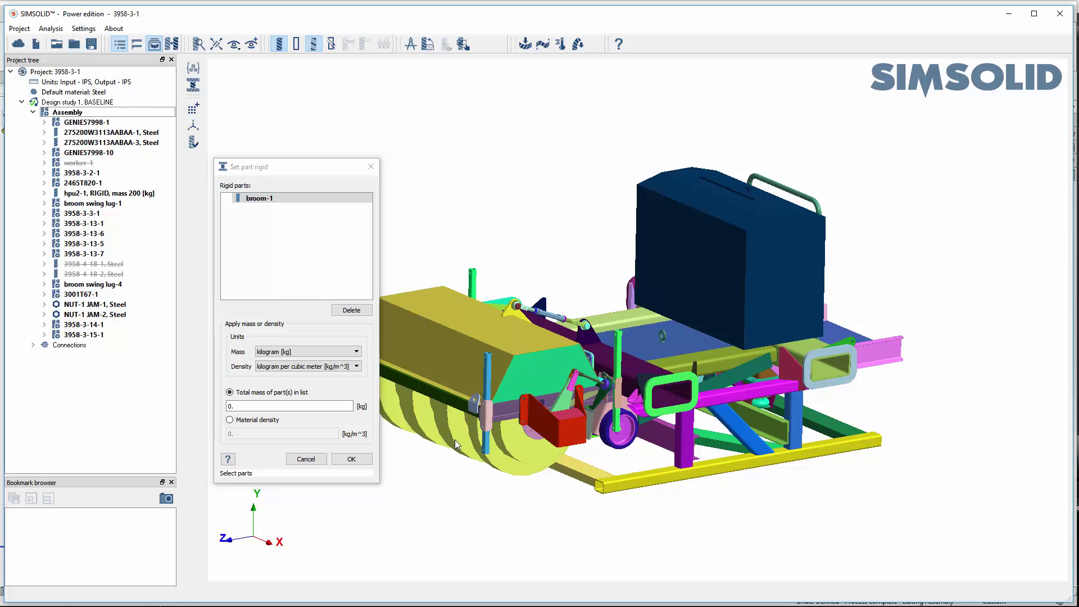
pyautogui.click(228, 406)
pyautogui.write('1000')
pyautogui.click(352, 458)
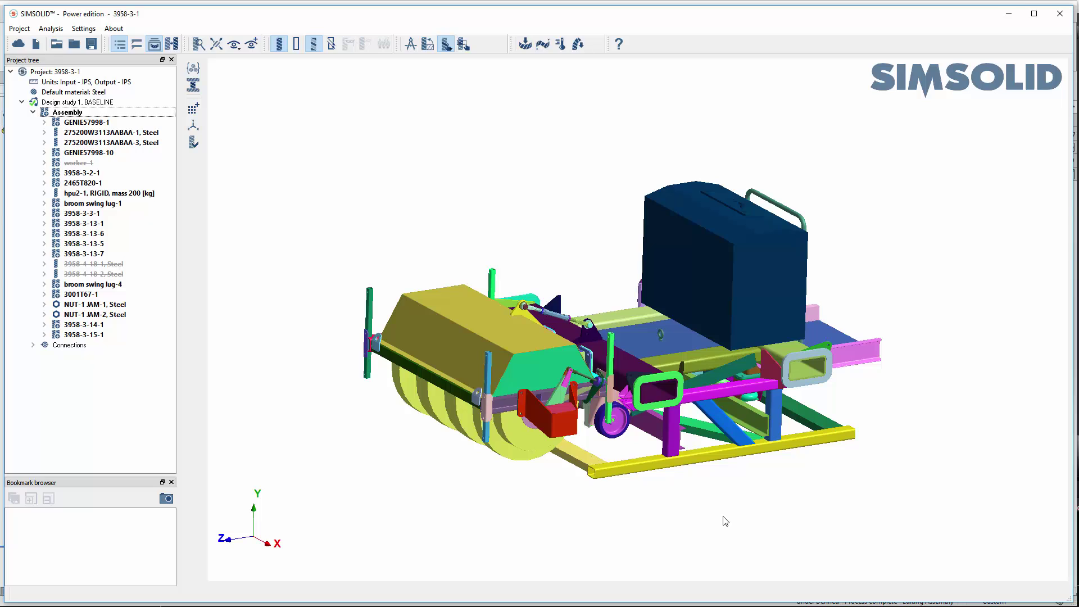
# Create a structural analysis for the design study and view the sweeper from the Right view
pyautogui.click(525, 45)
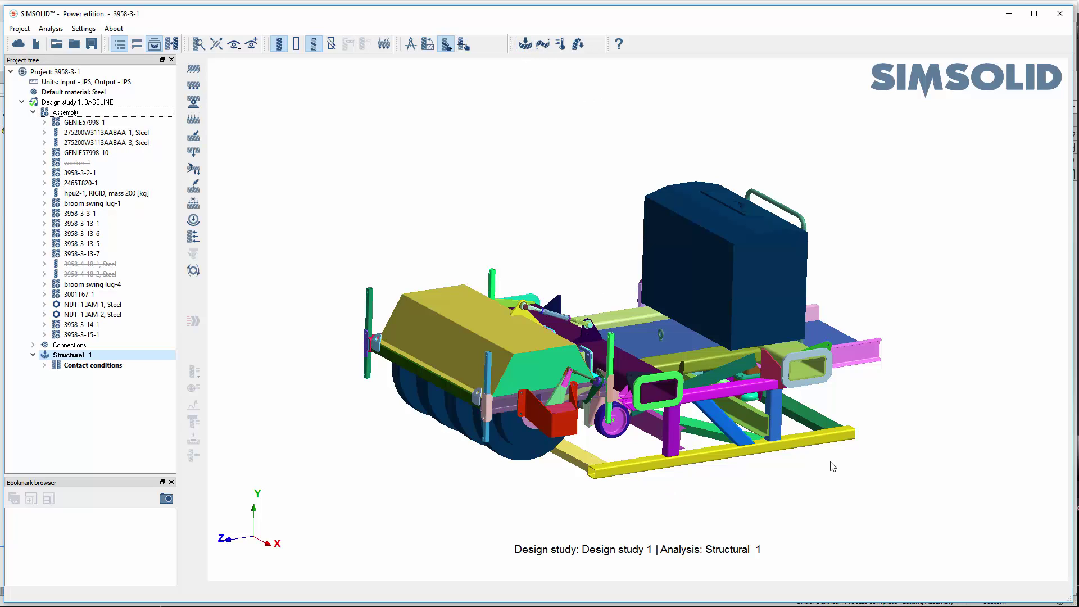
pyautogui.moveTo(821, 480); pyautogui.dragTo(491, 446)
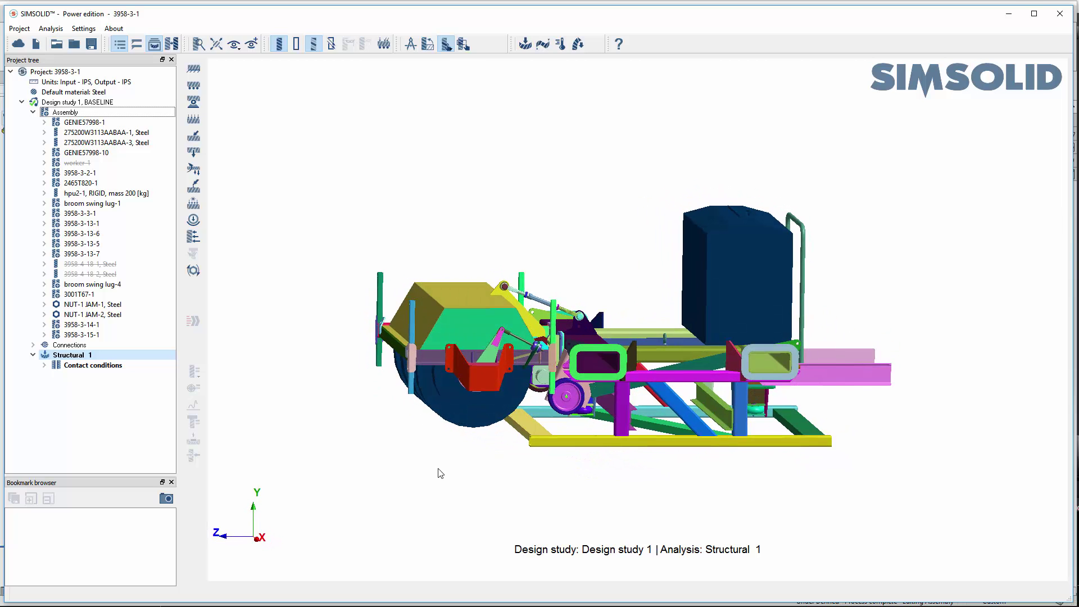
pyautogui.click(256, 539)
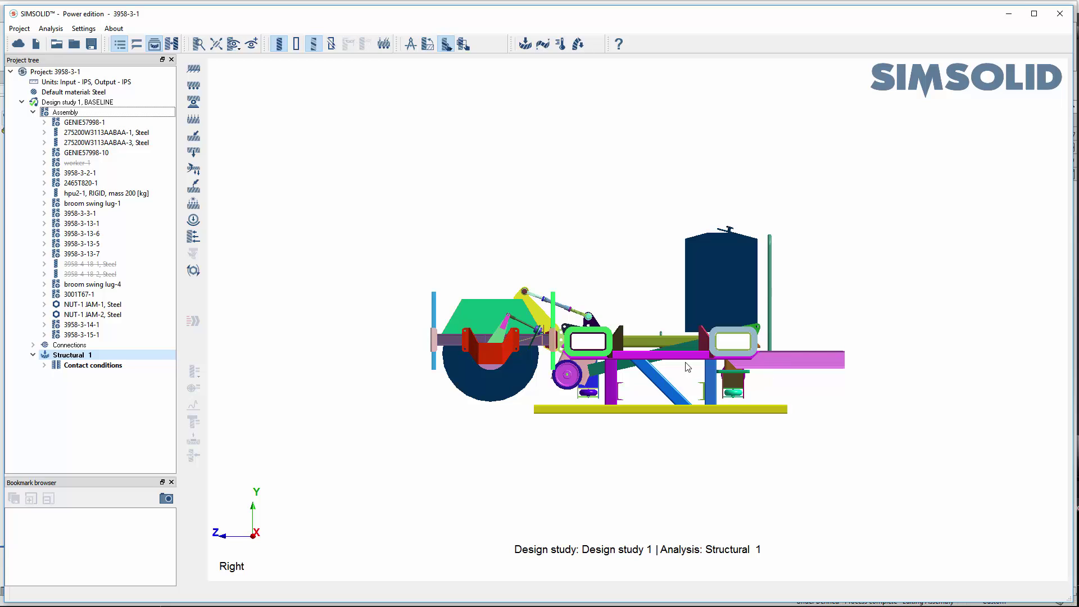
pyautogui.scroll(2, 659, 396)
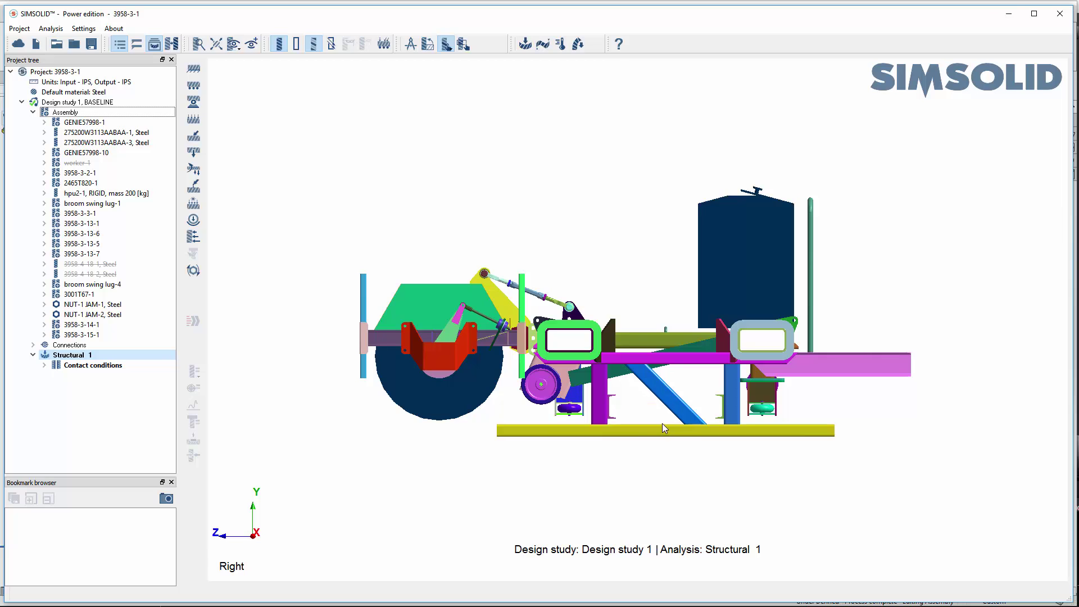
# Apply an immovable constraint to the bottom faces of the two long base rails of the frame
pyautogui.moveTo(708, 371); pyautogui.dragTo(728, 288, button='right')
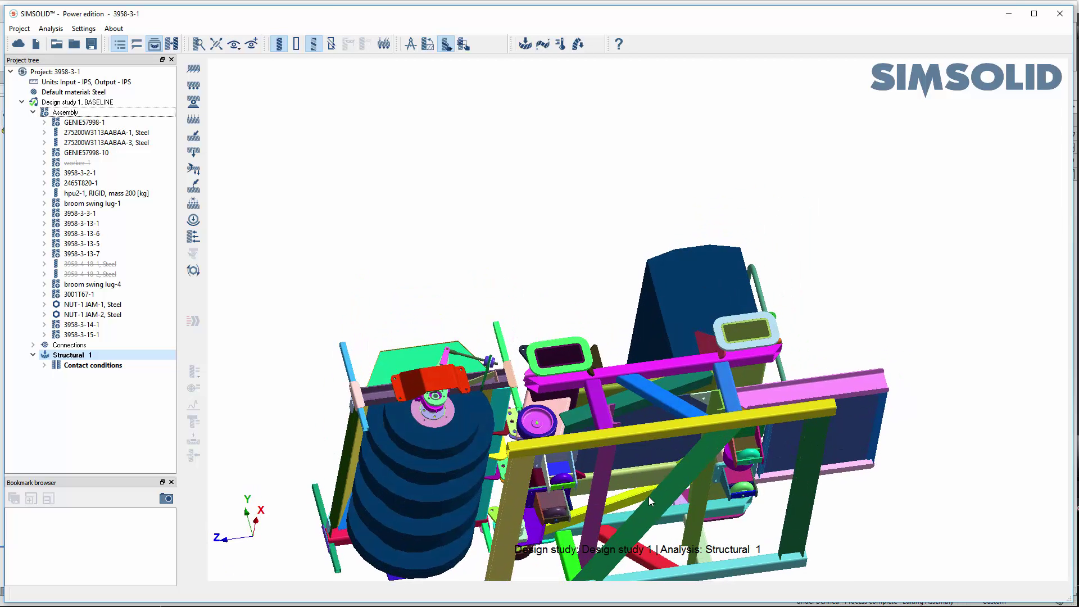
pyautogui.moveTo(727, 288); pyautogui.dragTo(734, 159, button='middle')
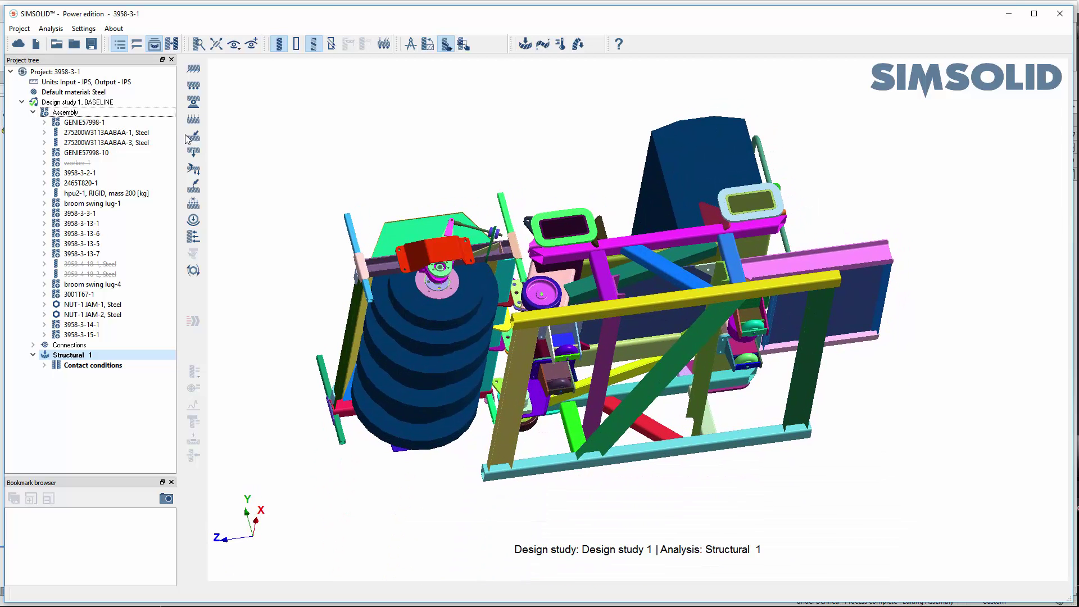
pyautogui.click(193, 68)
pyautogui.click(659, 304)
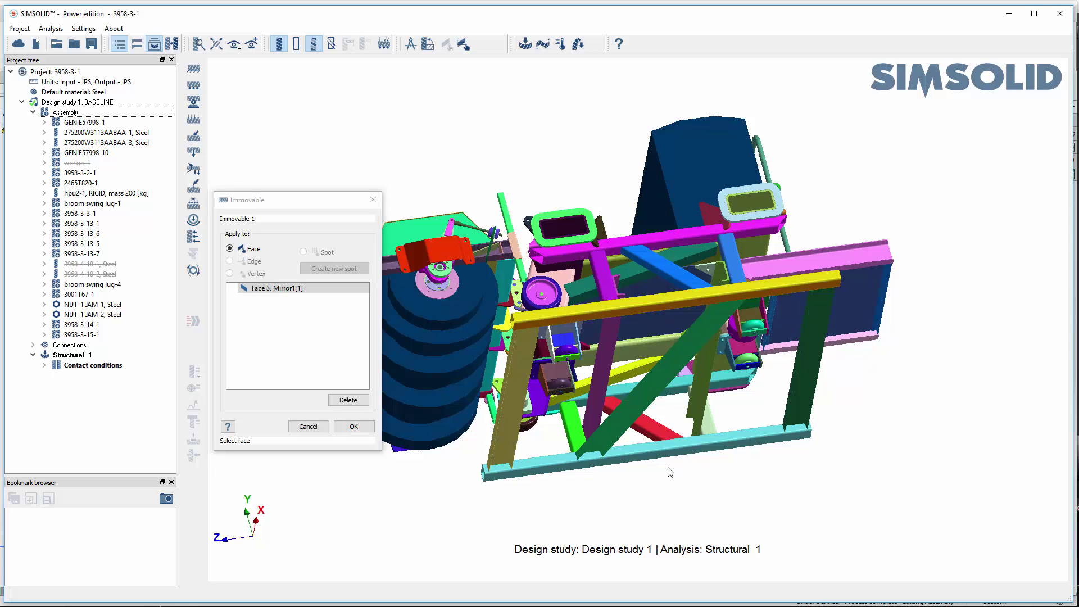
pyautogui.click(660, 455)
pyautogui.click(354, 426)
# Add a global translational inertia load with an acceleration of 1 G in Z
pyautogui.moveTo(590, 269); pyautogui.dragTo(519, 340, button='middle')
pyautogui.click(193, 168)
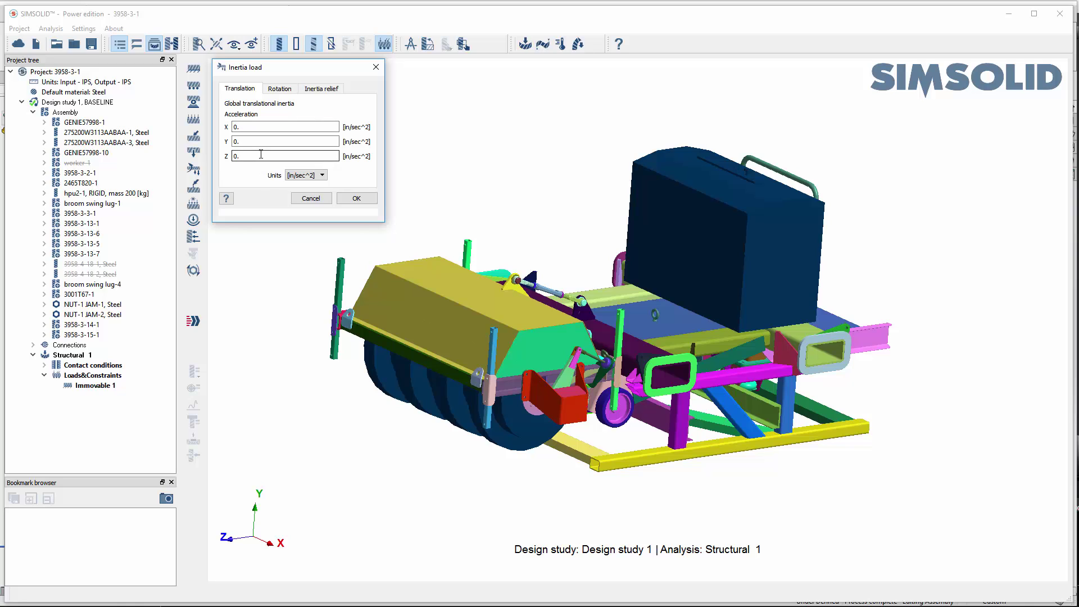
pyautogui.click(303, 175)
pyautogui.click(304, 198)
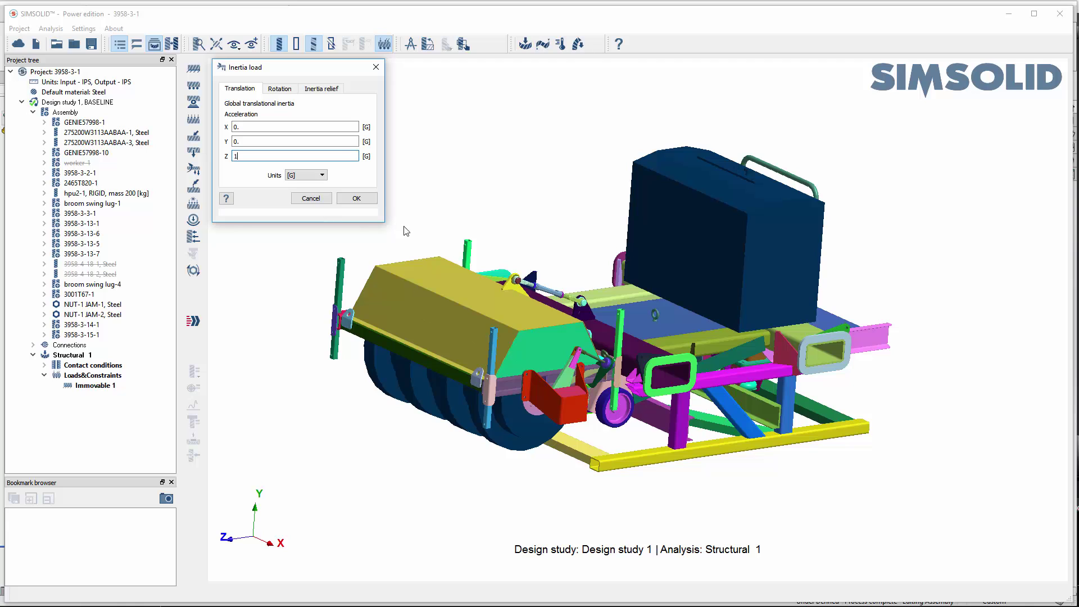
pyautogui.click(356, 198)
# Solve the structural analysis with the immovable constraint and the inertia load
pyautogui.moveTo(634, 318); pyautogui.dragTo(680, 285, button='right')
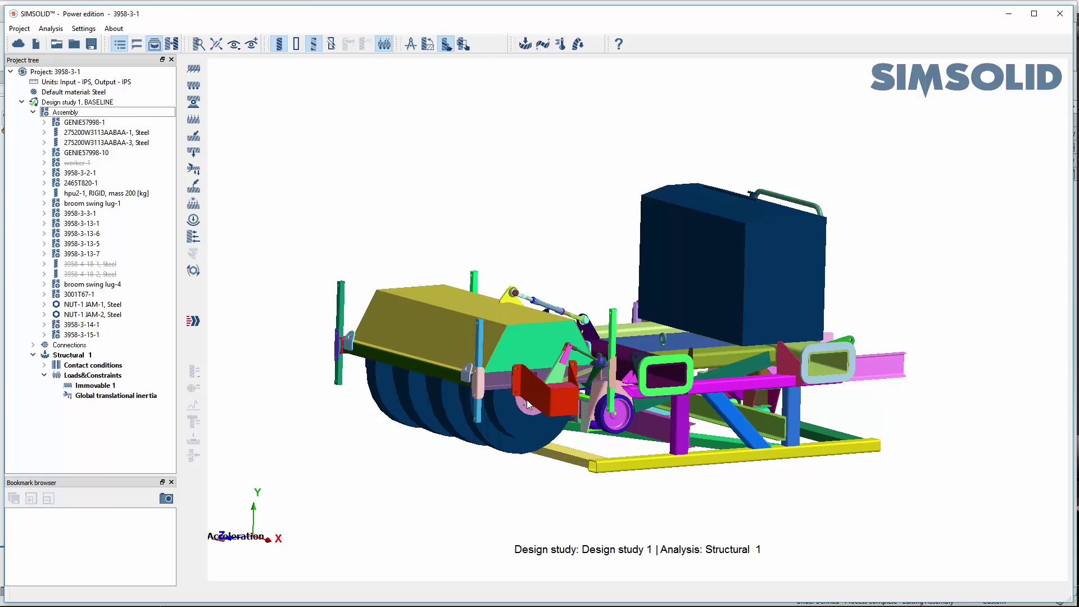
pyautogui.moveTo(723, 421); pyautogui.dragTo(754, 426, button='right')
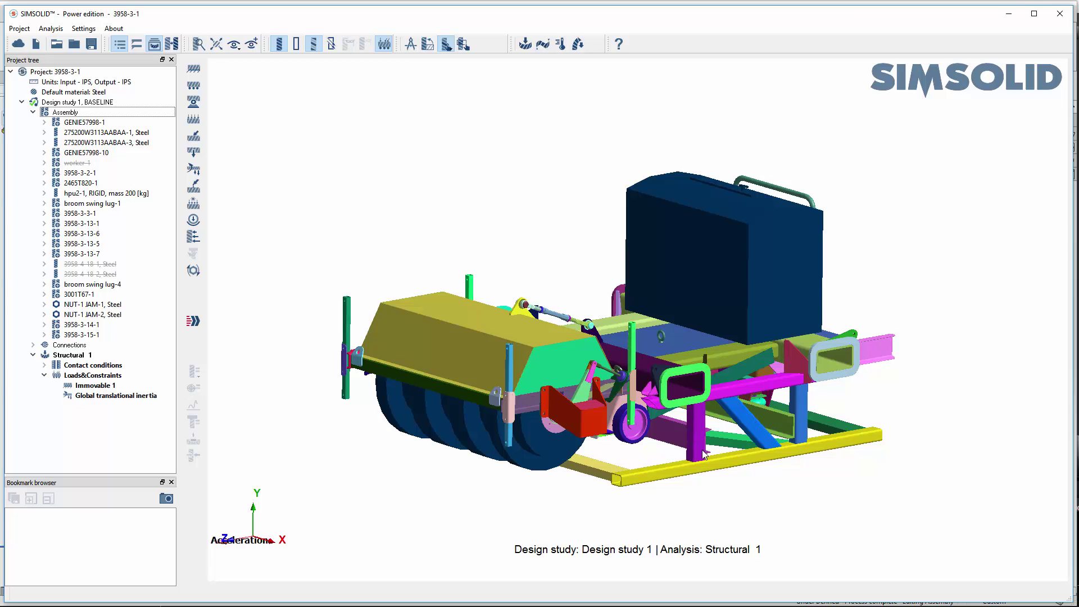
pyautogui.moveTo(702, 450); pyautogui.dragTo(701, 436, button='middle')
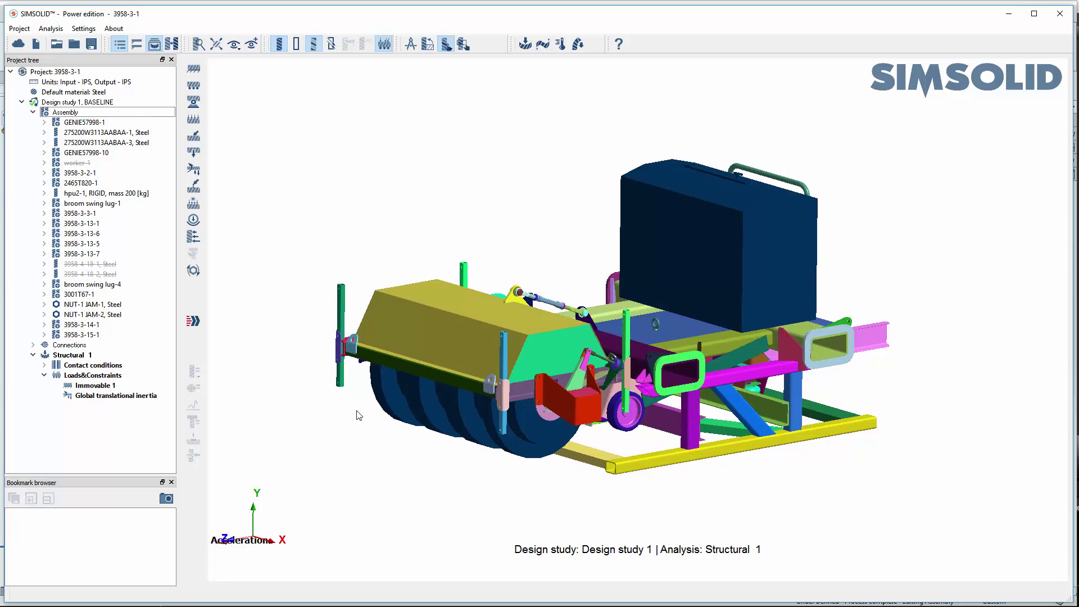
pyautogui.click(194, 322)
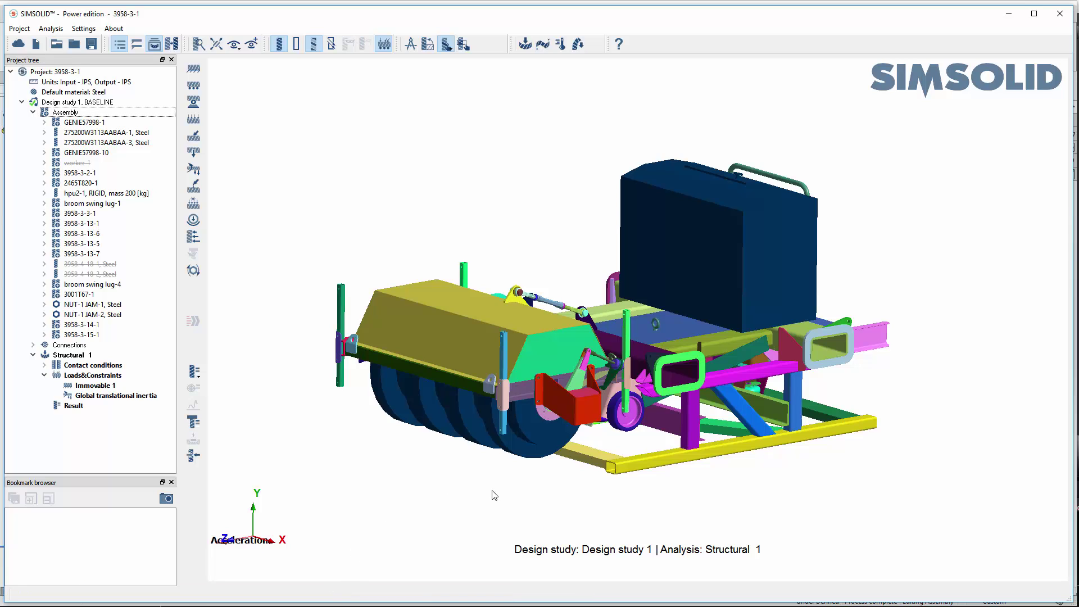
# Plot the Displacement Magnitude result and show its deformed shape in the Right view
pyautogui.click(194, 371)
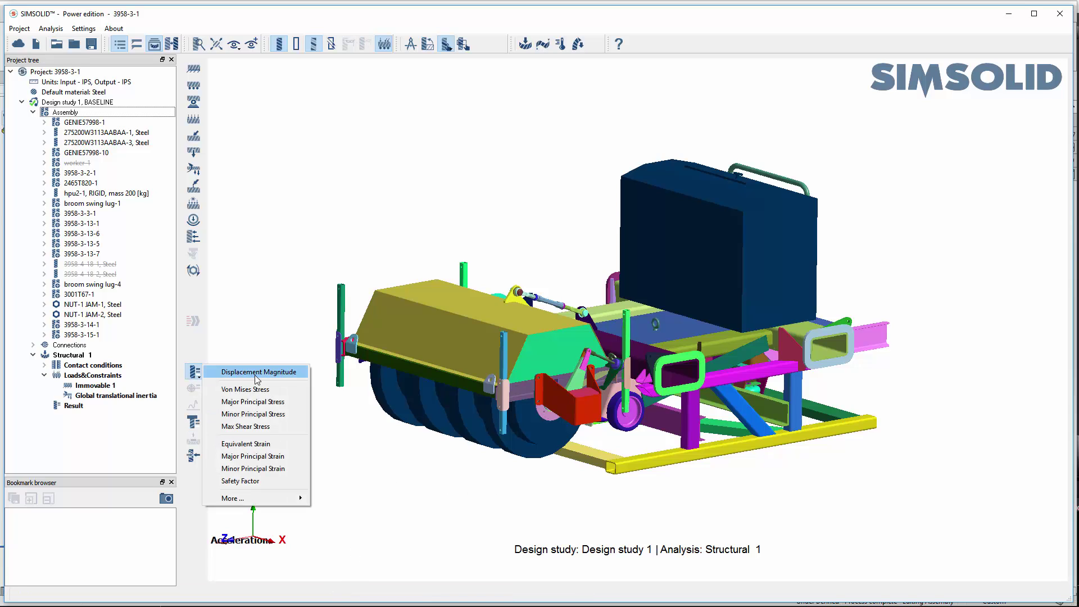
pyautogui.click(257, 376)
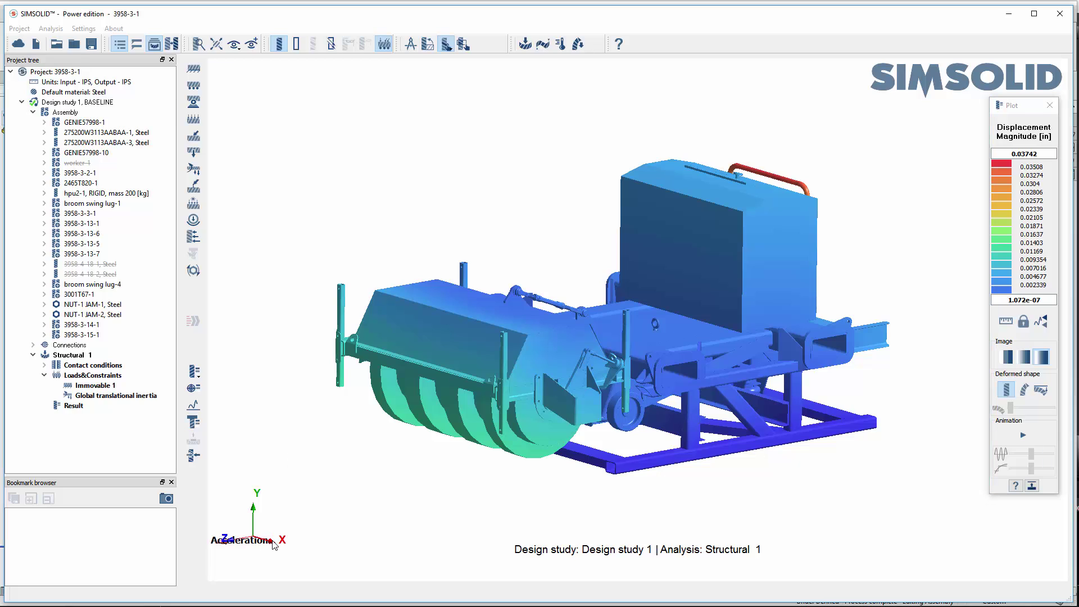
pyautogui.press('4')
pyautogui.click(1024, 389)
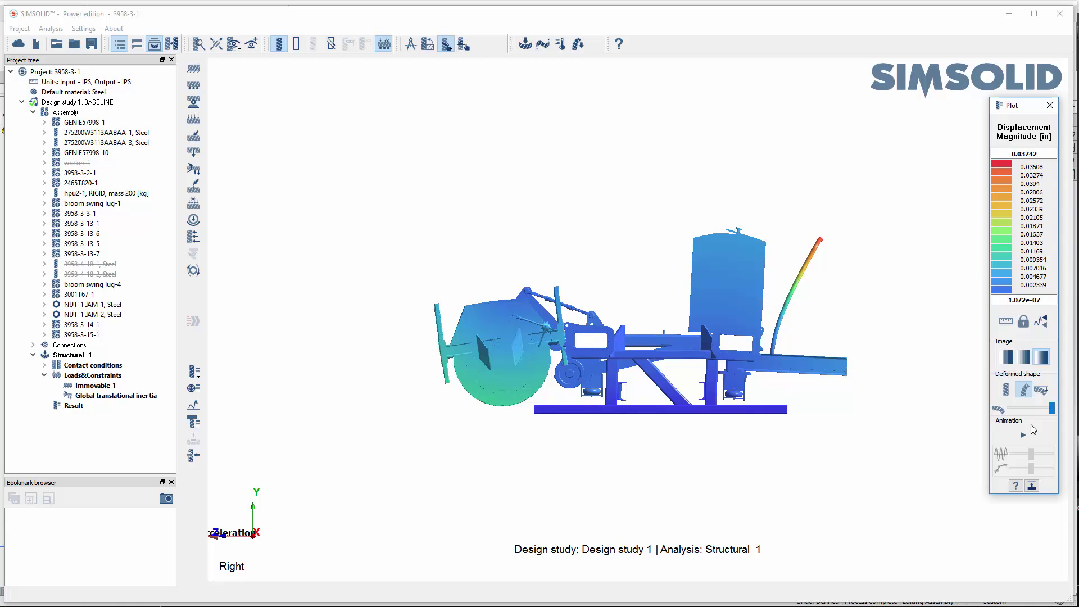
# Animate the displacement result, and plot the Von Mises Stress on the deformed shape of the whole assembly
pyautogui.click(1023, 436)
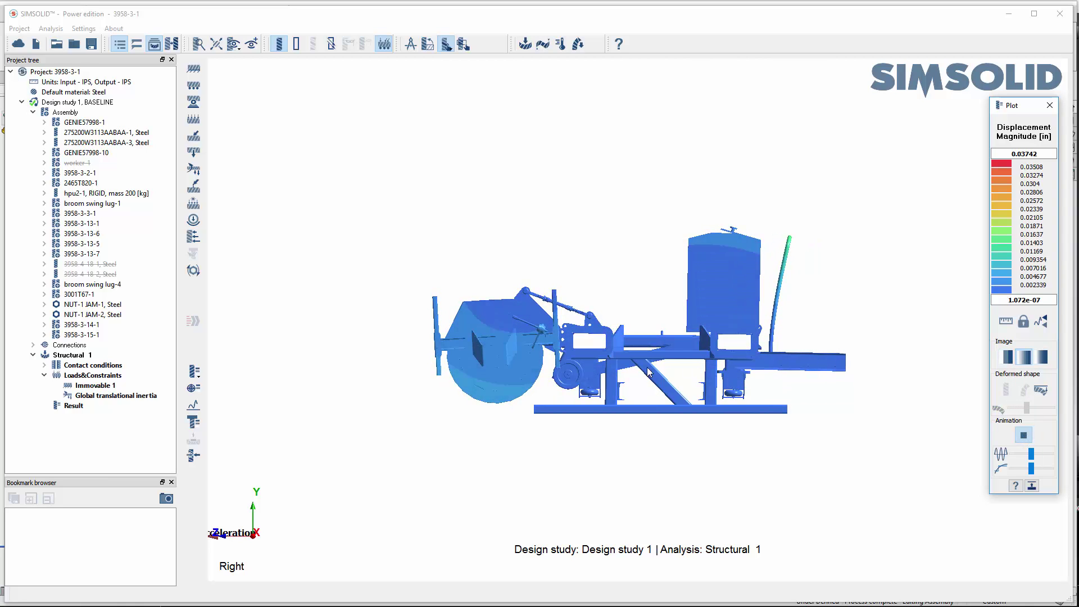
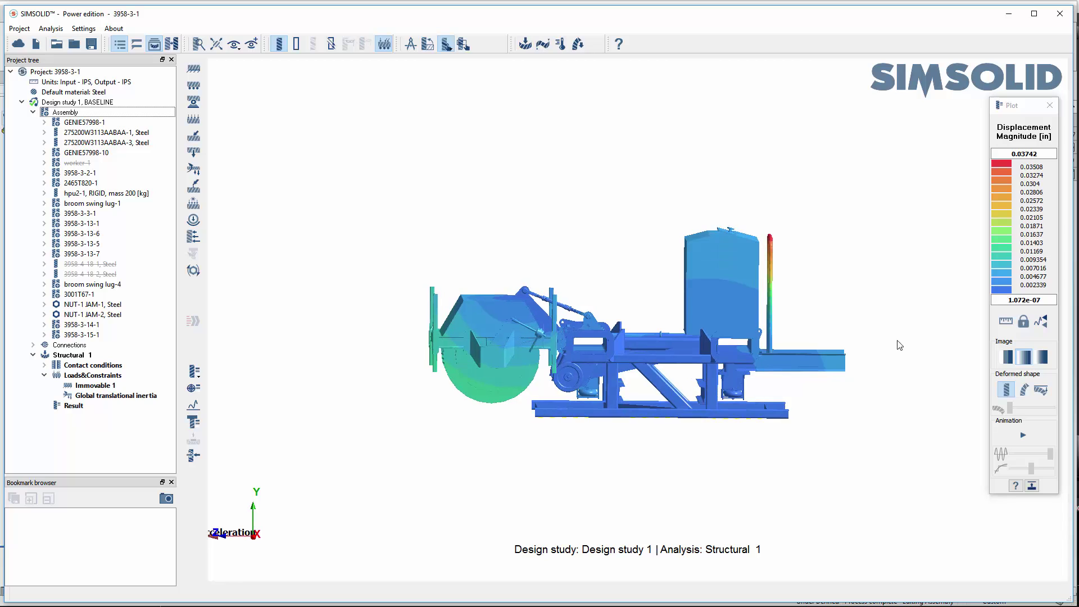
pyautogui.click(194, 372)
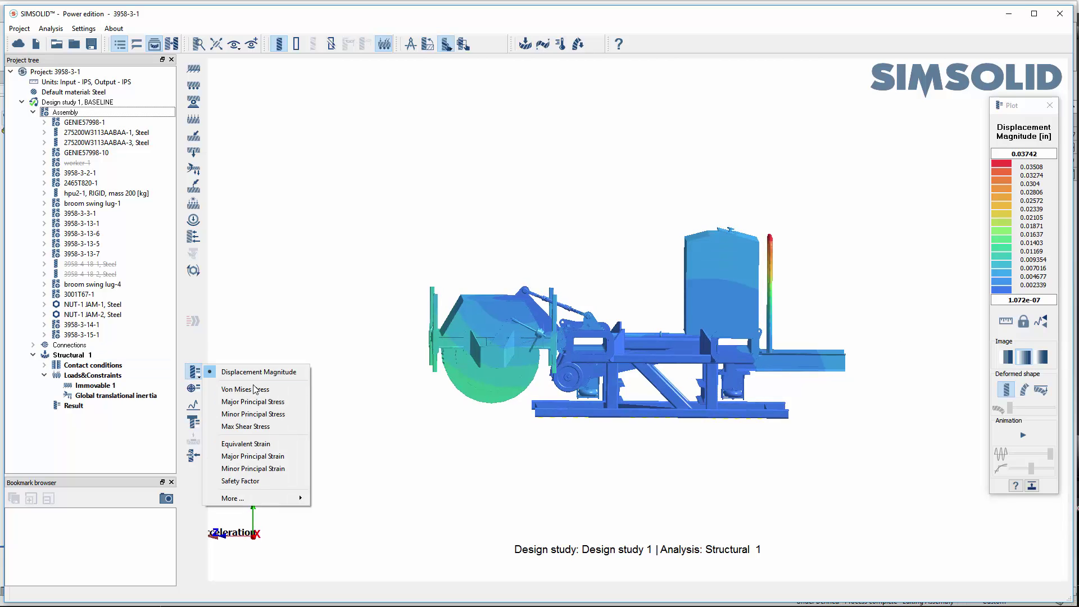
pyautogui.click(258, 391)
pyautogui.moveTo(610, 459); pyautogui.dragTo(624, 453)
pyautogui.moveTo(686, 442); pyautogui.dragTo(660, 440)
pyautogui.scroll(5, 652, 438)
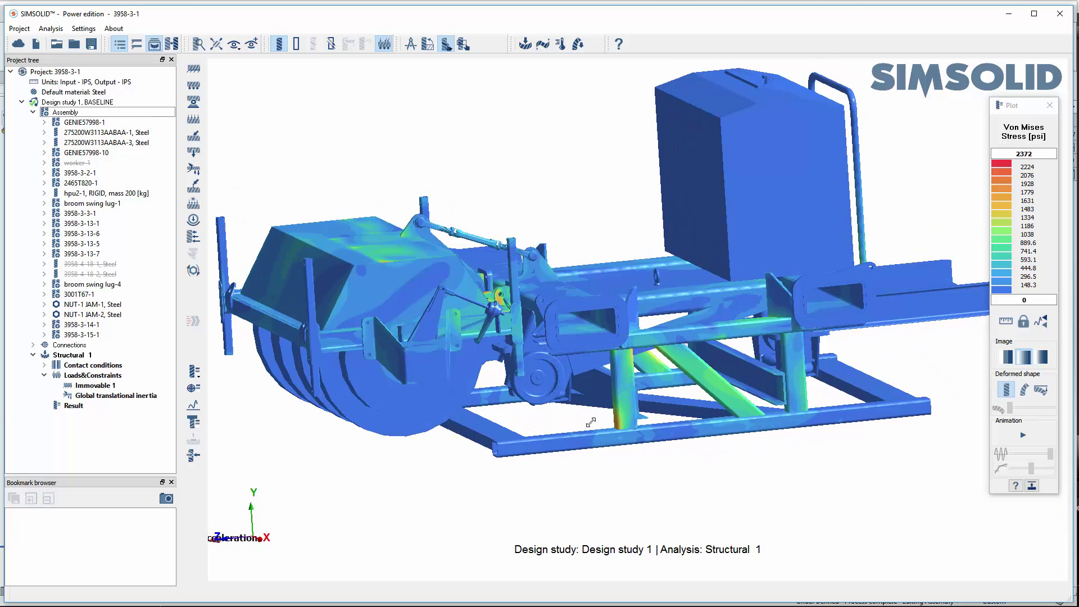
pyautogui.moveTo(729, 441); pyautogui.dragTo(937, 521)
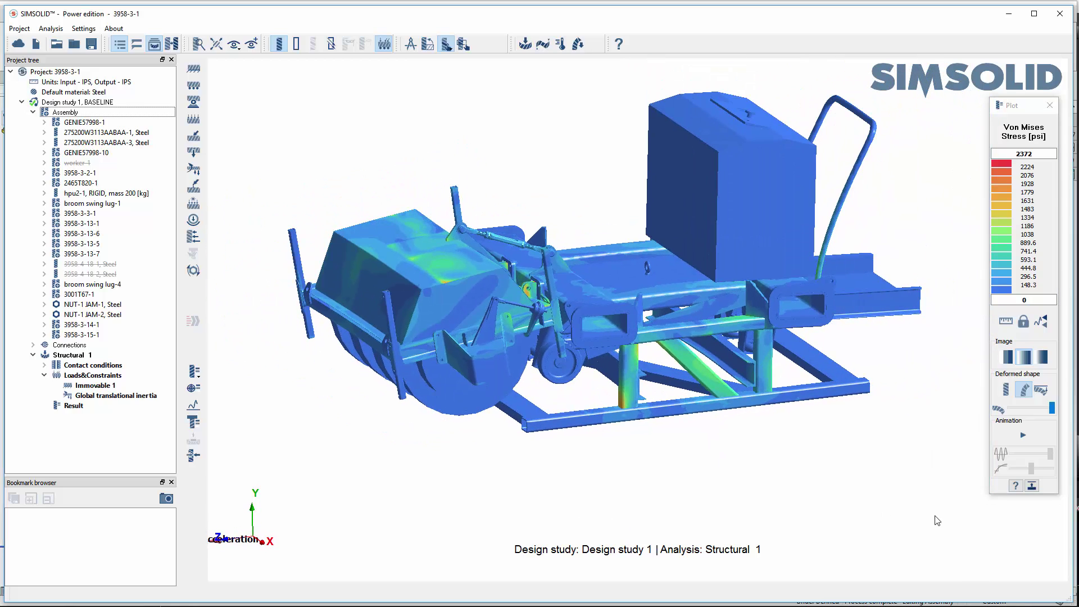
# Close the stress plot and copy the Structural 1 analysis within Design study 1
pyautogui.click(1049, 105)
pyautogui.moveTo(543, 426); pyautogui.dragTo(705, 450)
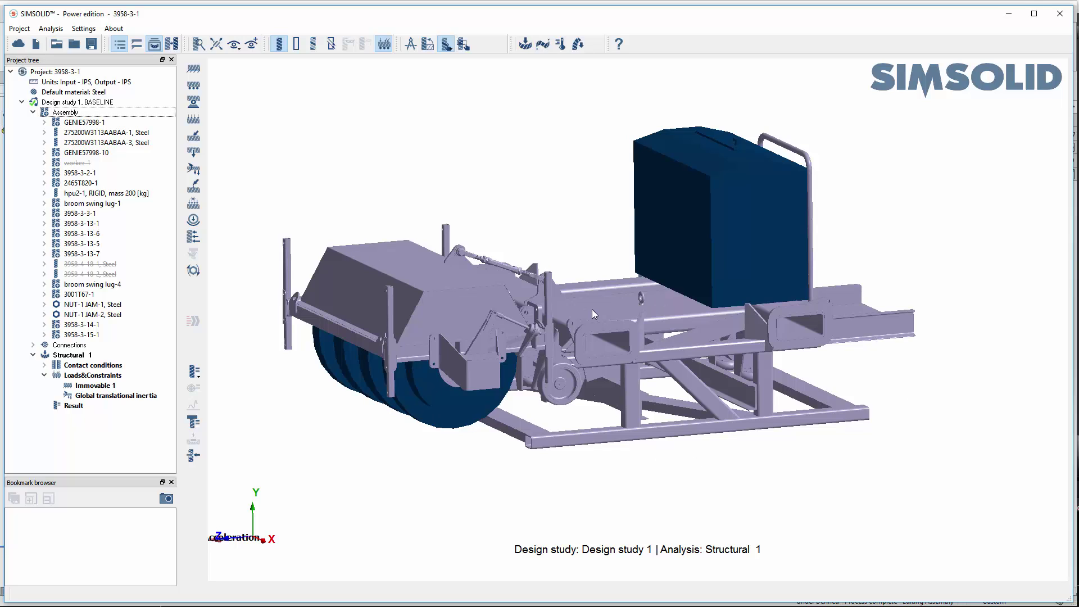
pyautogui.click(72, 356)
pyautogui.rightClick(73, 360)
pyautogui.click(96, 372)
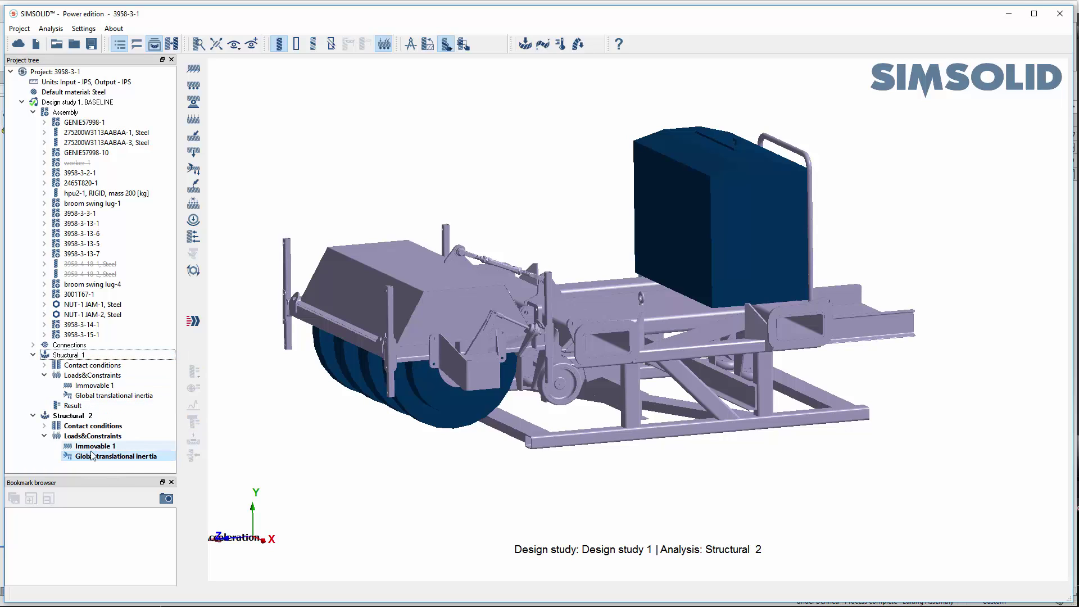
# Set the global translational inertia of Structural 2 to 1 G in X and 0 G in Z
pyautogui.doubleClick(134, 458)
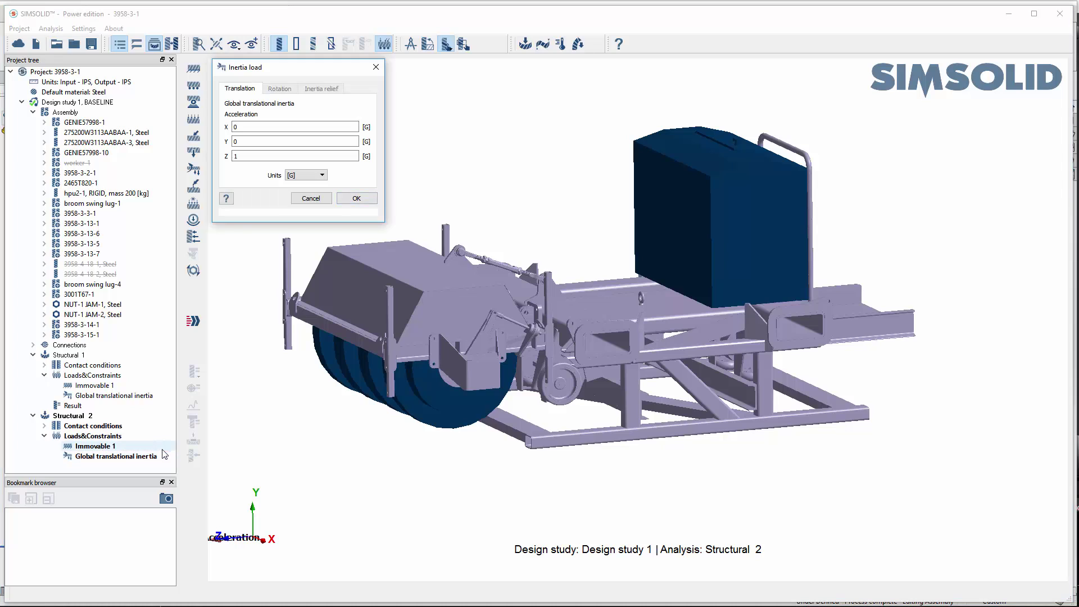
pyautogui.click(242, 152)
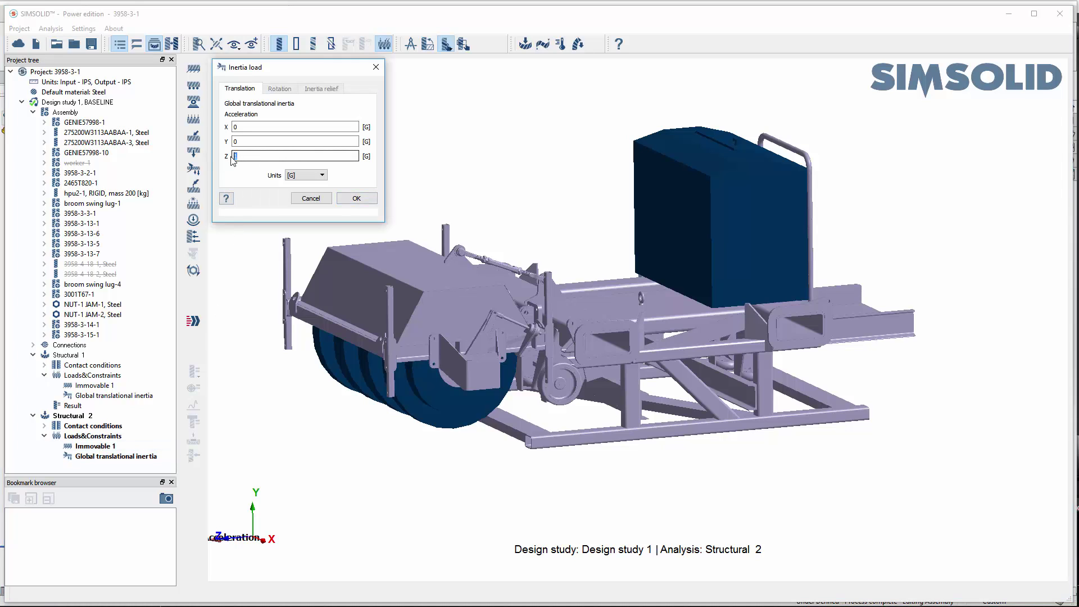
pyautogui.click(232, 158)
pyautogui.write('0')
pyautogui.click(232, 126)
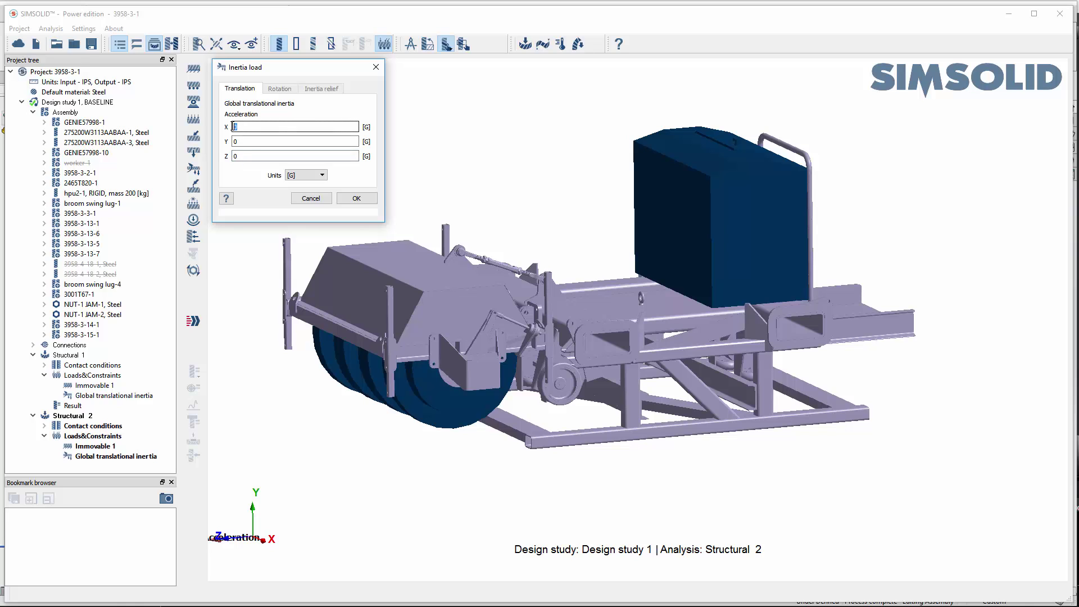
pyautogui.write('1')
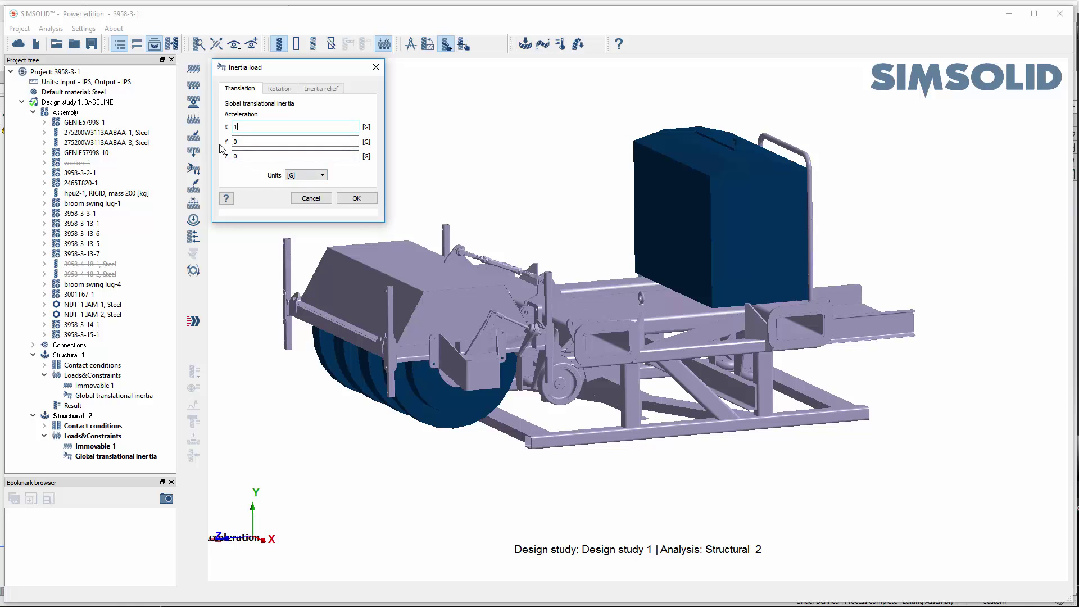
pyautogui.click(357, 197)
pyautogui.moveTo(427, 315); pyautogui.dragTo(698, 390)
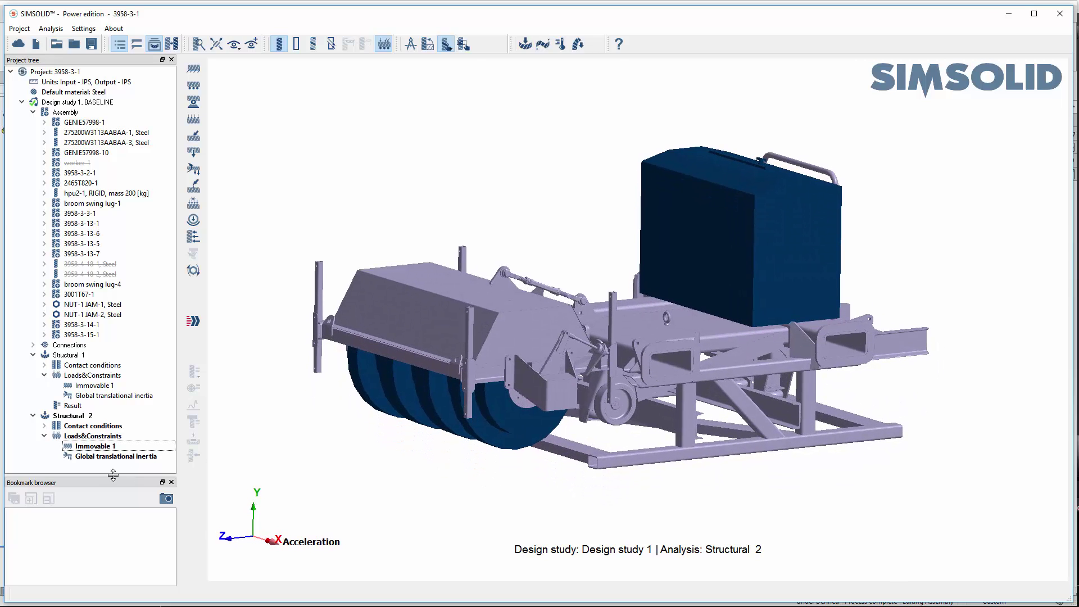
# Solve the Structural 2 analysis and plot its Displacement Magnitude result
pyautogui.click(72, 415)
pyautogui.click(193, 320)
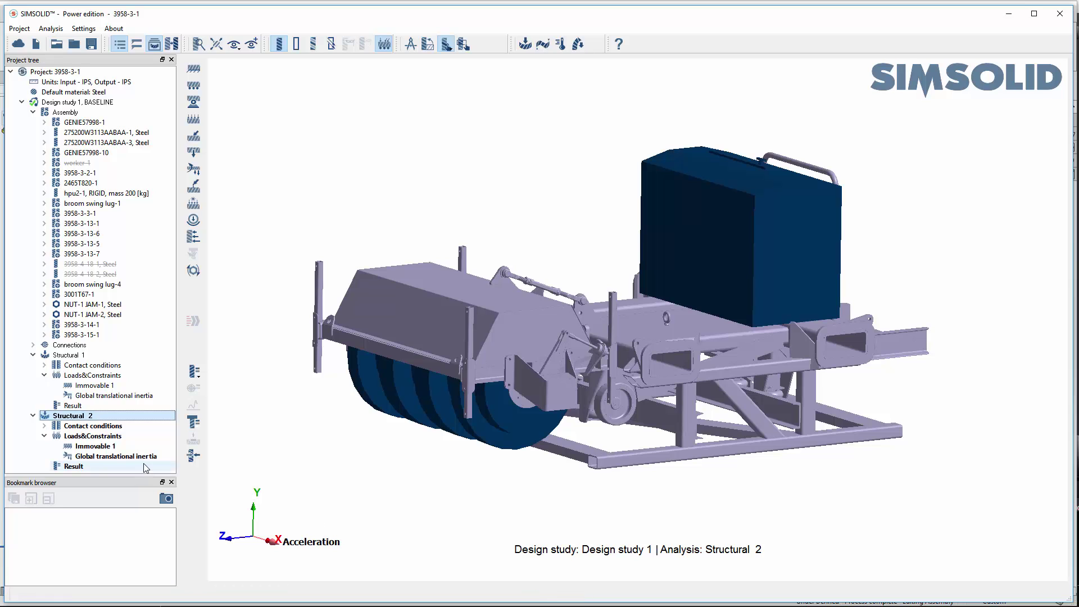
pyautogui.click(194, 388)
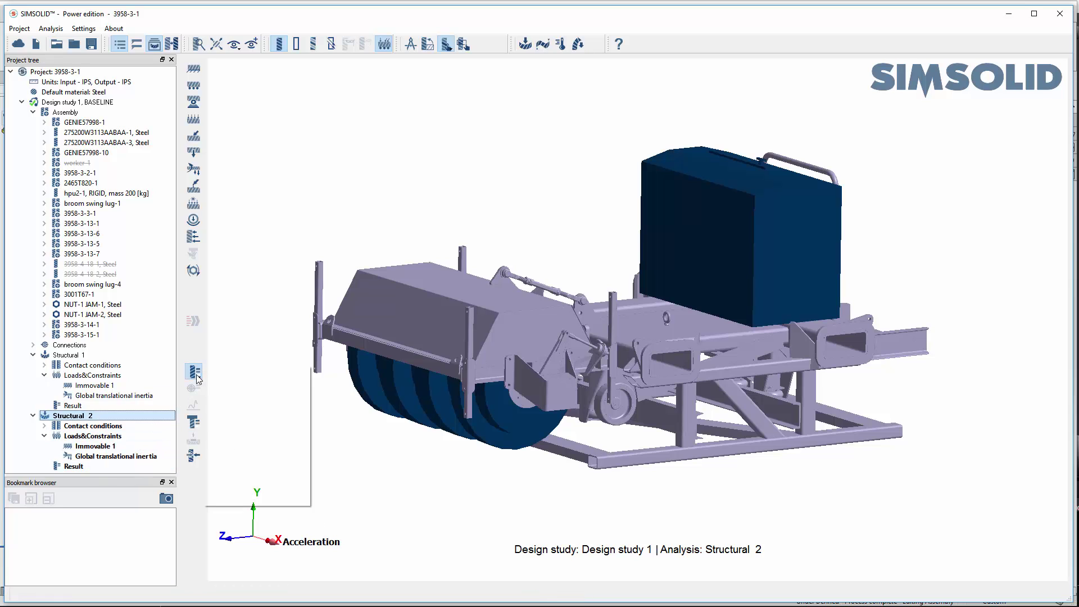
pyautogui.click(236, 370)
pyautogui.moveTo(643, 459); pyautogui.dragTo(683, 438)
# Animate the Structural 2 displacement, inspect the motion from several angles, and close the plot
pyautogui.click(1023, 435)
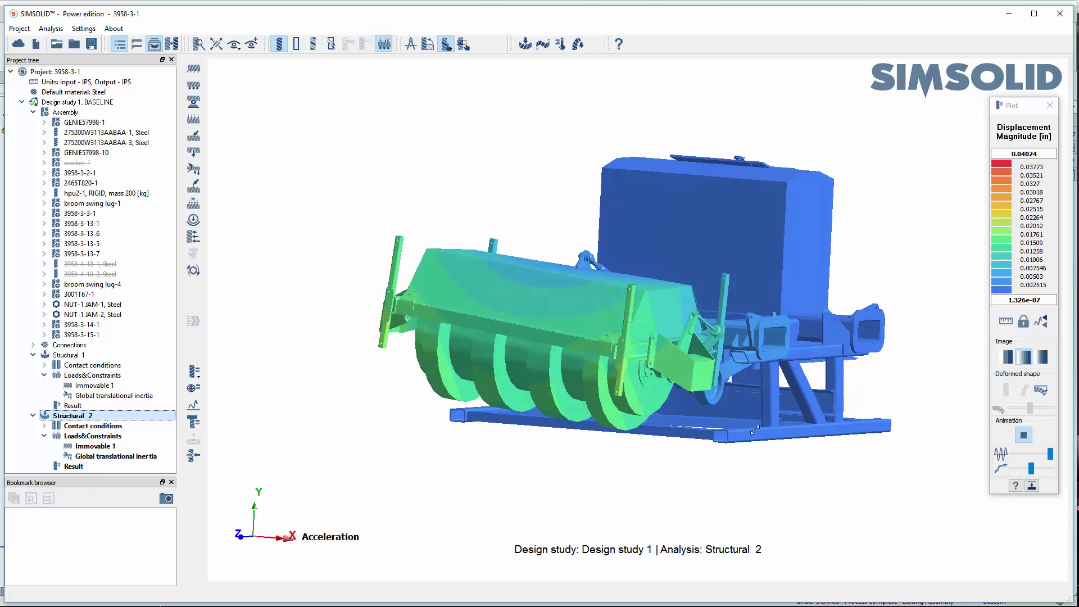
pyautogui.moveTo(790, 423); pyautogui.dragTo(499, 379)
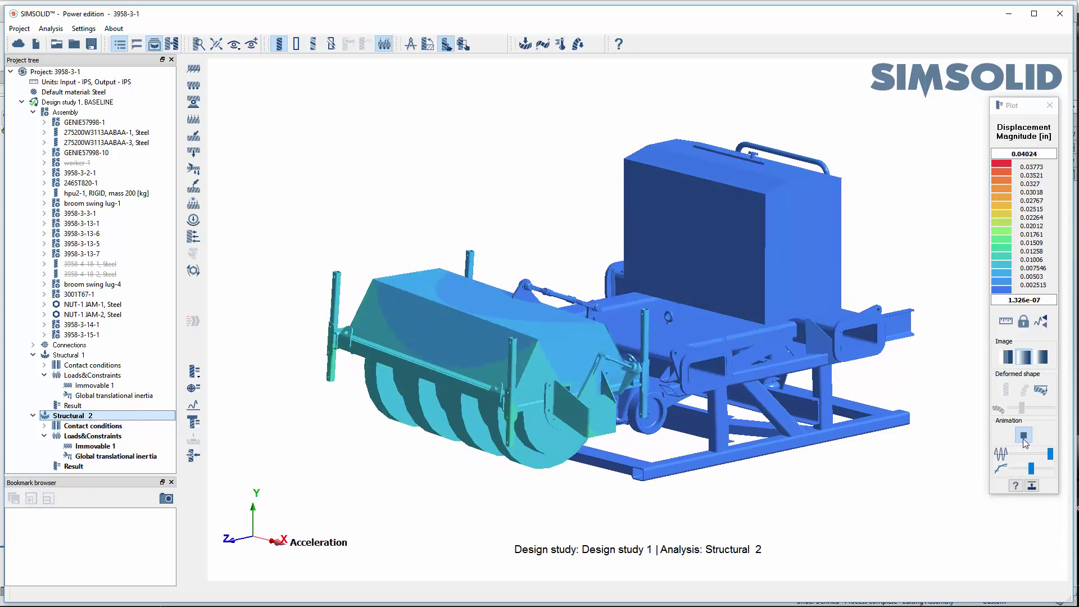
pyautogui.click(1023, 435)
pyautogui.moveTo(721, 435); pyautogui.dragTo(721, 451)
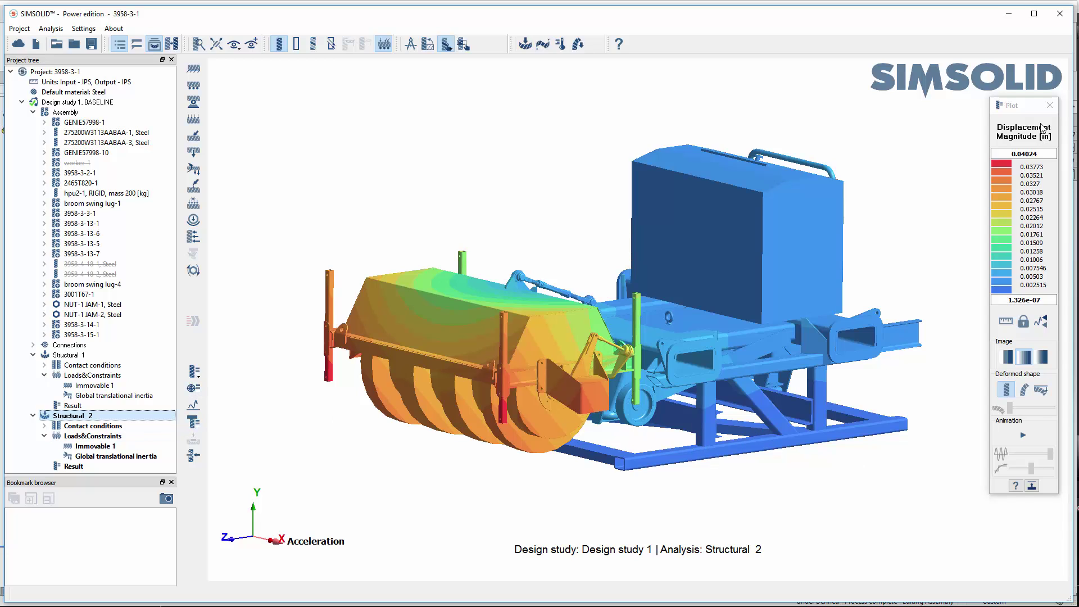
pyautogui.click(1050, 106)
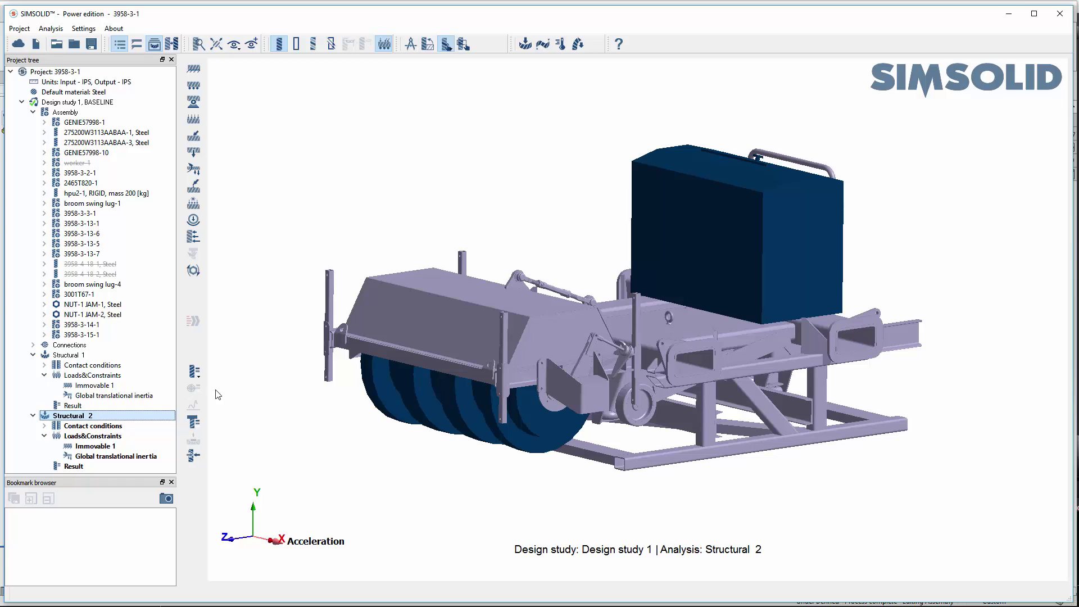
# Hide every part except the 3958-3-15-1 base frame subassembly
pyautogui.click(85, 335)
pyautogui.rightClick(97, 336)
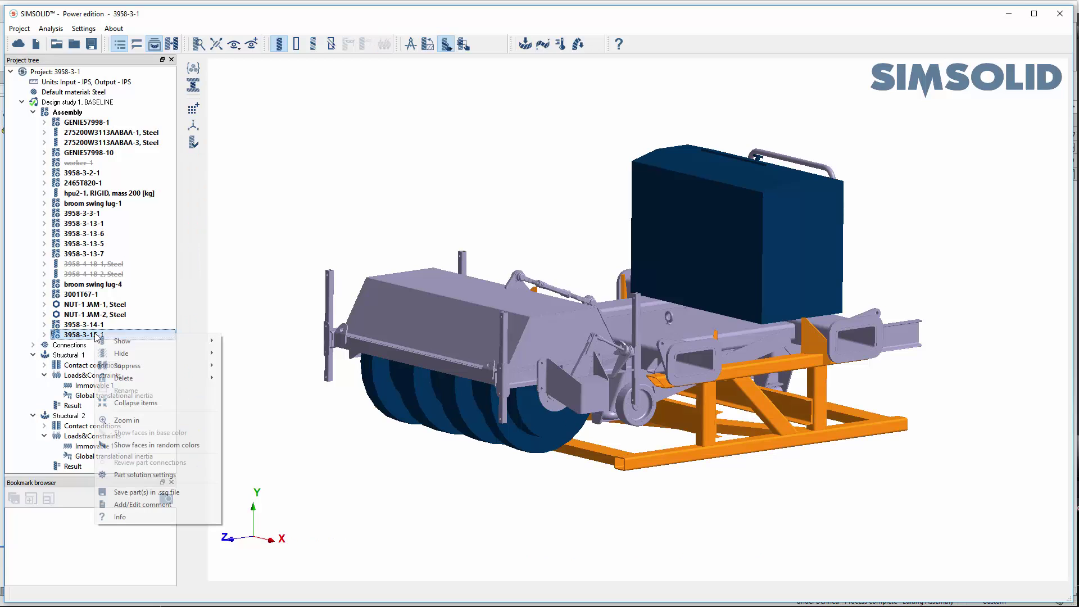
pyautogui.moveTo(158, 351)
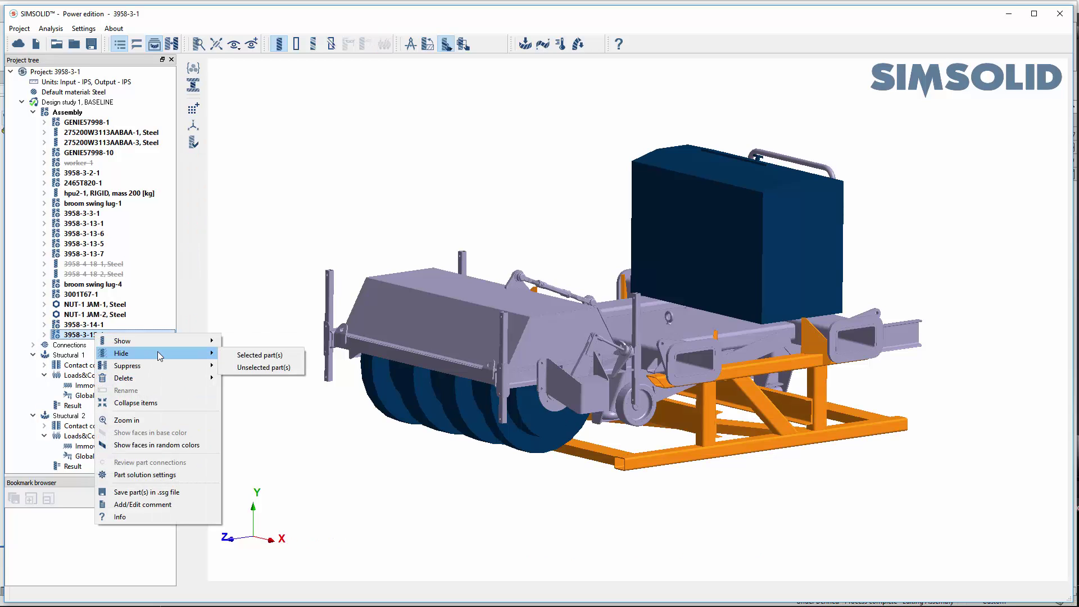
pyautogui.click(264, 367)
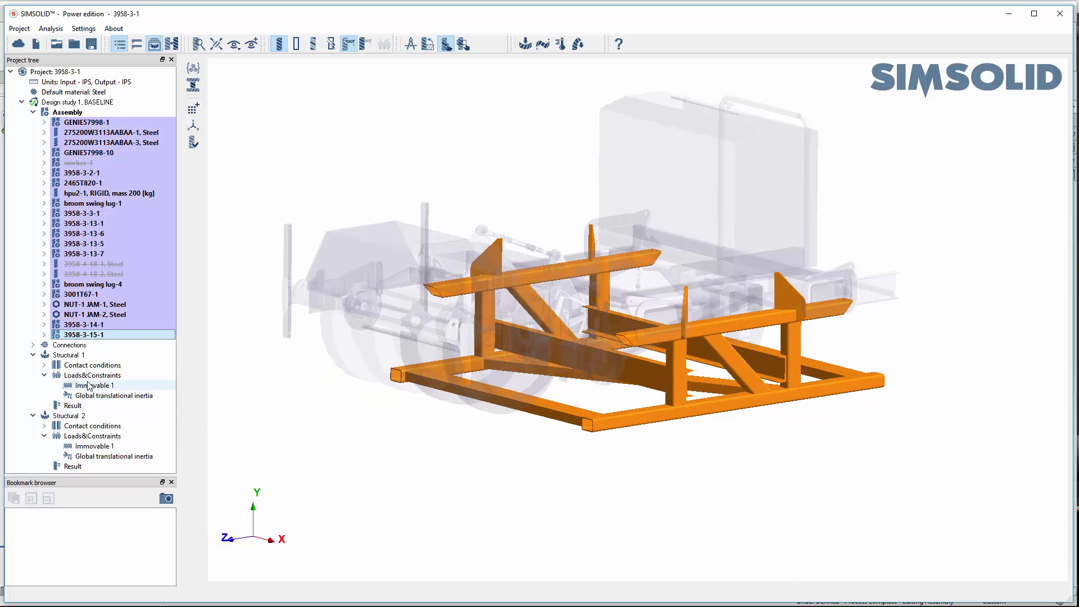
# Plot the Structural 1 Von Mises Stress on the isolated base frame with its deformed shape
pyautogui.click(80, 405)
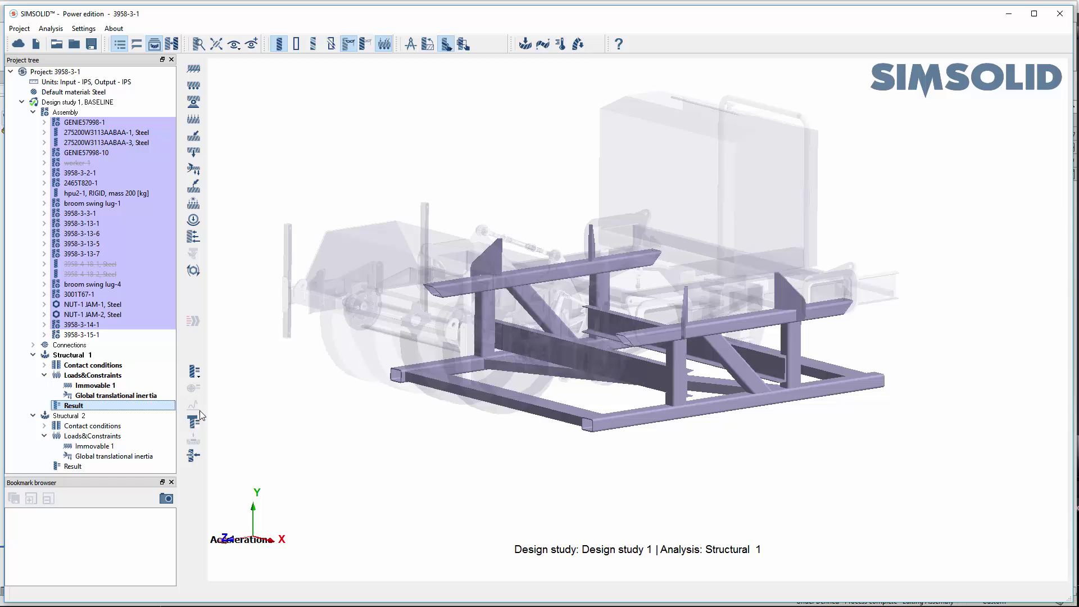
pyautogui.click(195, 374)
pyautogui.click(250, 391)
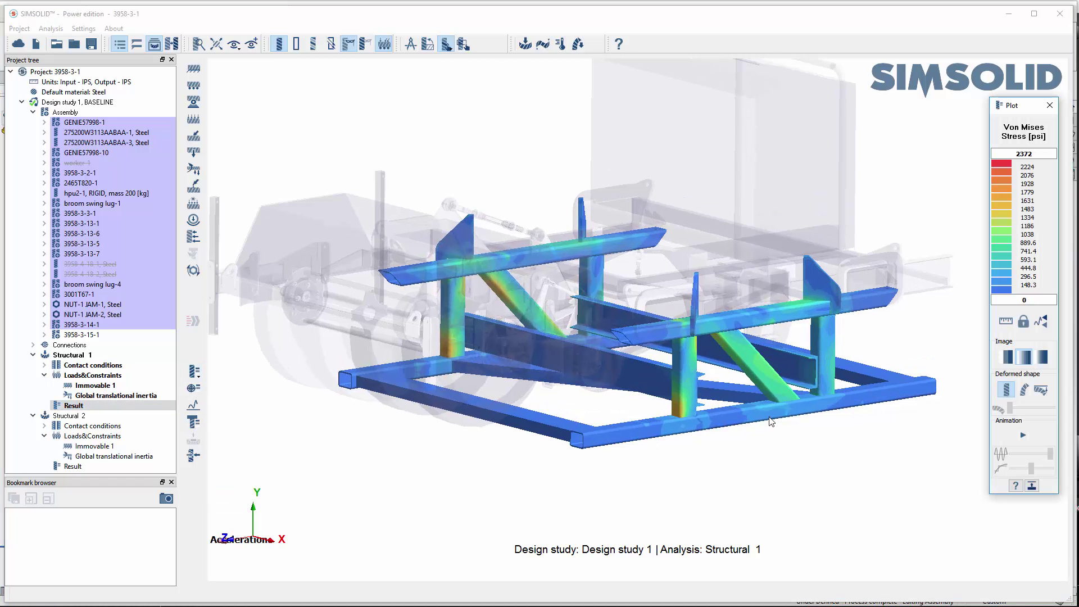
pyautogui.click(1023, 390)
pyautogui.moveTo(843, 382); pyautogui.dragTo(634, 383)
pyautogui.moveTo(634, 382); pyautogui.dragTo(626, 391, button='right')
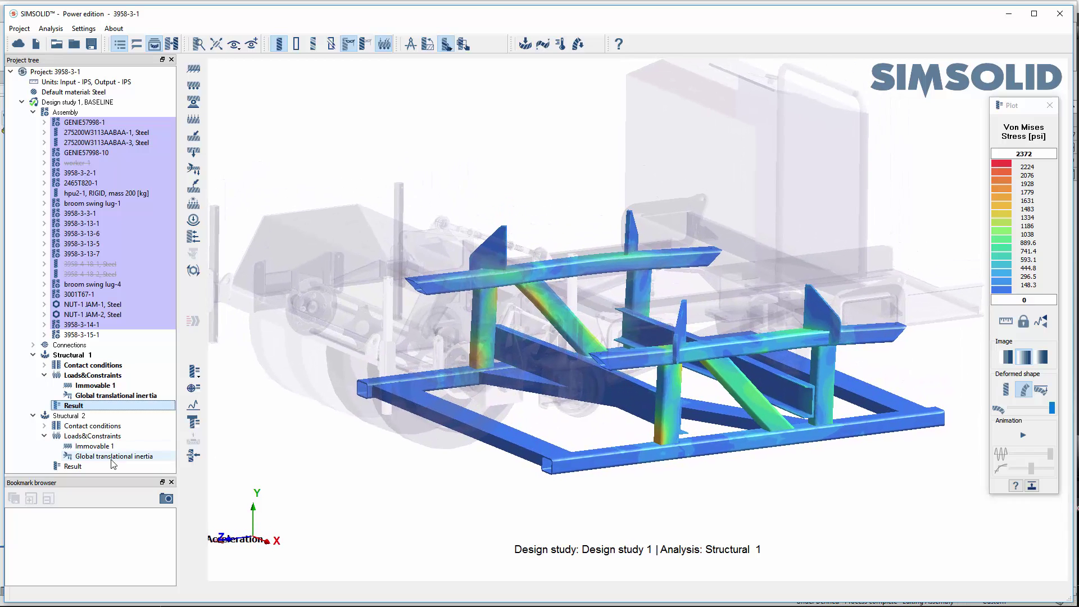
# Examine the Structural 2 Von Mises Stress on the deformed base frame for comparison
pyautogui.click(73, 466)
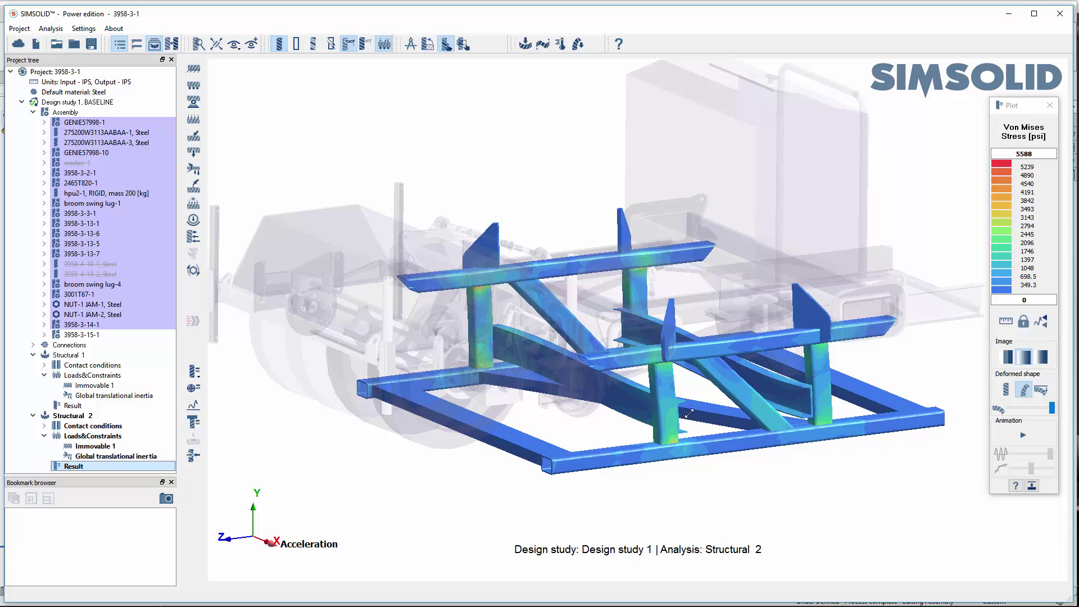
pyautogui.scroll(2, 689, 413)
pyautogui.moveTo(655, 445); pyautogui.dragTo(648, 437, button='right')
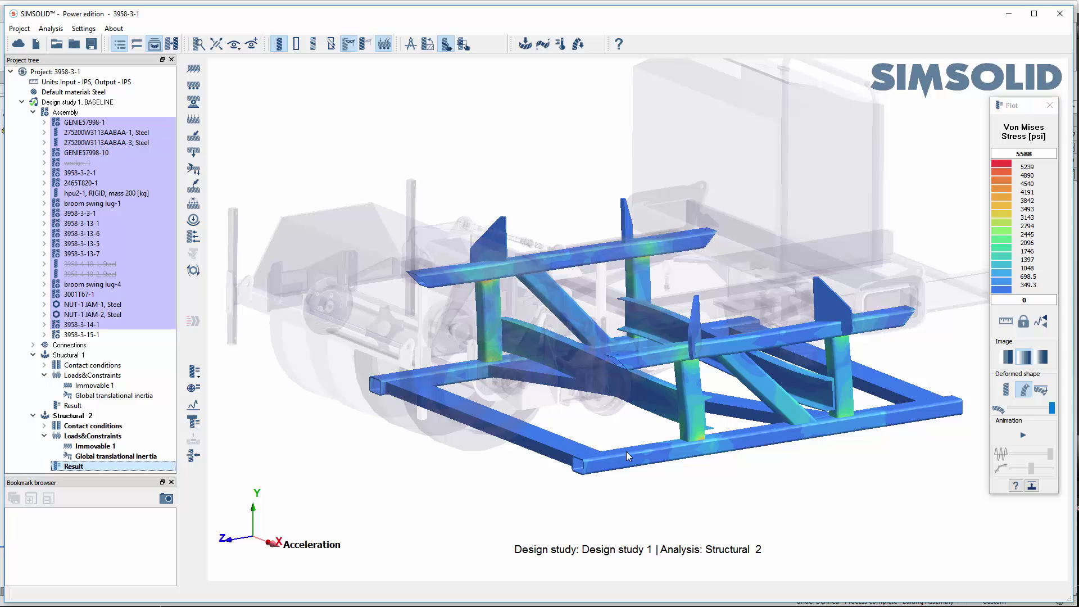
pyautogui.moveTo(629, 456); pyautogui.dragTo(575, 484)
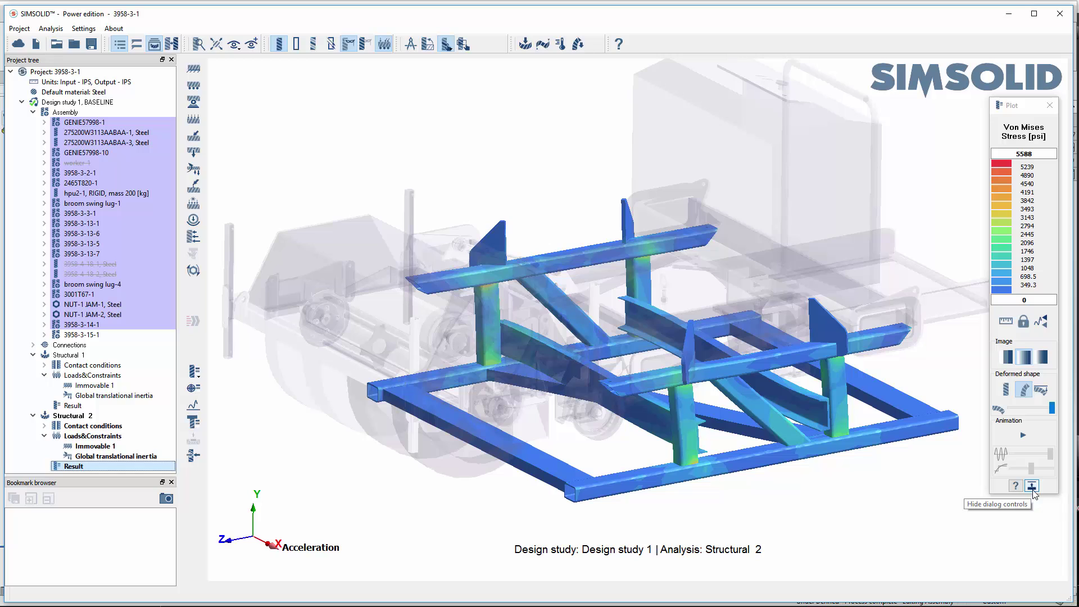
# Close the stress plot and show all parts of the assembly again
pyautogui.click(1049, 105)
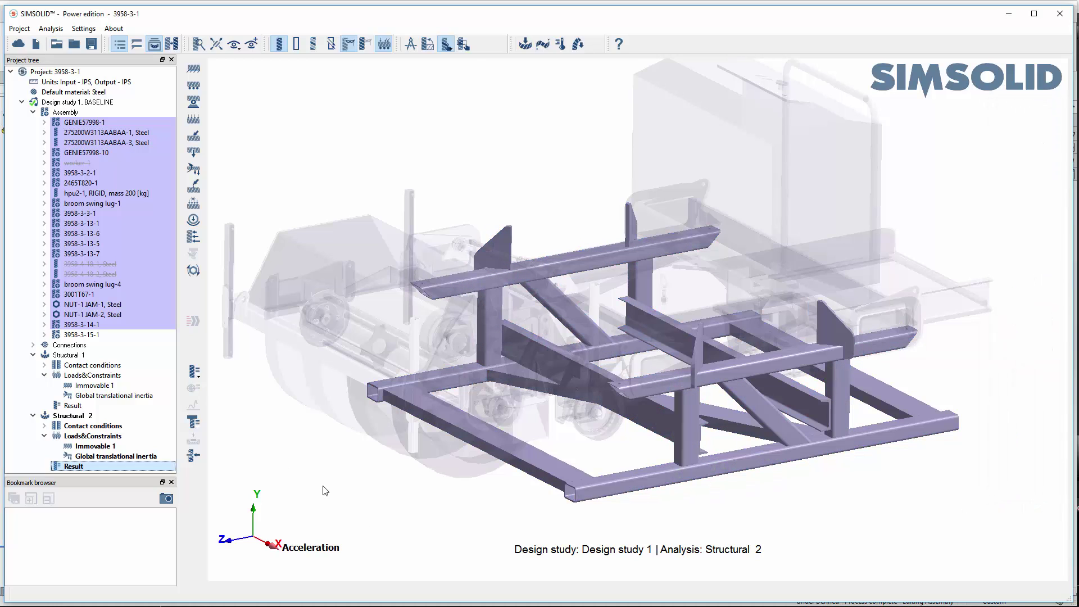
pyautogui.rightClick(325, 490)
pyautogui.click(373, 507)
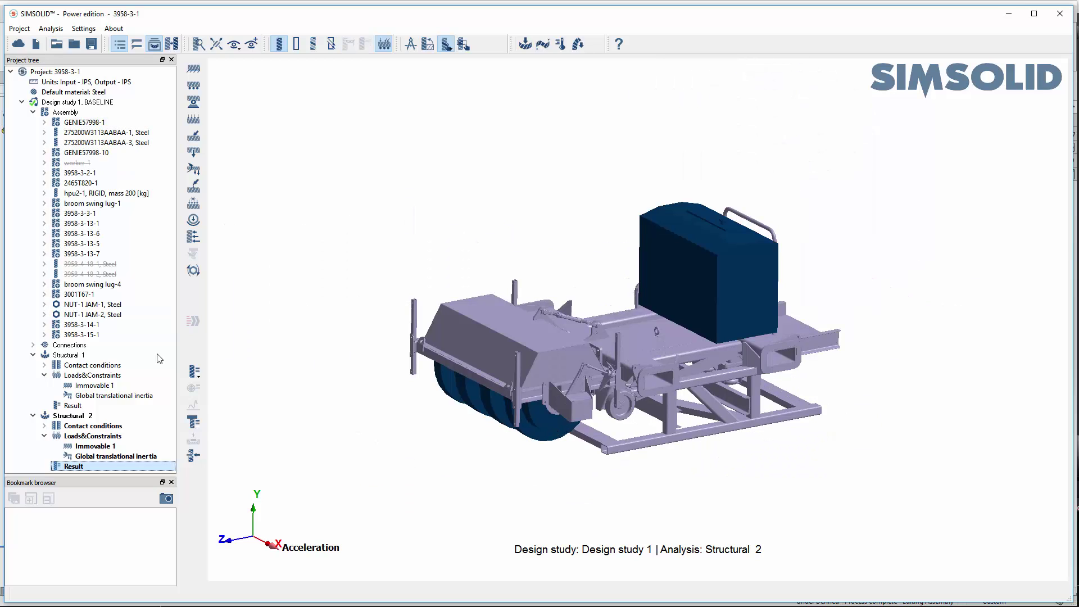
# Collapse the assembly branch and copy Design study 1 as a second design study
pyautogui.click(33, 112)
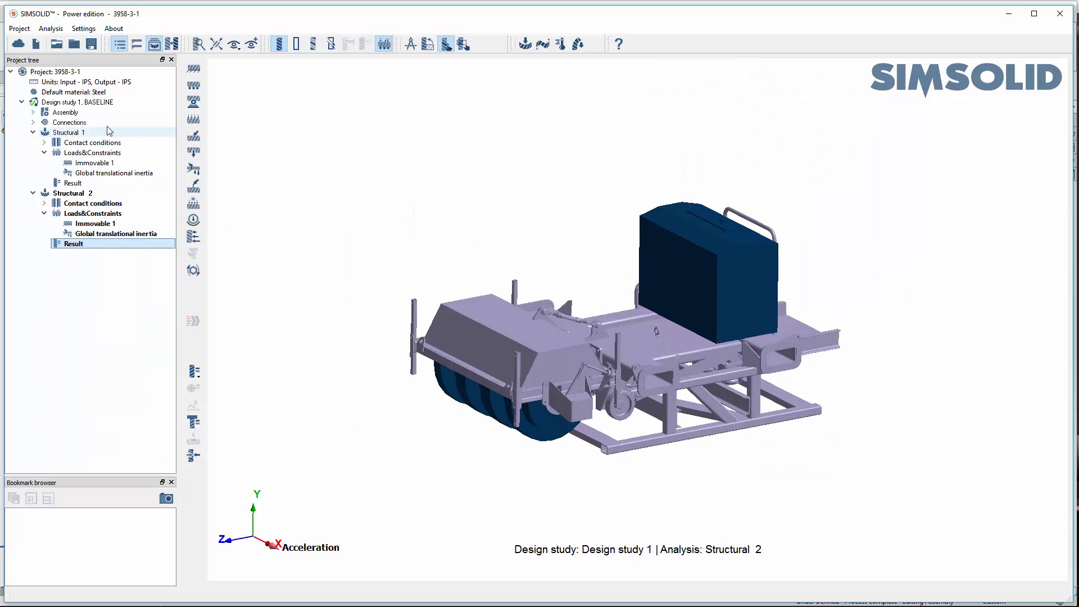
pyautogui.click(67, 104)
pyautogui.rightClick(68, 106)
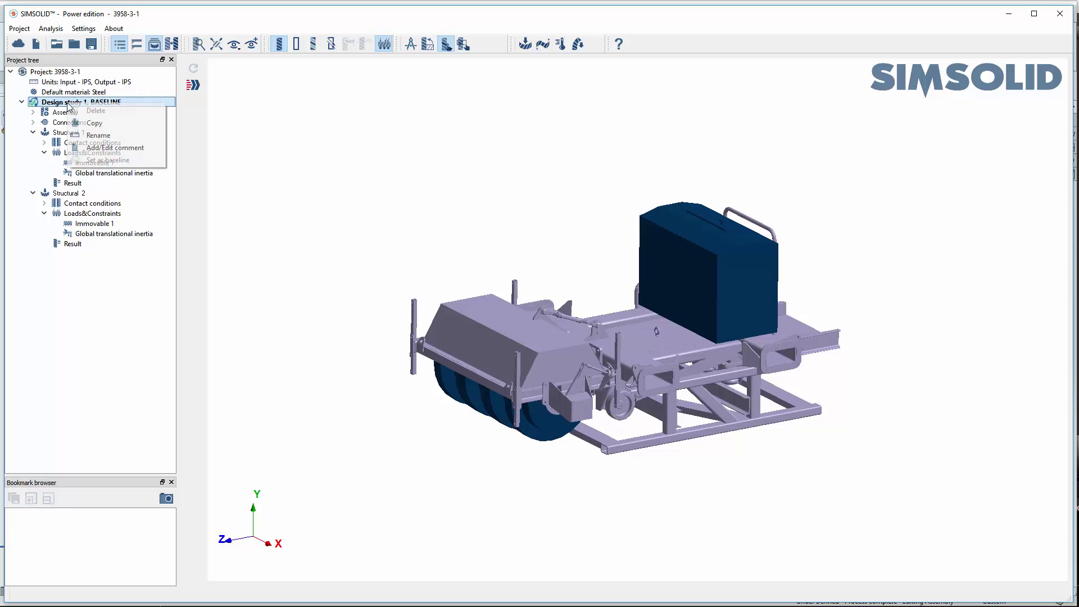
pyautogui.click(108, 124)
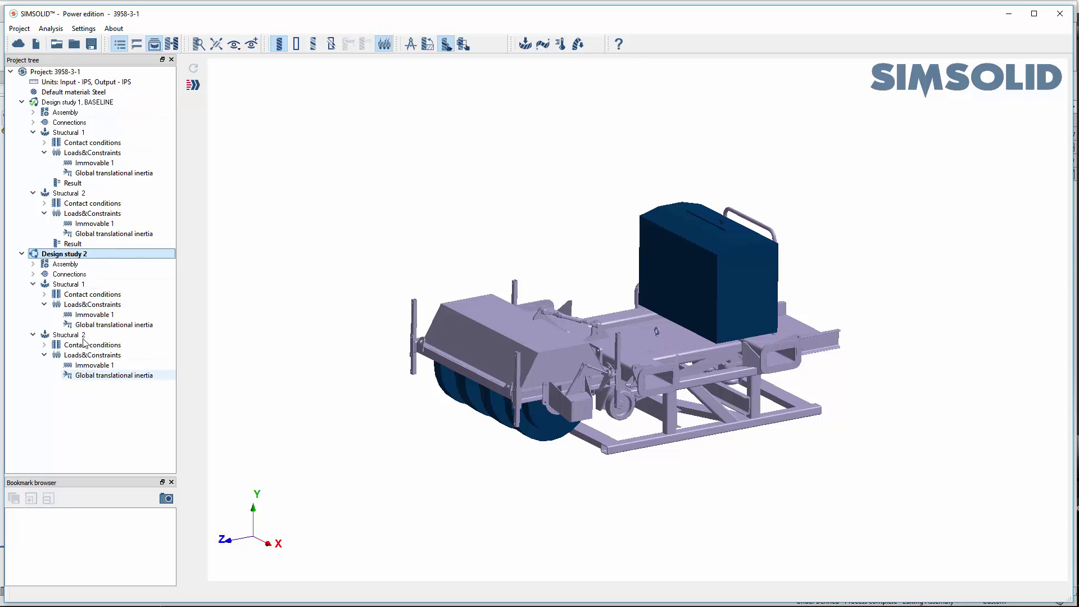
# Isolate base frame 3958-3-15-1 in Design study 2 by hiding all unselected parts, without their transparent display
pyautogui.click(32, 264)
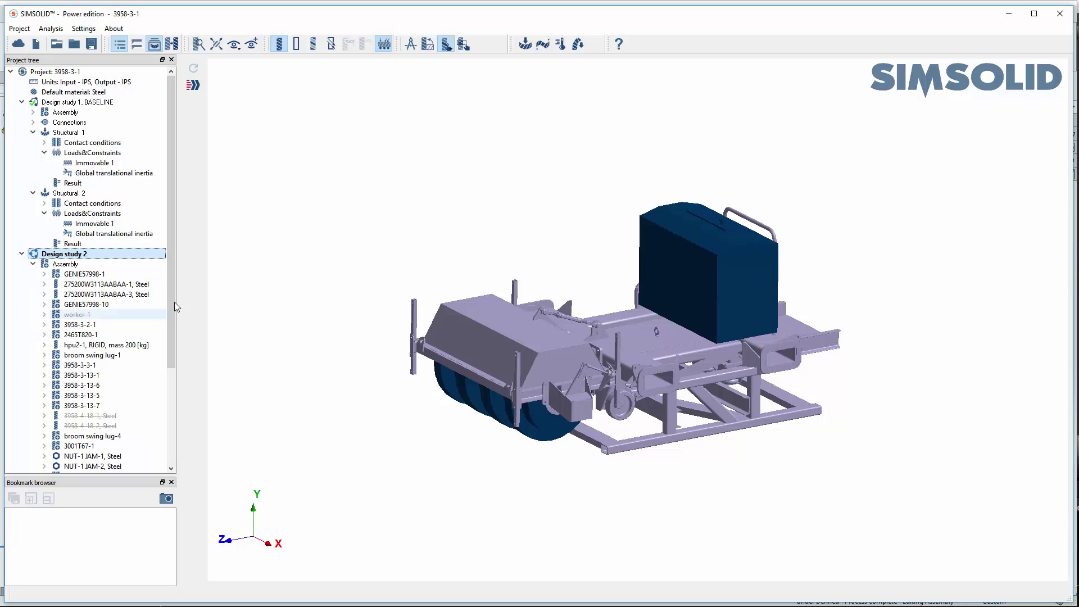
pyautogui.moveTo(171, 283); pyautogui.dragTo(182, 402)
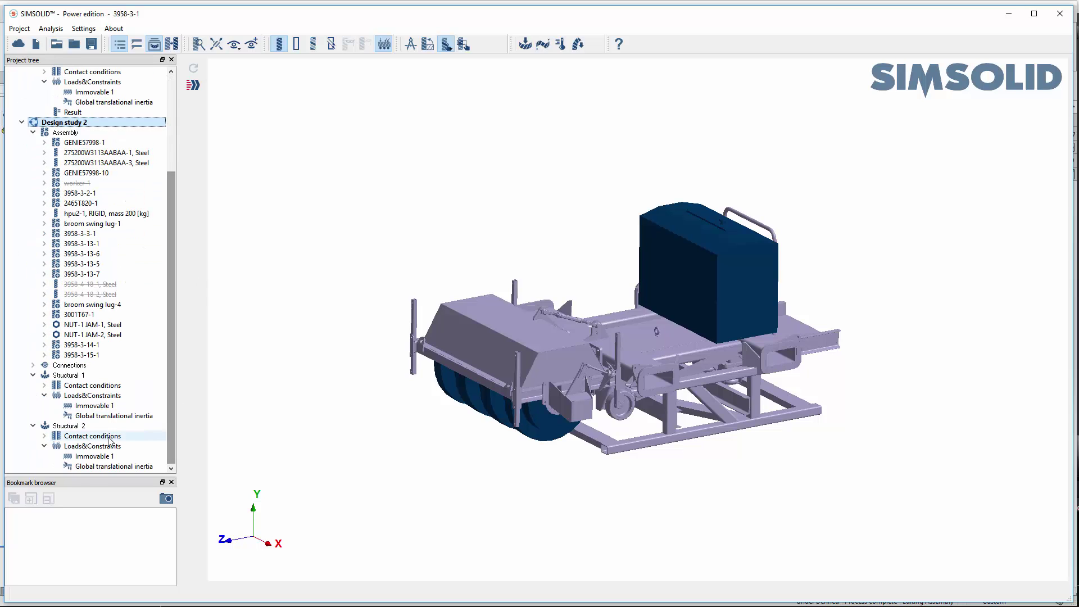
pyautogui.click(84, 355)
pyautogui.rightClick(84, 357)
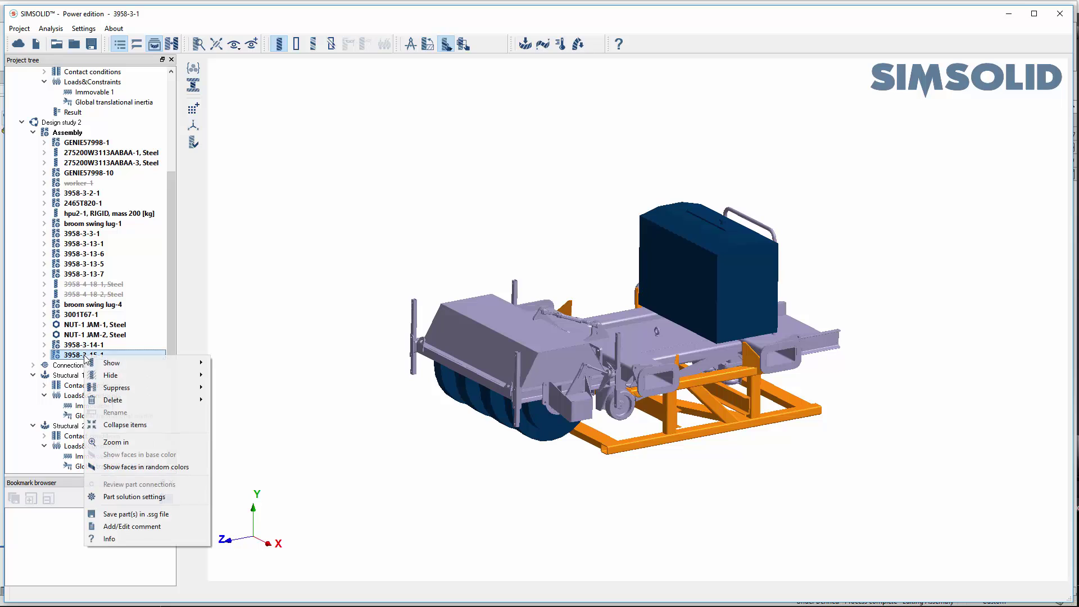
pyautogui.moveTo(203, 377)
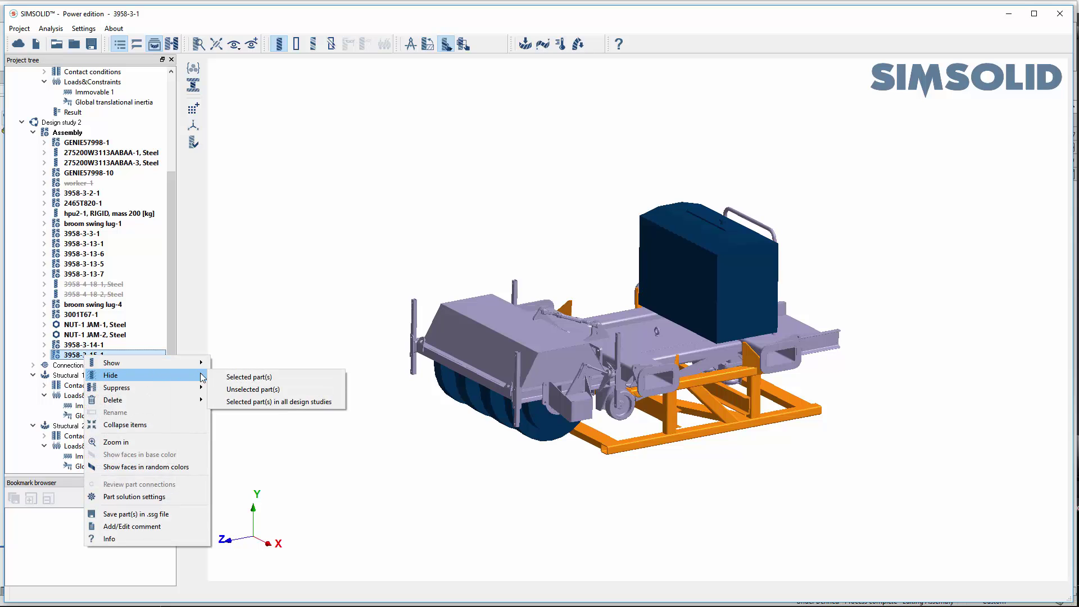
pyautogui.click(277, 390)
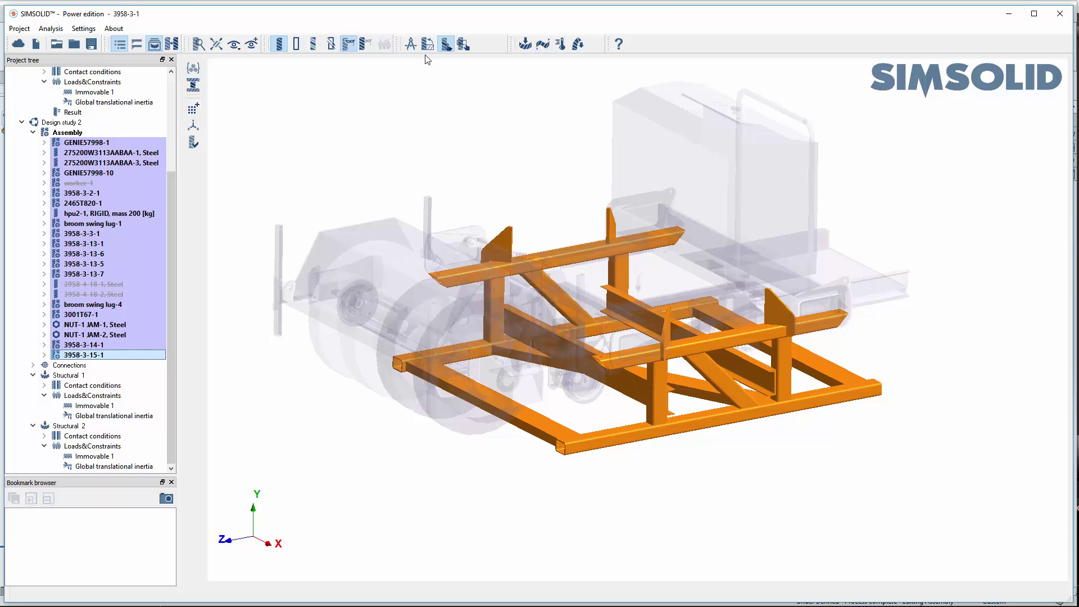
pyautogui.click(347, 44)
pyautogui.moveTo(699, 456); pyautogui.dragTo(665, 503)
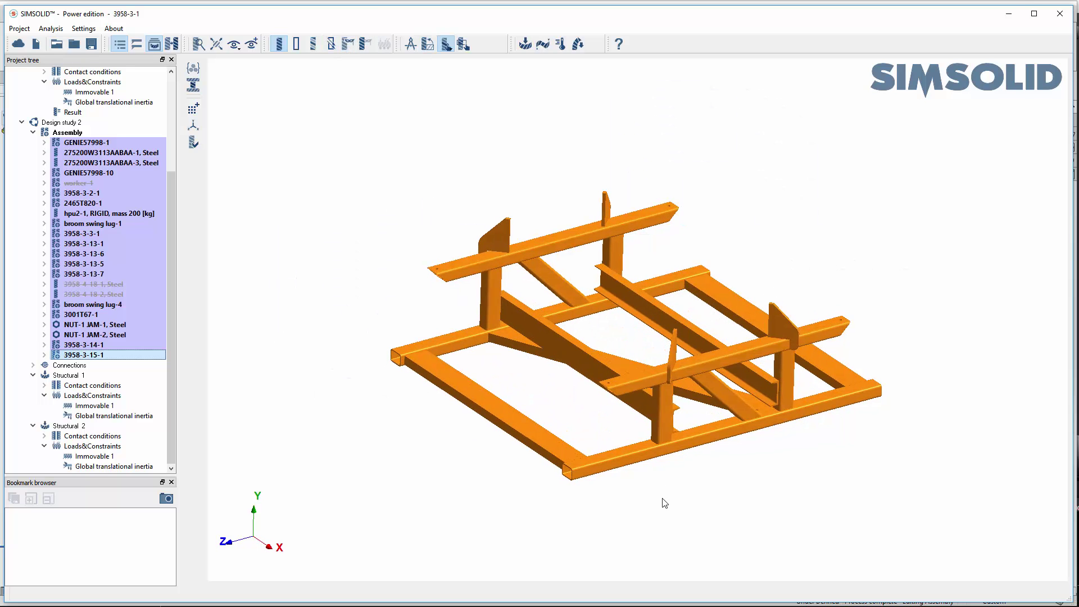
# Suppress the crossed diagonal braces and the crosswise channel member of the base frame in Design study 2
pyautogui.moveTo(509, 470); pyautogui.dragTo(528, 480)
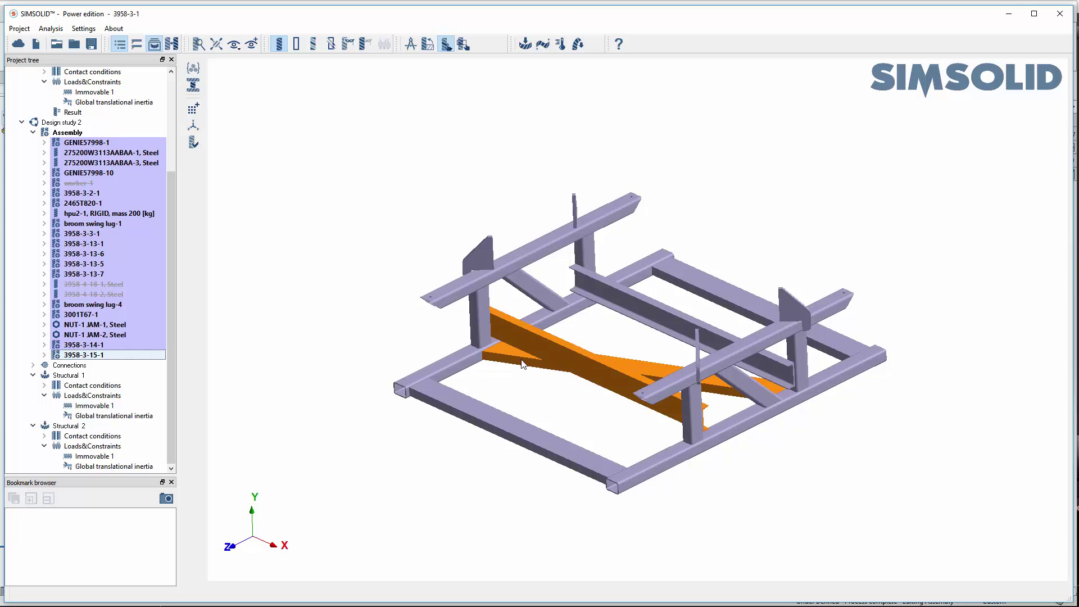
pyautogui.rightClick(650, 313)
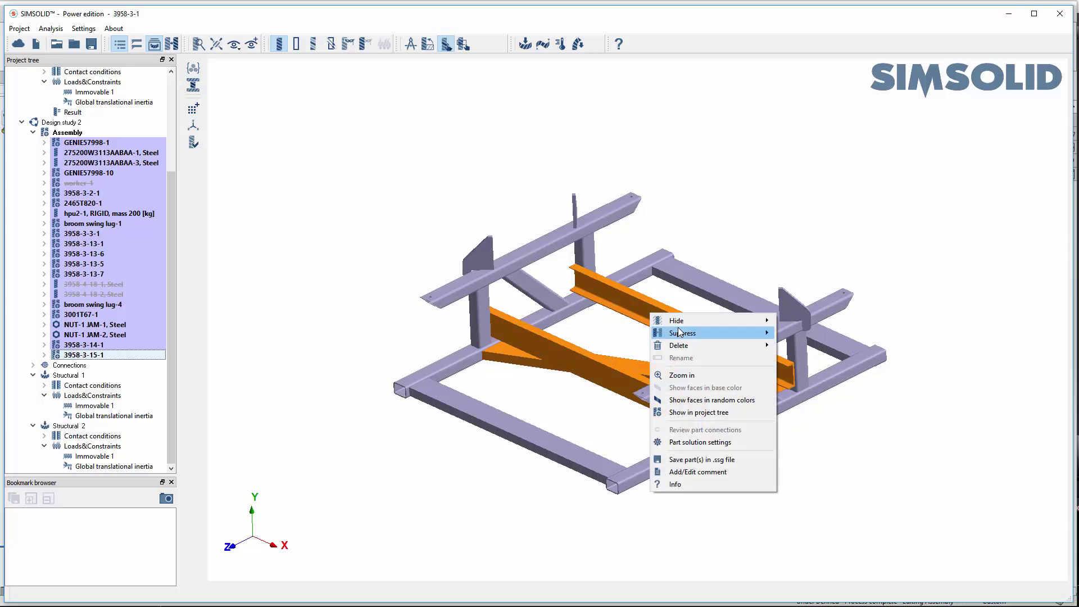
pyautogui.moveTo(682, 333)
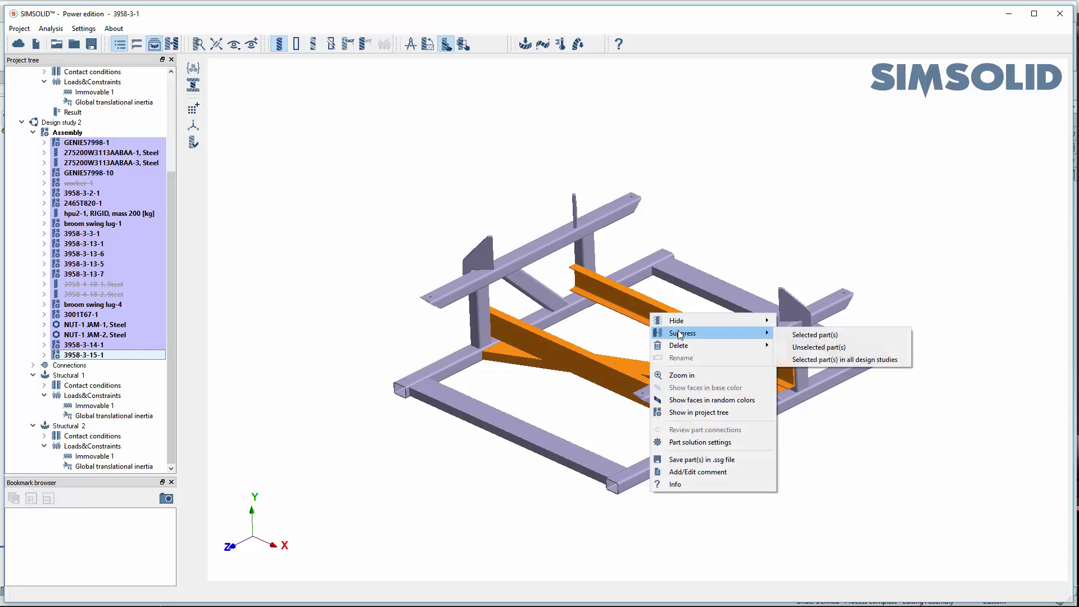
pyautogui.click(809, 335)
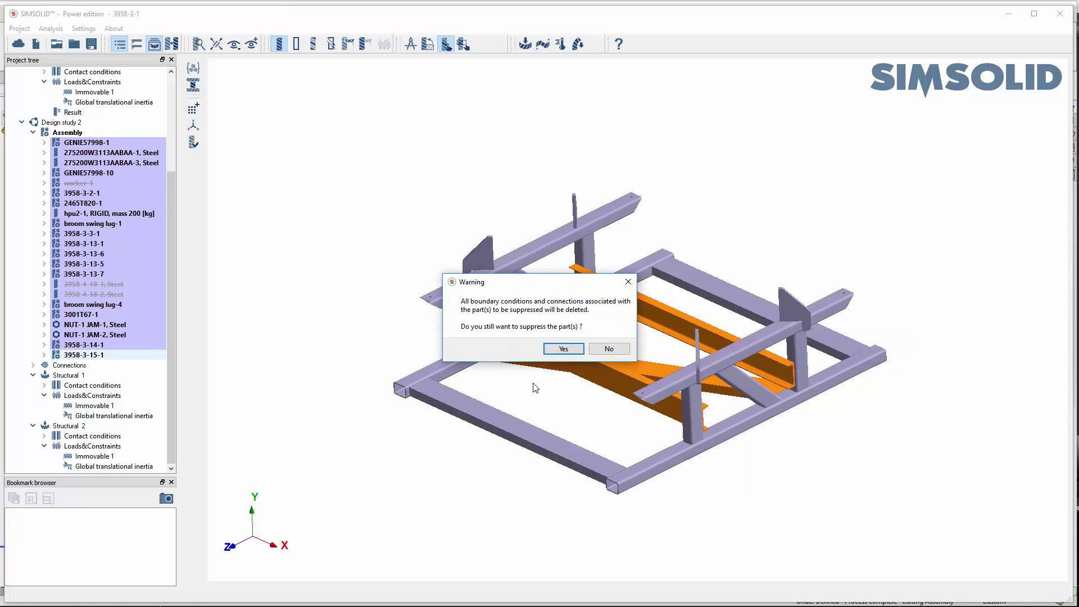
pyautogui.click(561, 349)
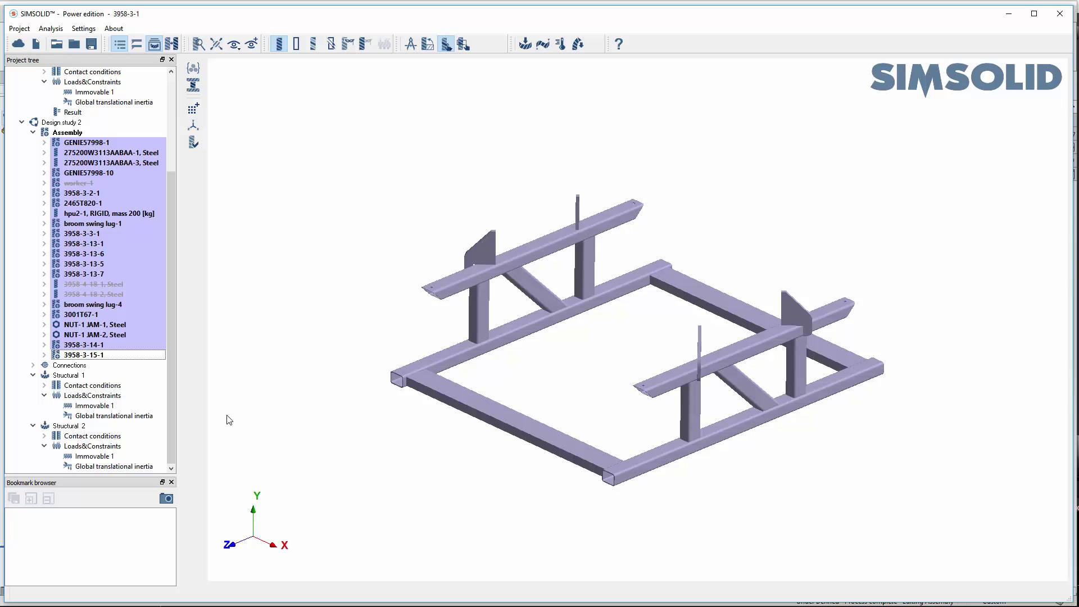
# Show all hidden parts again and collapse the Design study 2 assembly branch
pyautogui.rightClick(271, 400)
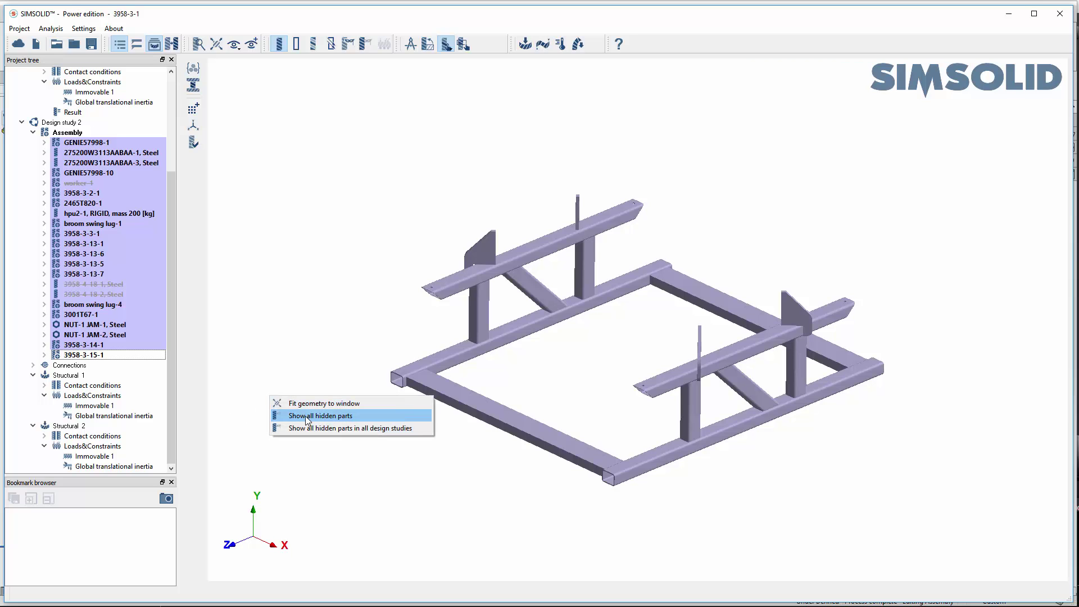
pyautogui.click(308, 416)
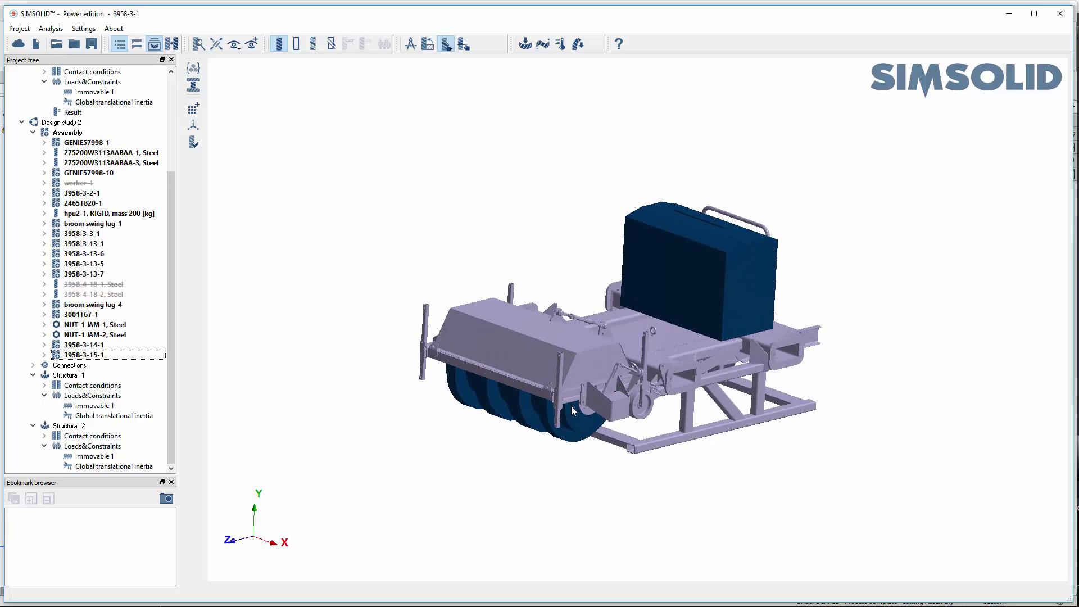
pyautogui.click(33, 132)
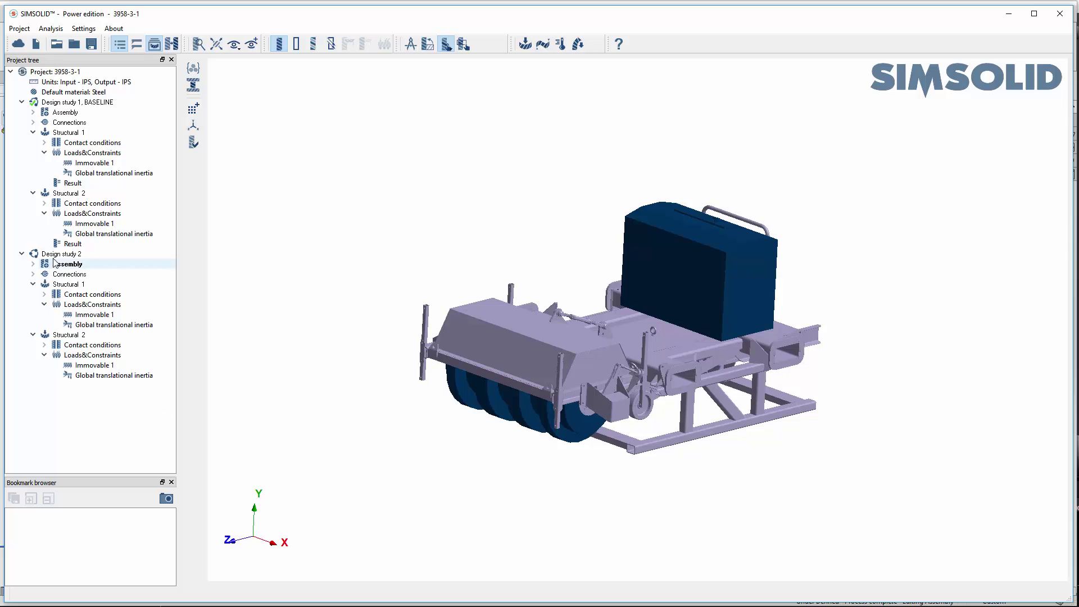
# Solve all analyses of Design study 2
pyautogui.click(79, 254)
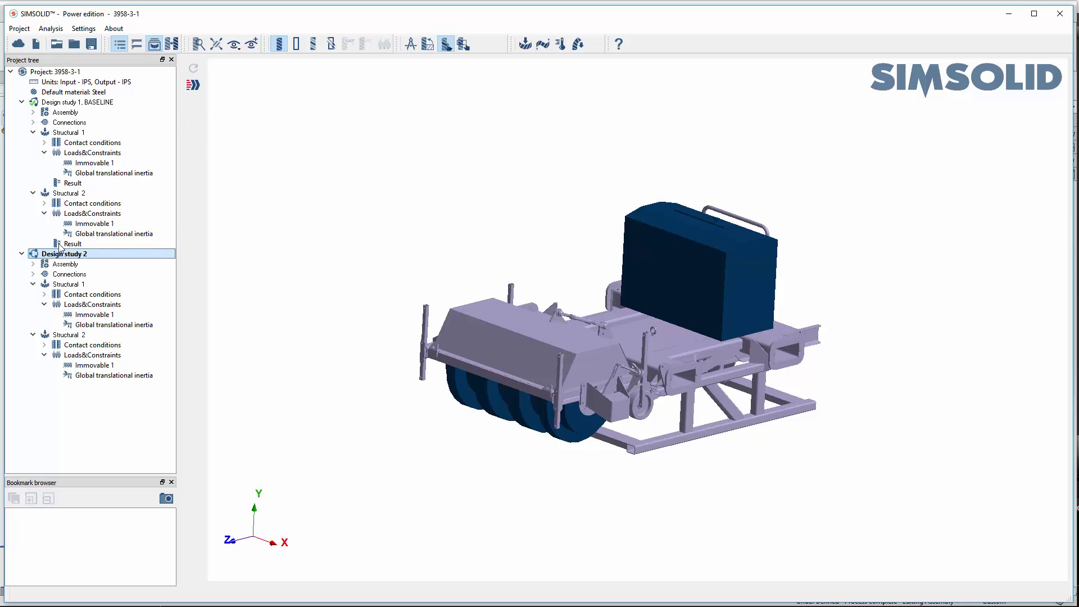
pyautogui.click(192, 85)
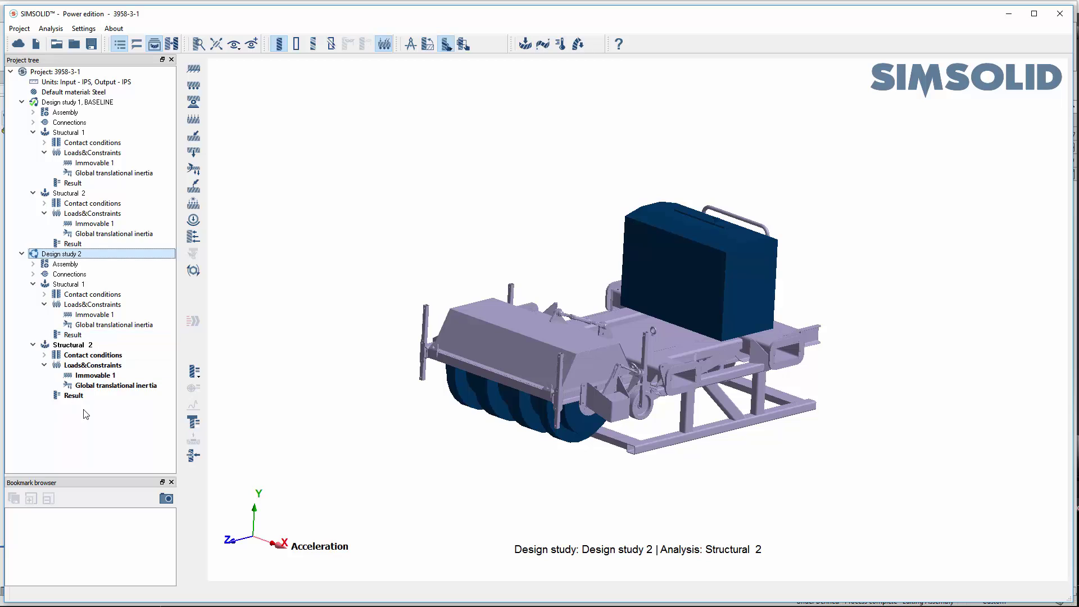
pyautogui.moveTo(568, 356); pyautogui.dragTo(552, 355)
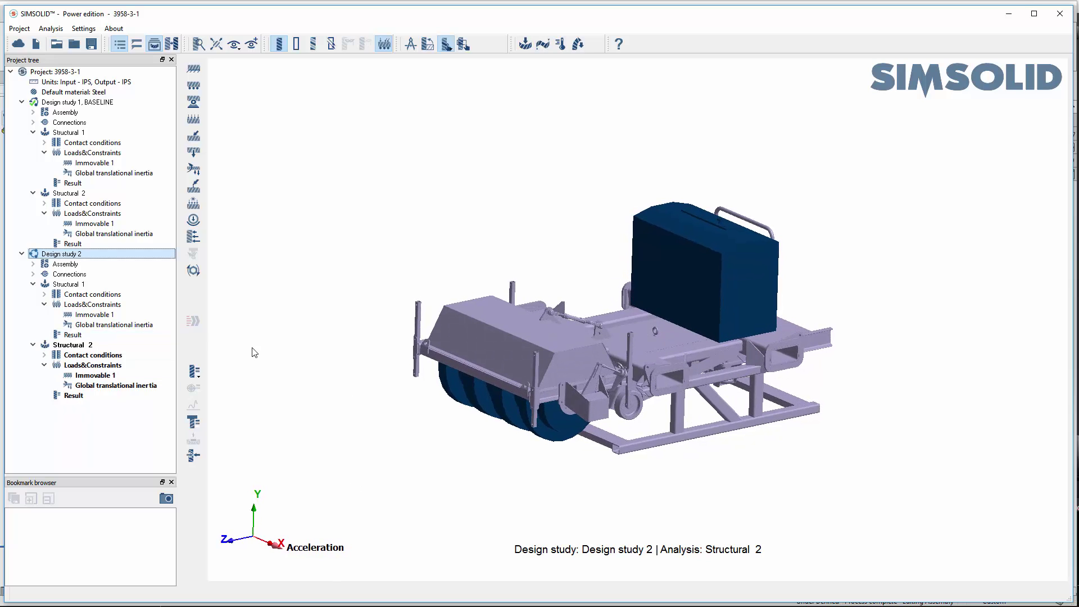
# Examine the Von Mises Stress of Structural 1 in Design study 2 on the full assembly, then close the plot
pyautogui.click(78, 336)
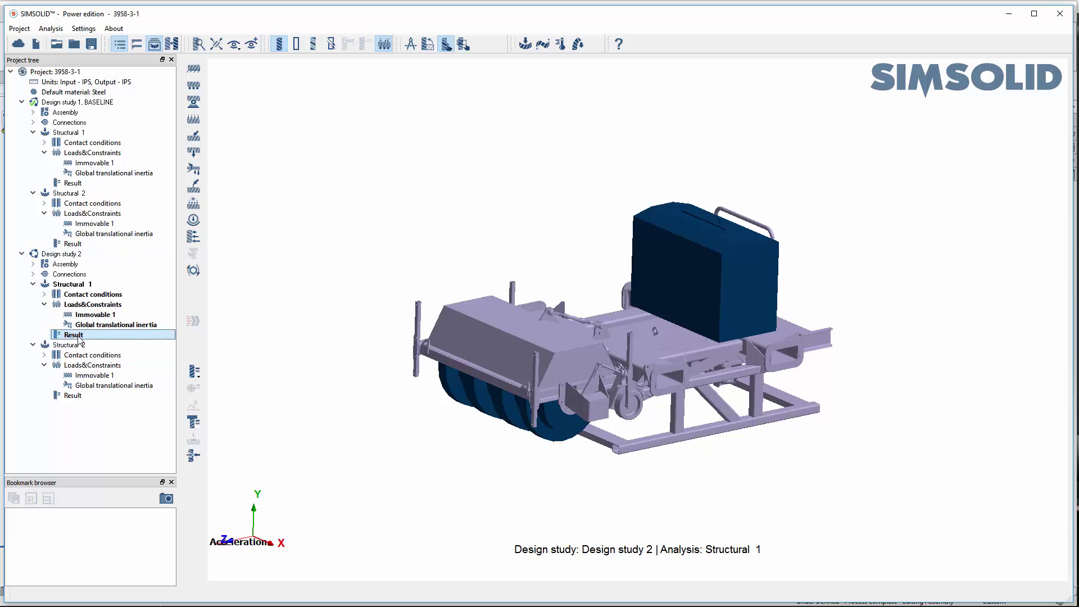
pyautogui.click(195, 372)
pyautogui.click(250, 391)
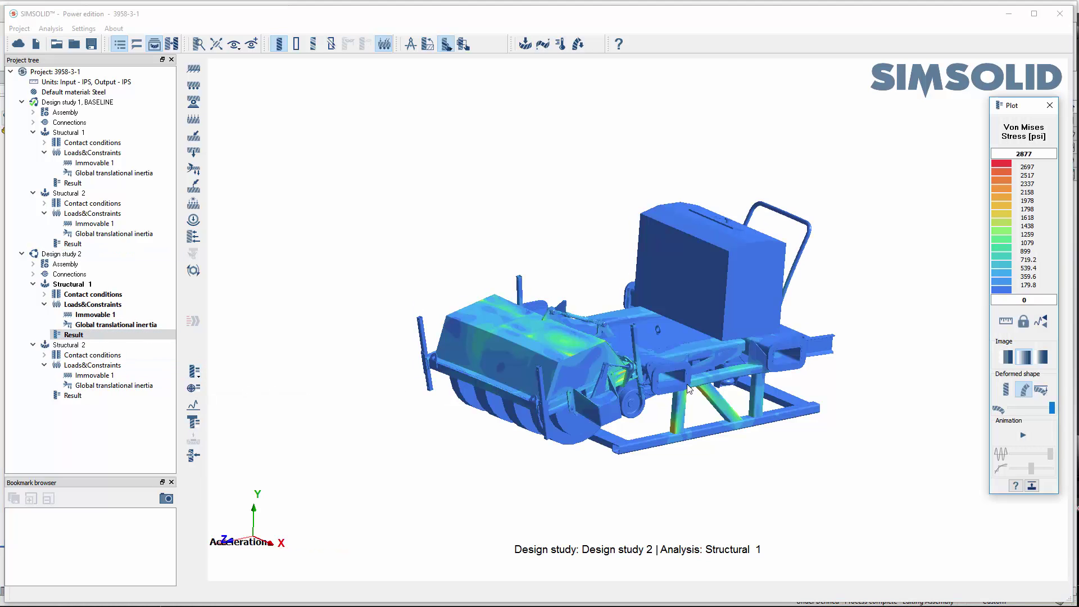
pyautogui.moveTo(682, 394); pyautogui.dragTo(586, 387)
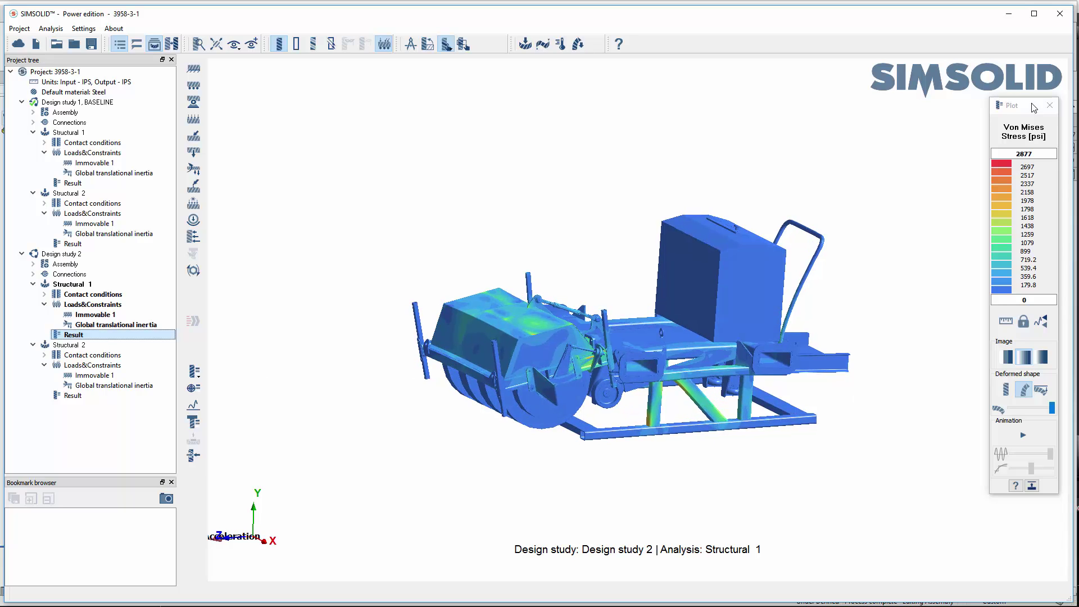
pyautogui.click(1049, 105)
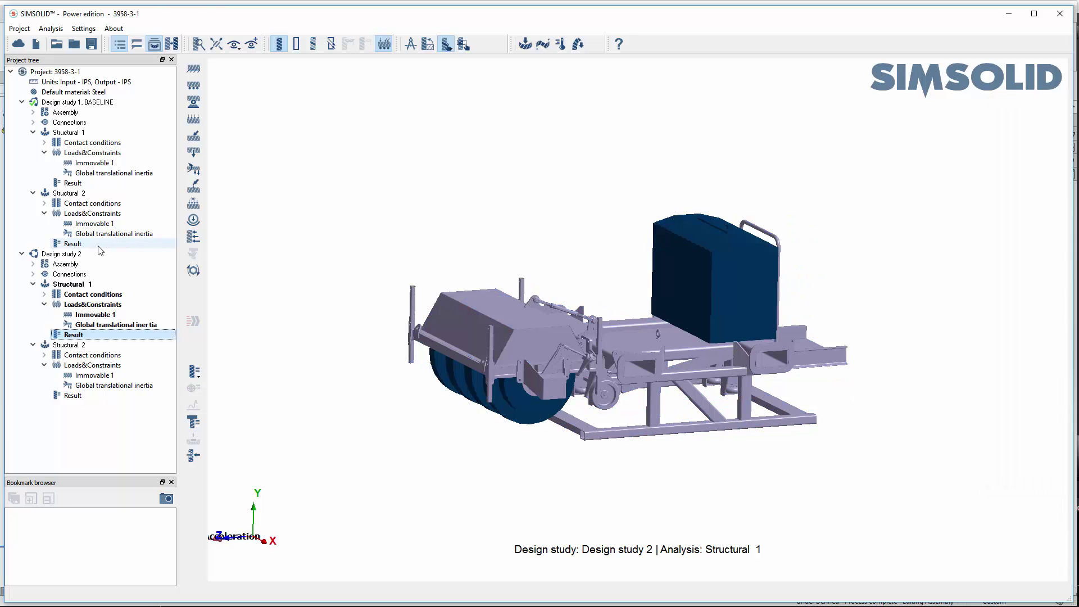
# Hide everything except base frame 3958-3-15-1 in the Design study 2 assembly
pyautogui.click(32, 263)
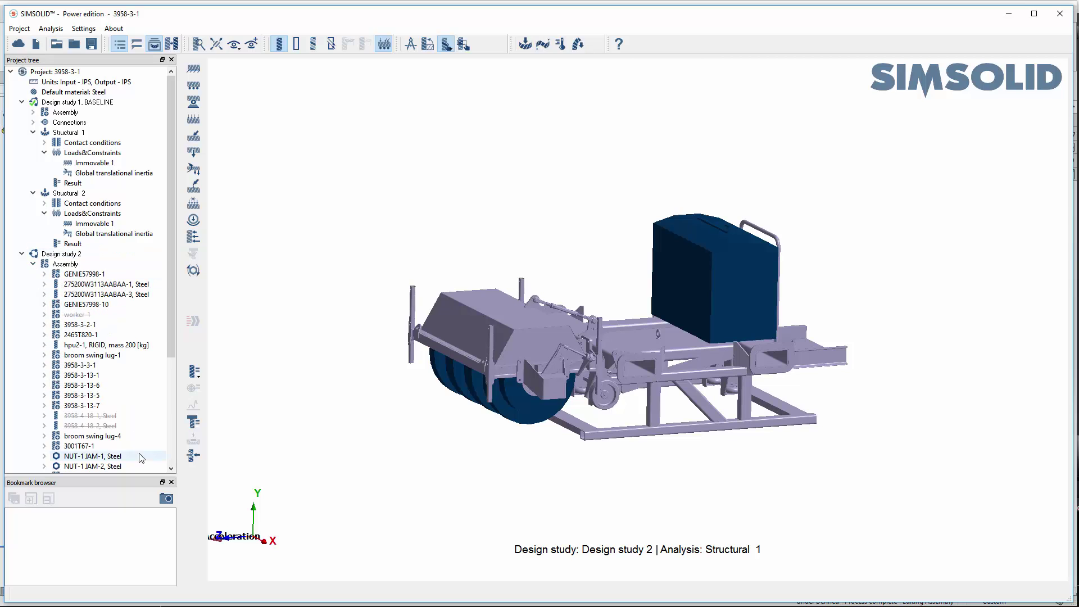
pyautogui.moveTo(170, 333); pyautogui.dragTo(170, 437)
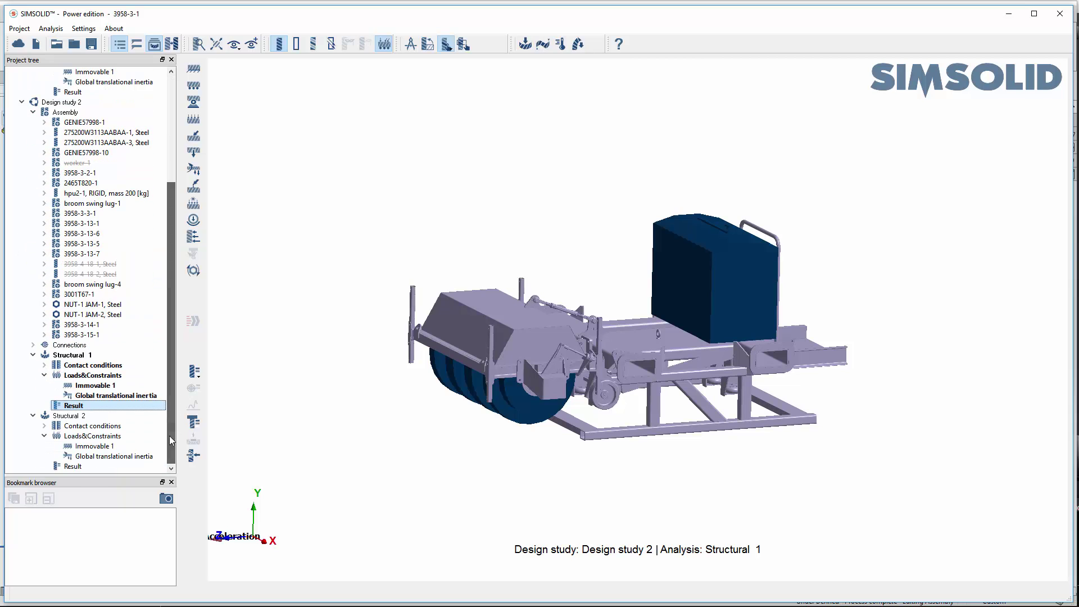
pyautogui.rightClick(93, 336)
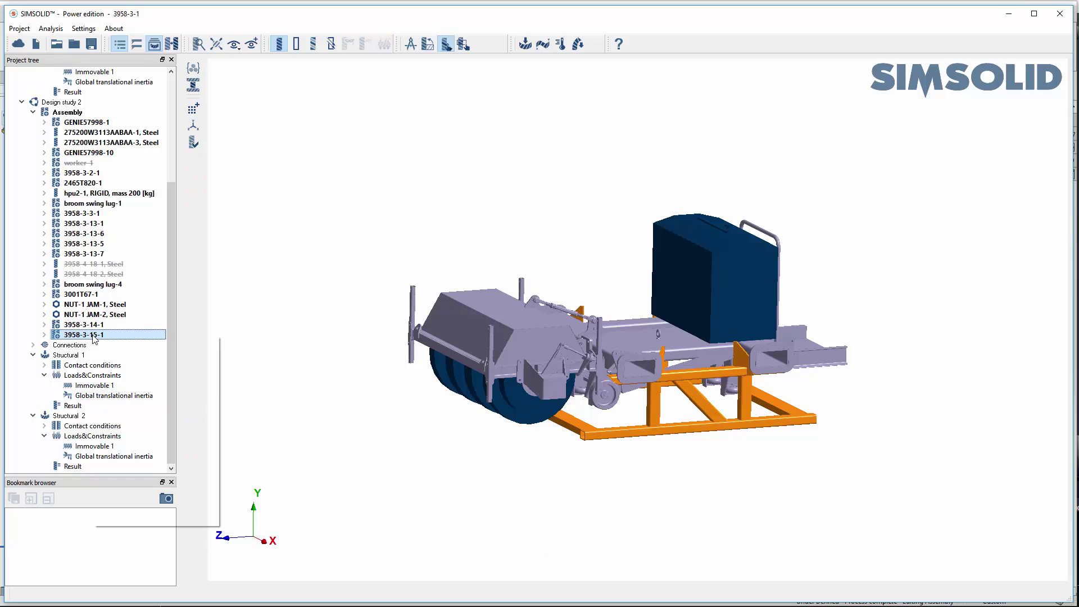
pyautogui.moveTo(144, 355)
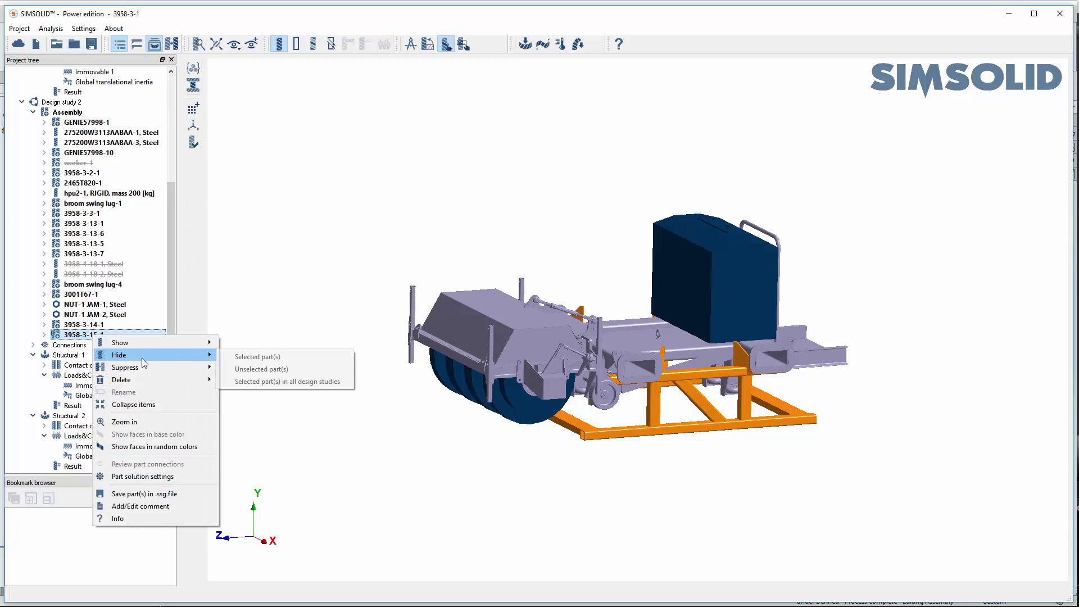
pyautogui.click(268, 369)
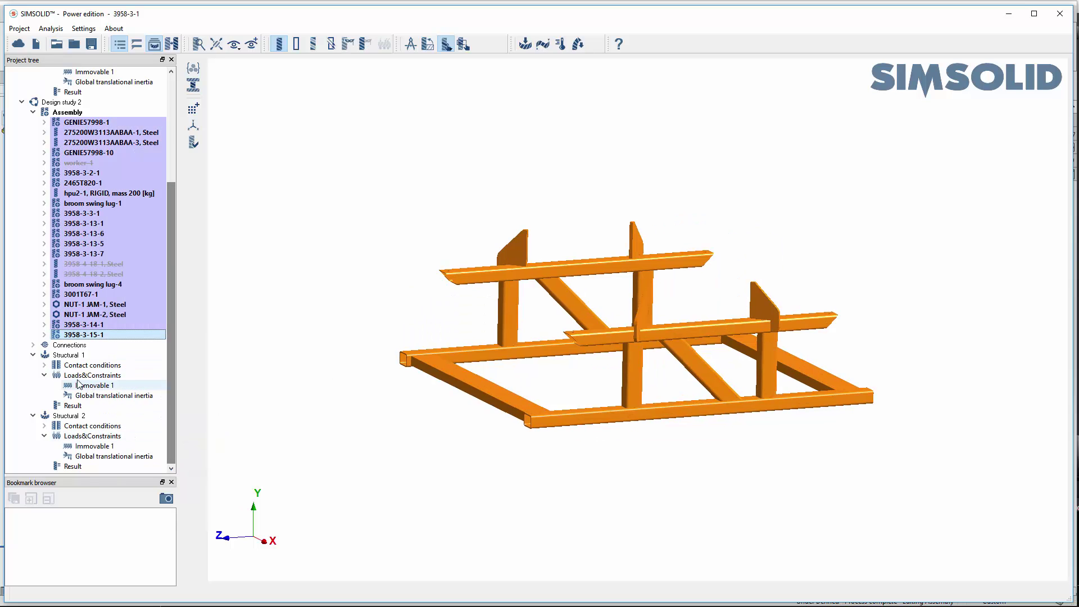
# Isolate base frame 3958-3-15-1 in the Design study 1 assembly as well and clear the selection
pyautogui.moveTo(172, 251); pyautogui.dragTo(172, 129)
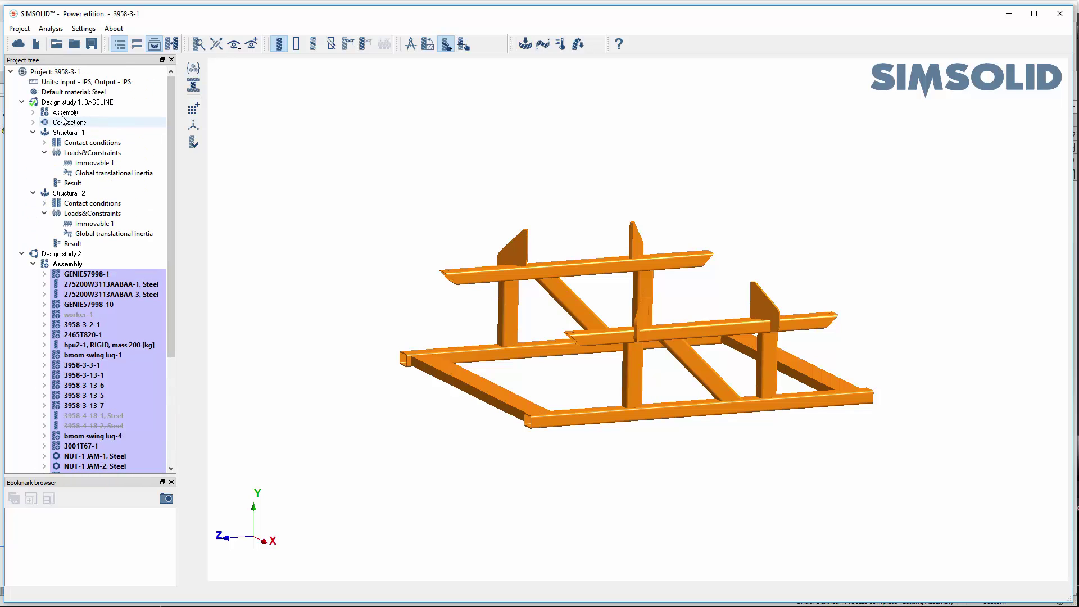
pyautogui.click(43, 113)
pyautogui.click(32, 113)
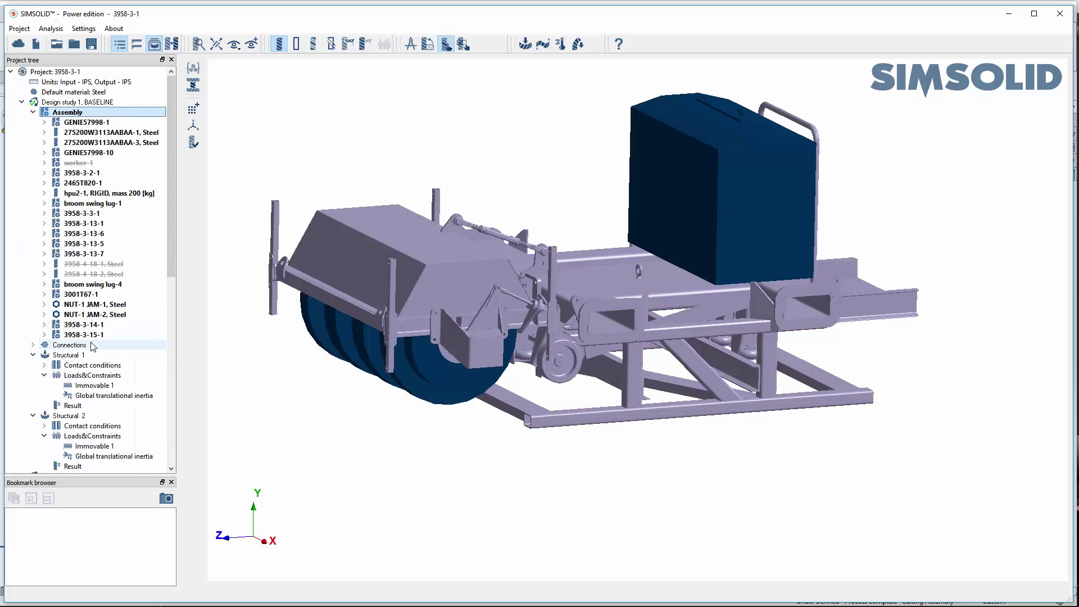
pyautogui.click(96, 337)
pyautogui.rightClick(96, 337)
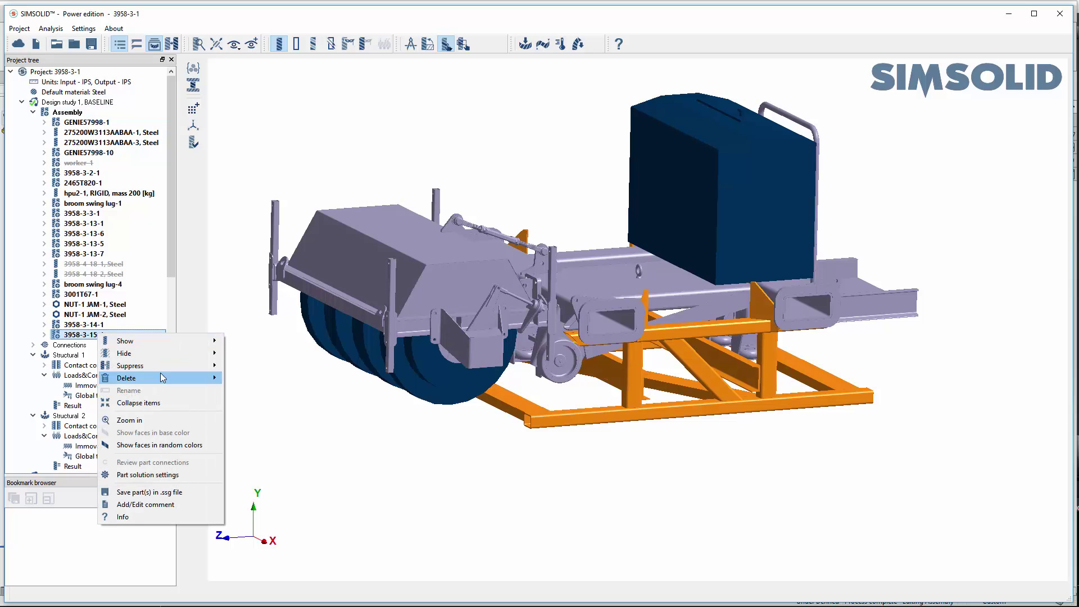
pyautogui.moveTo(169, 354)
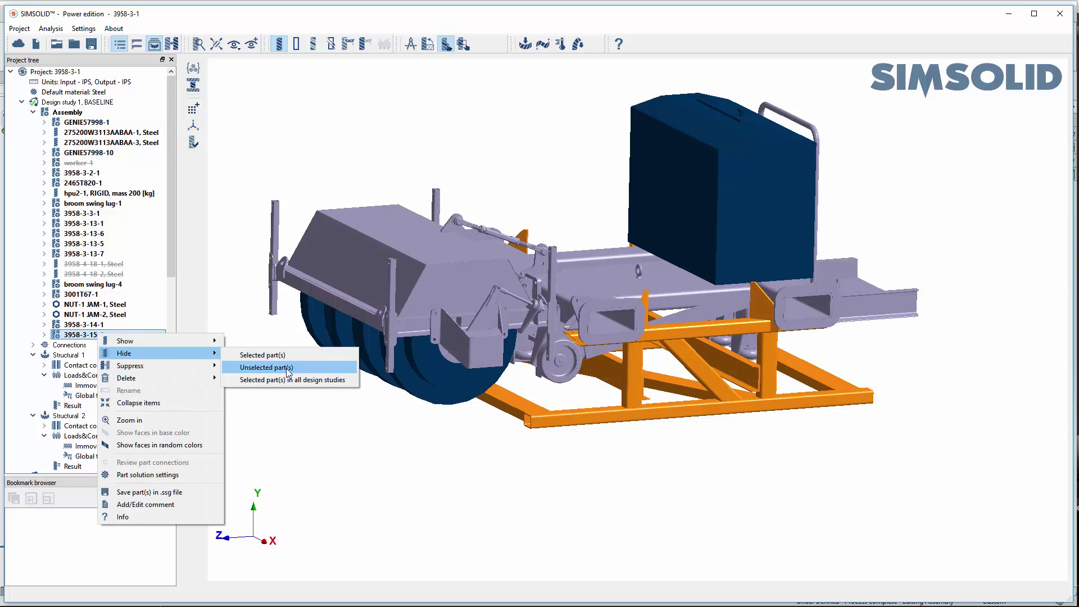
pyautogui.click(286, 370)
pyautogui.moveTo(393, 436); pyautogui.dragTo(382, 433)
pyautogui.click(383, 430)
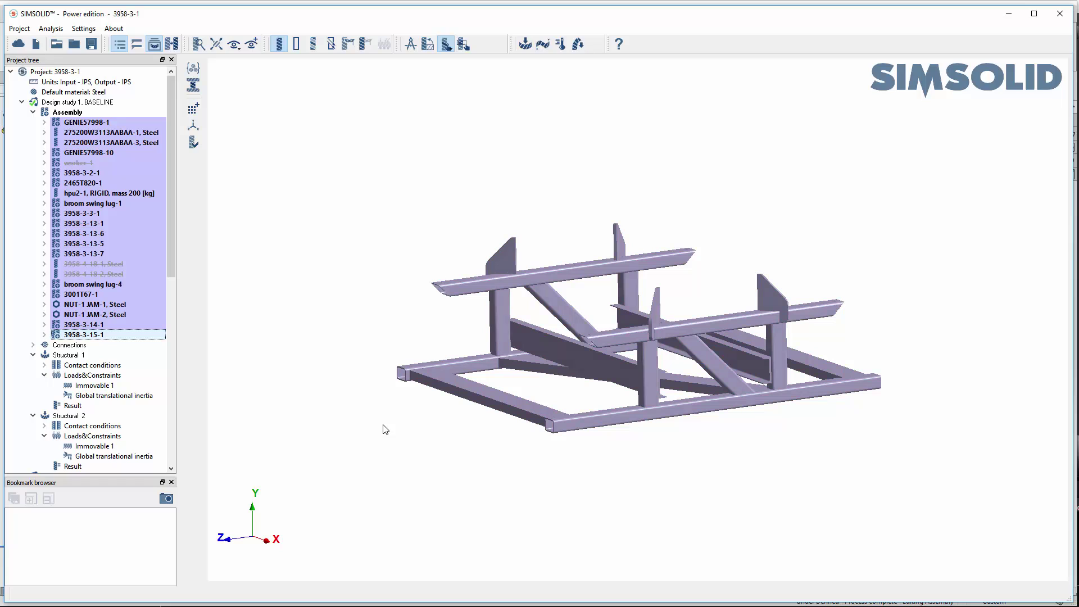
# Collapse both assembly branches and plot the Design study 2 Structural 1 Von Mises Stress on the isolated base frame
pyautogui.click(33, 112)
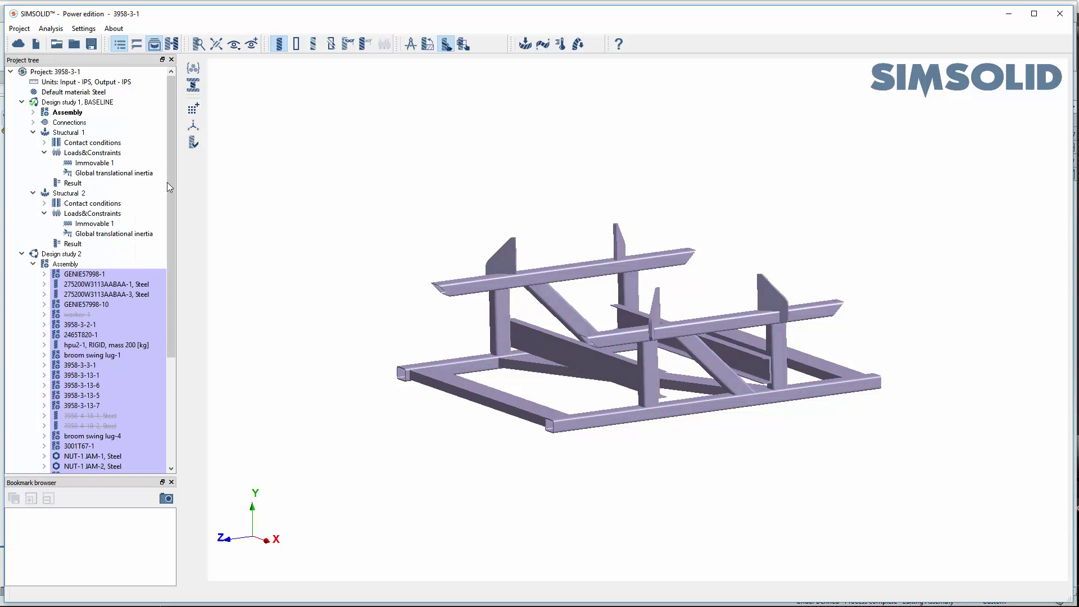
pyautogui.click(34, 263)
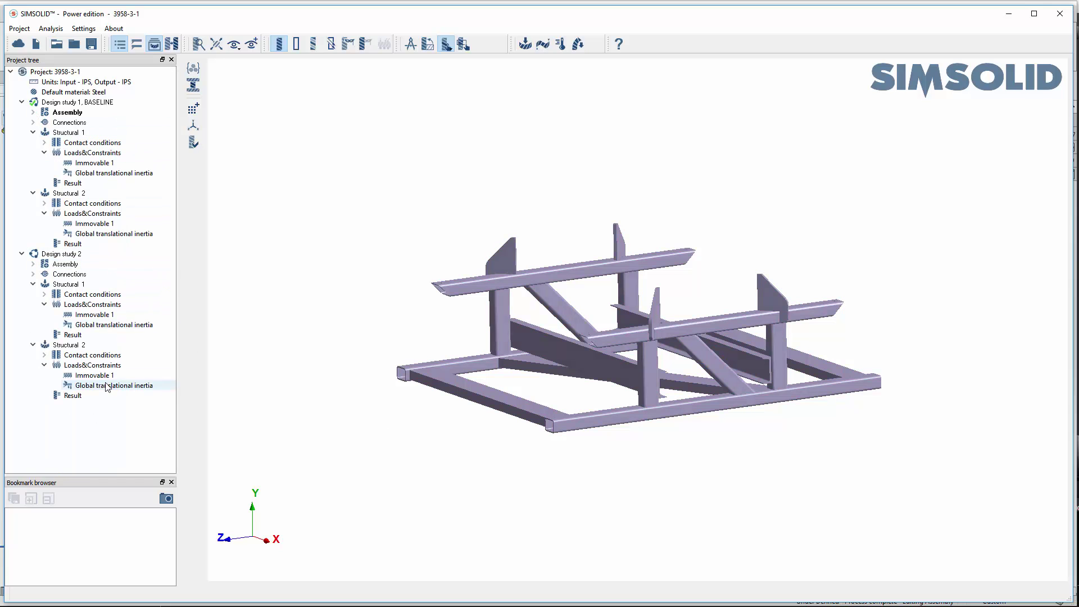
pyautogui.click(73, 334)
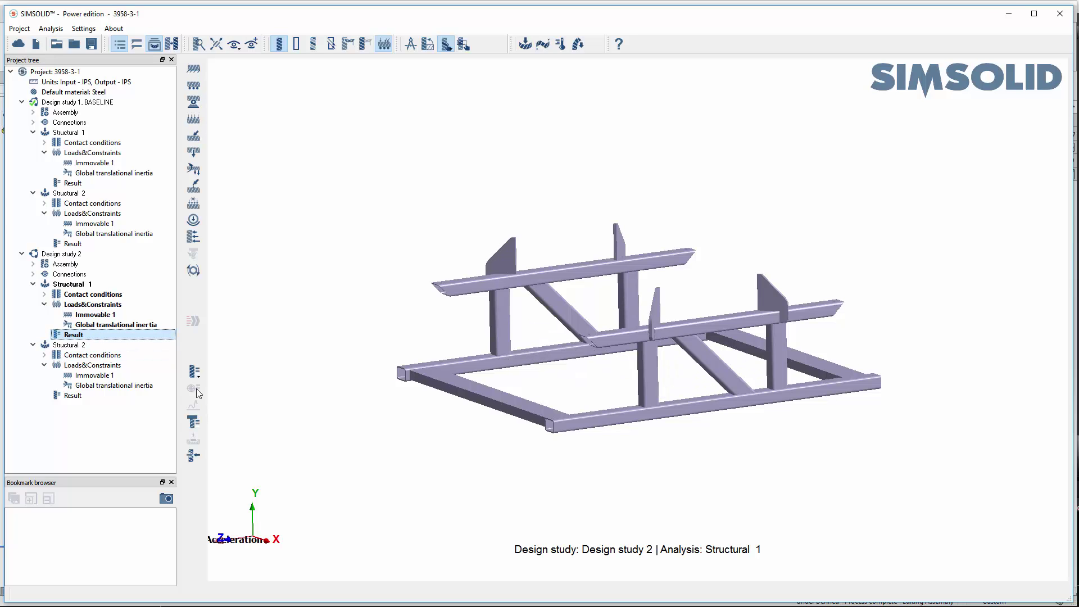
pyautogui.click(198, 375)
pyautogui.click(242, 387)
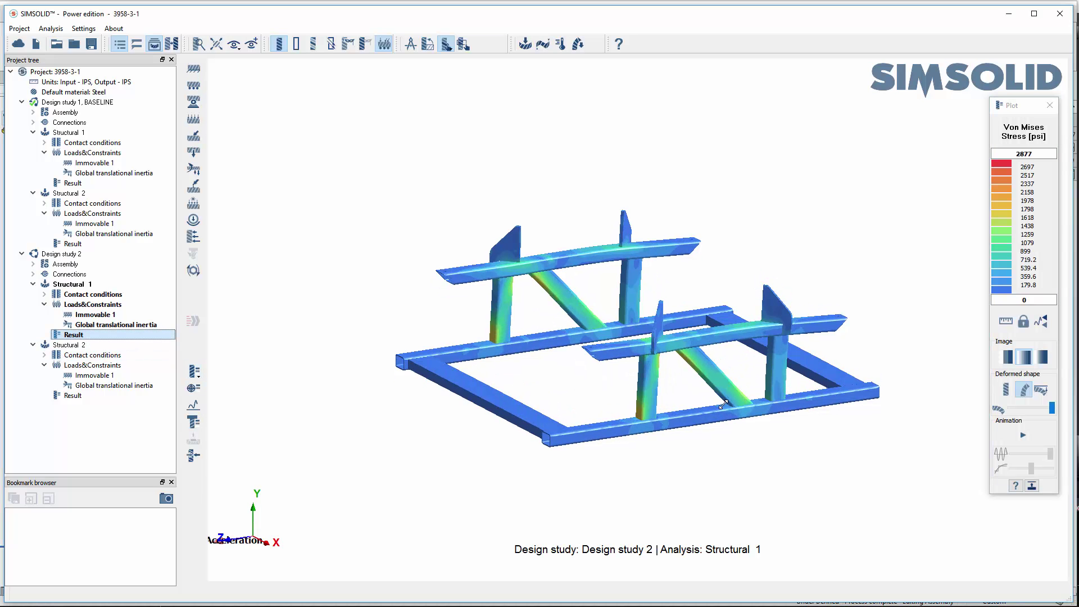
# Switch the base-frame Von Mises Stress plot to Structural 2 of Design study 2 and examine the upright posts
pyautogui.scroll(1, 659, 402)
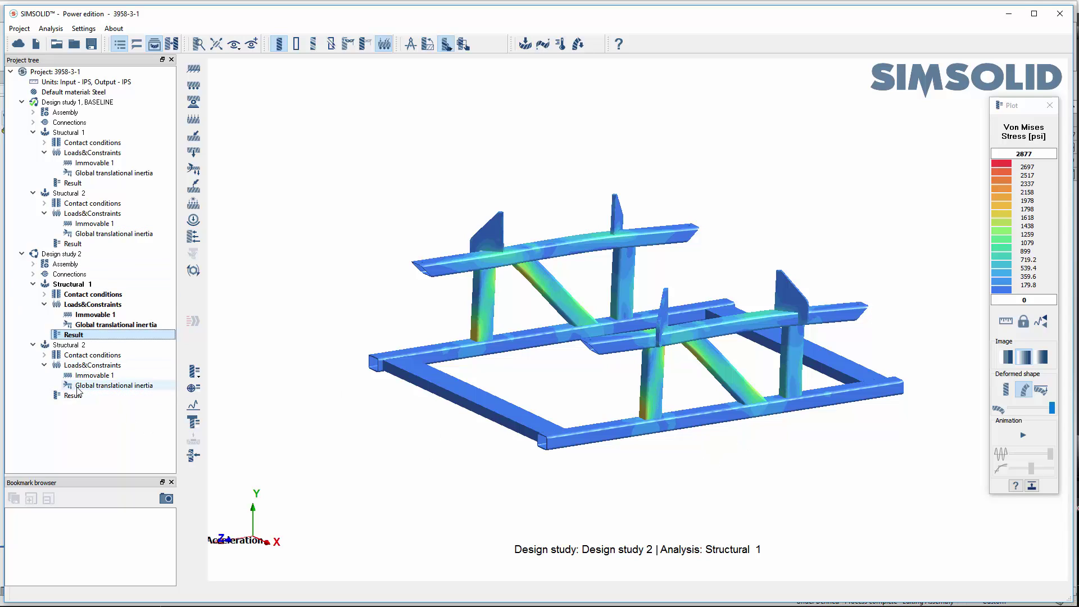
pyautogui.click(87, 366)
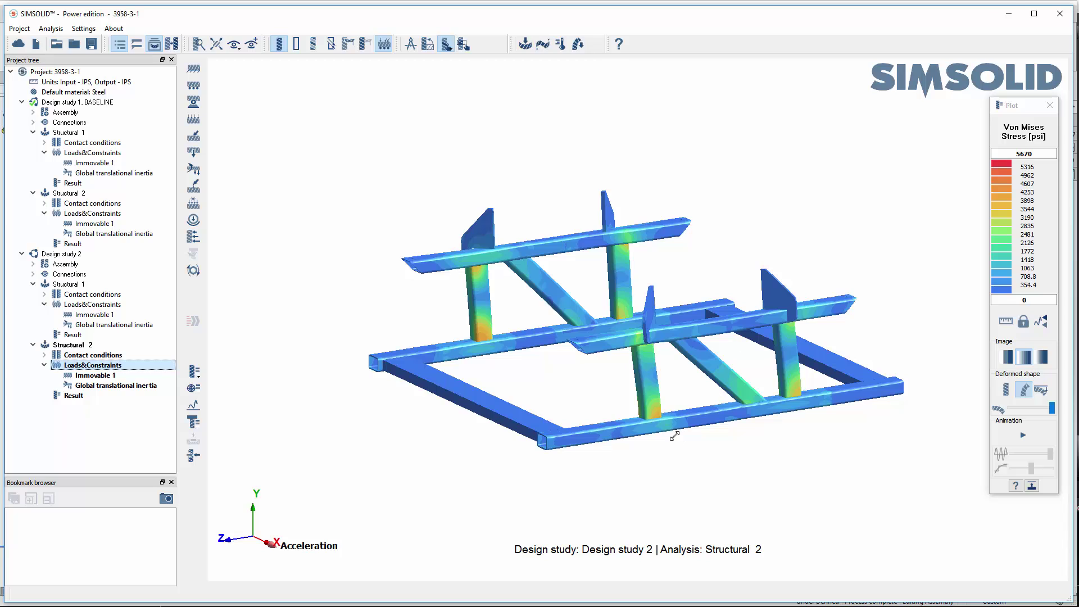
pyautogui.moveTo(674, 436); pyautogui.dragTo(492, 362)
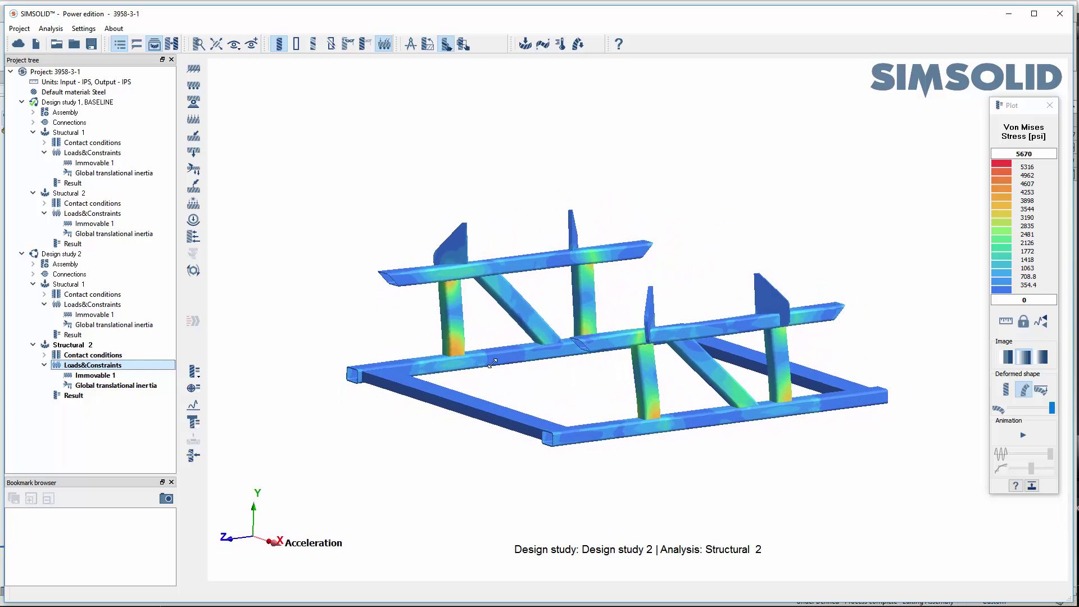
# Display the baseline study's Structural 2 Von Mises Stress on the base frame for comparison and examine the braced uprights
pyautogui.click(69, 214)
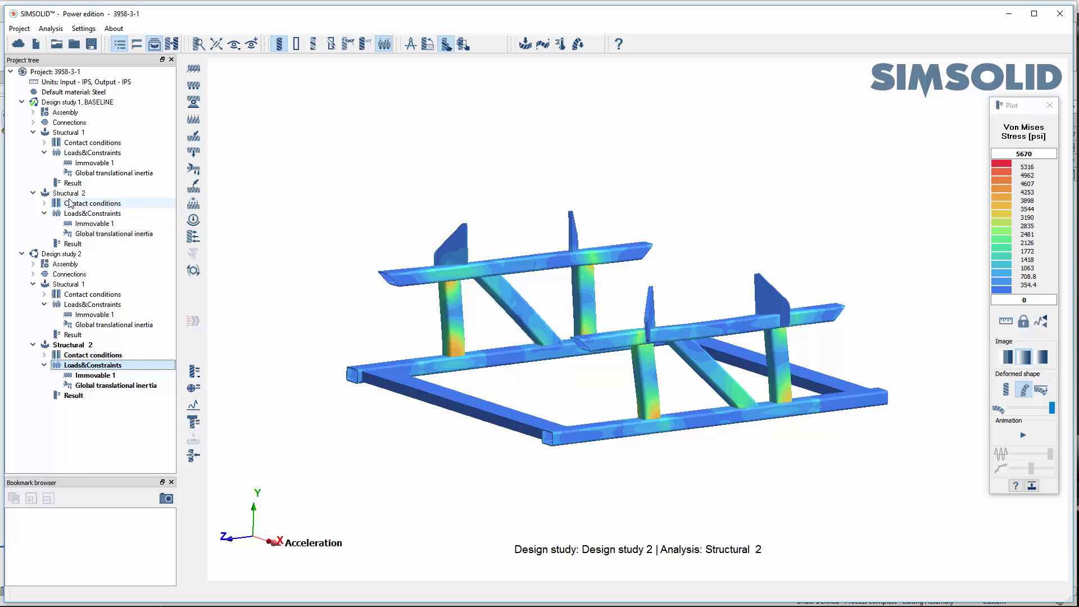
pyautogui.moveTo(544, 369); pyautogui.dragTo(315, 405)
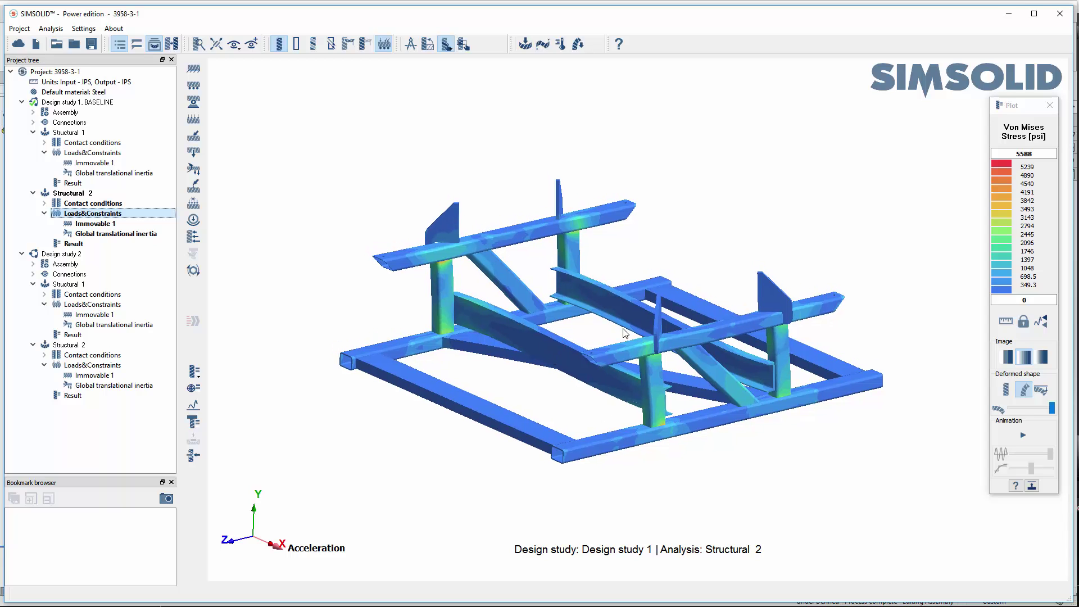
pyautogui.moveTo(663, 430); pyautogui.dragTo(507, 406)
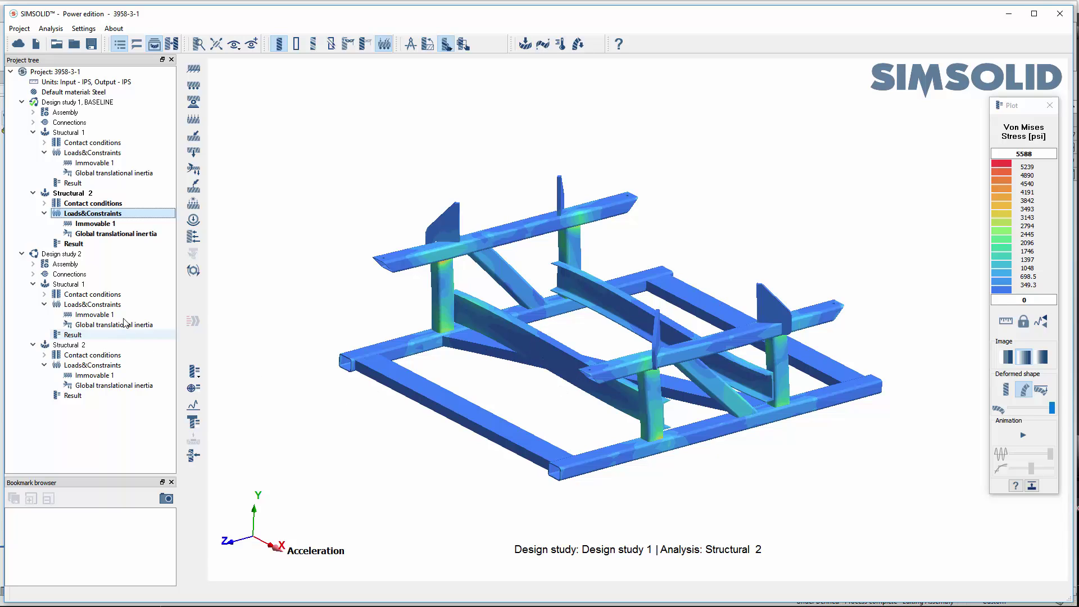
# Return to the Design study 2 Structural 2 stress plot, review the unbraced uprights again and close the plot
pyautogui.click(93, 385)
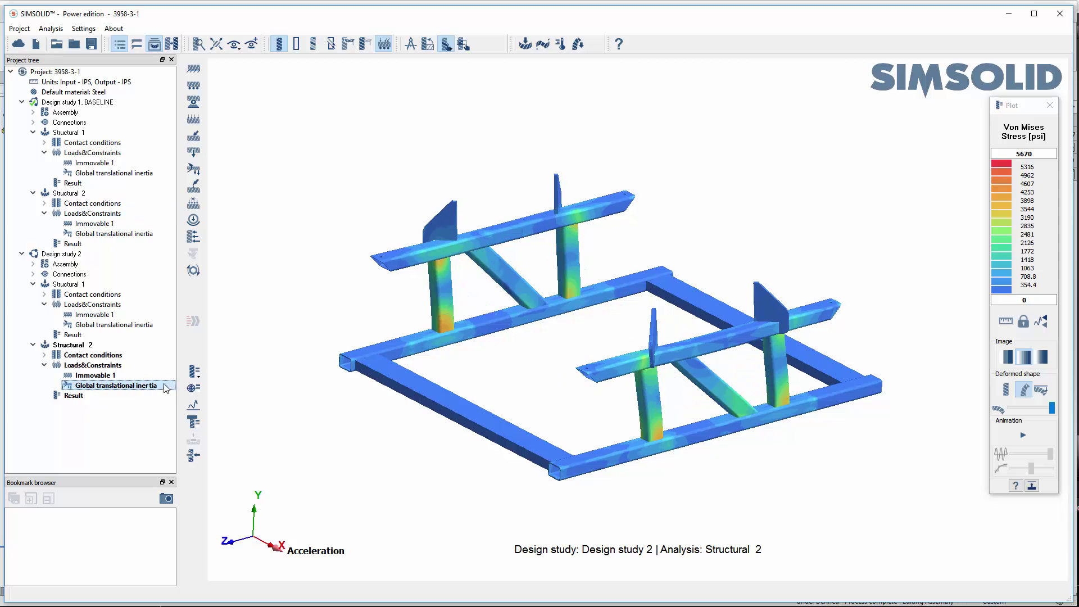
pyautogui.moveTo(481, 380); pyautogui.dragTo(485, 374)
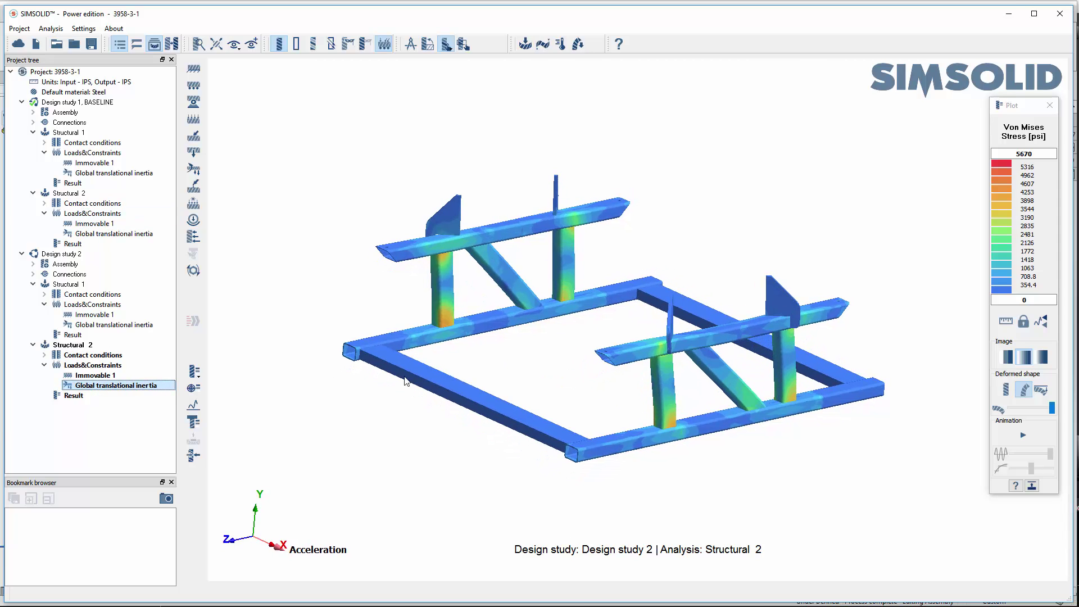
pyautogui.click(1051, 106)
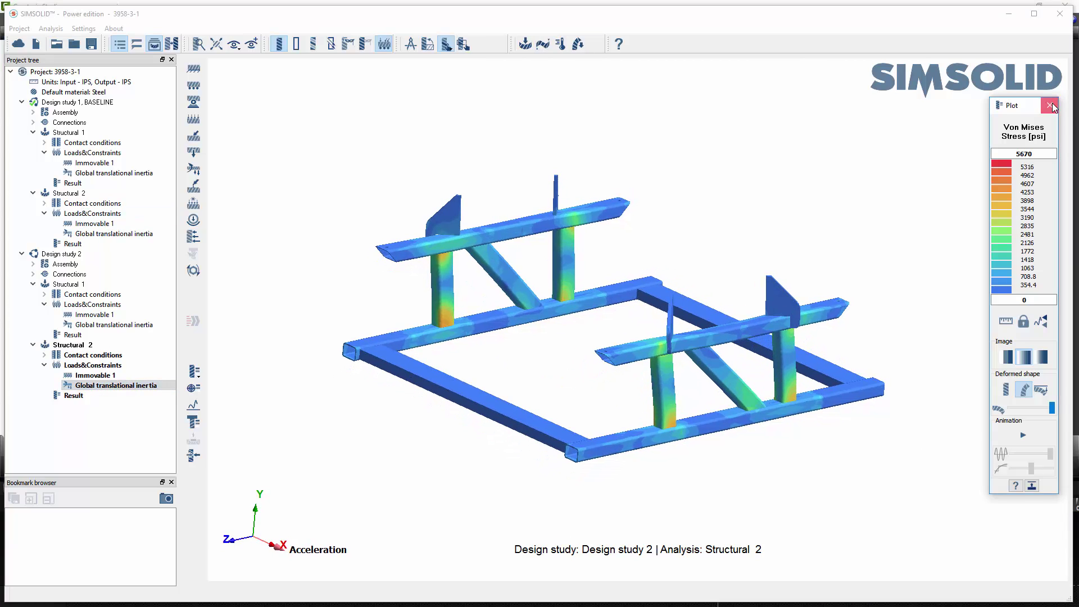
pyautogui.click(1050, 105)
# Show all hidden parts of the Design study 2 assembly
pyautogui.moveTo(634, 330); pyautogui.dragTo(463, 301)
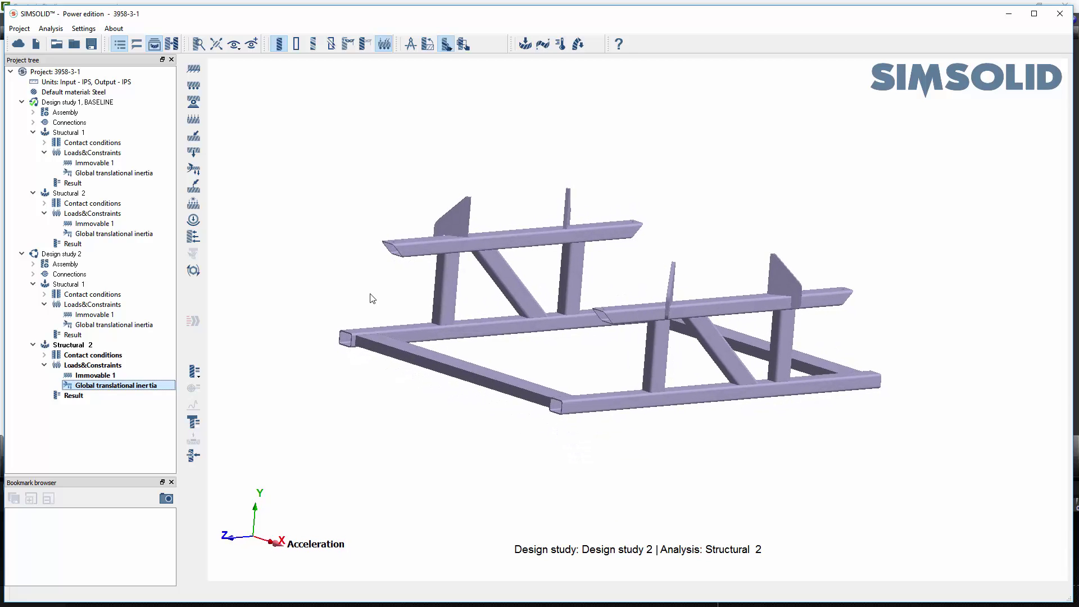
pyautogui.moveTo(371, 298); pyautogui.dragTo(357, 298)
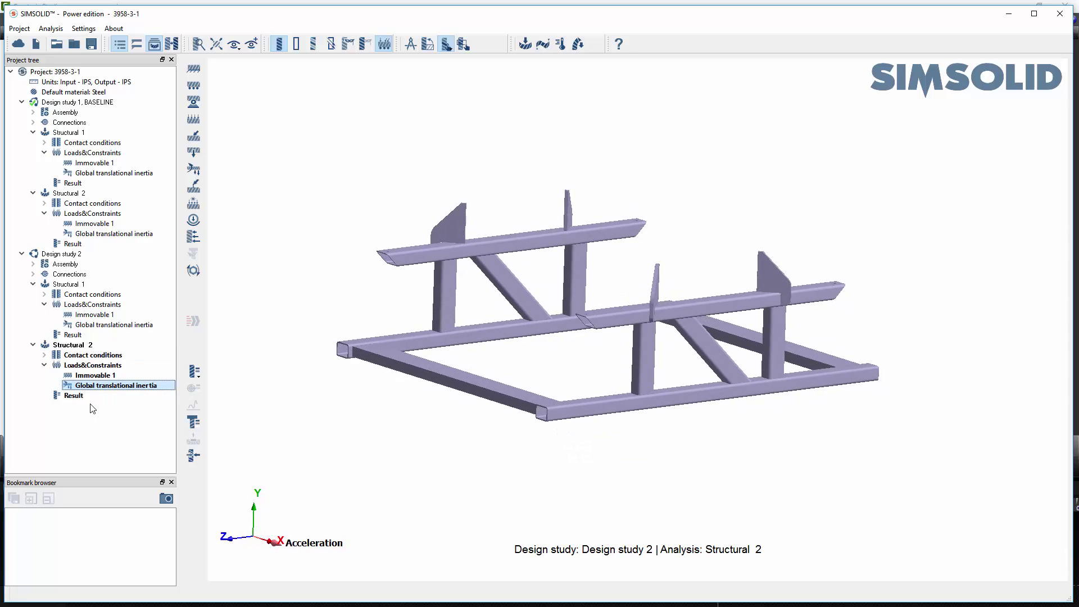
pyautogui.rightClick(255, 388)
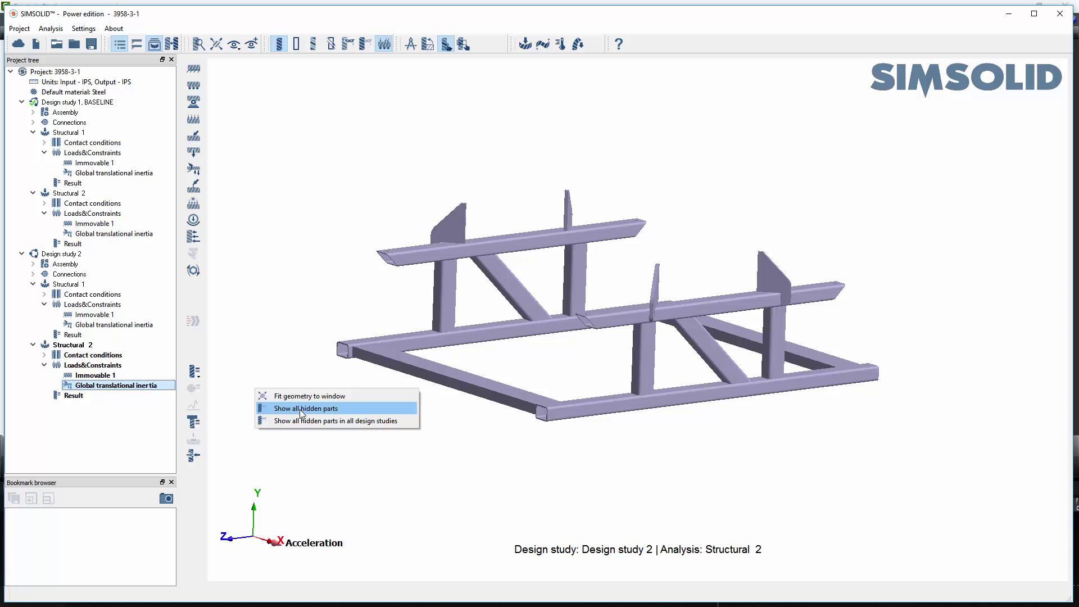
pyautogui.click(302, 410)
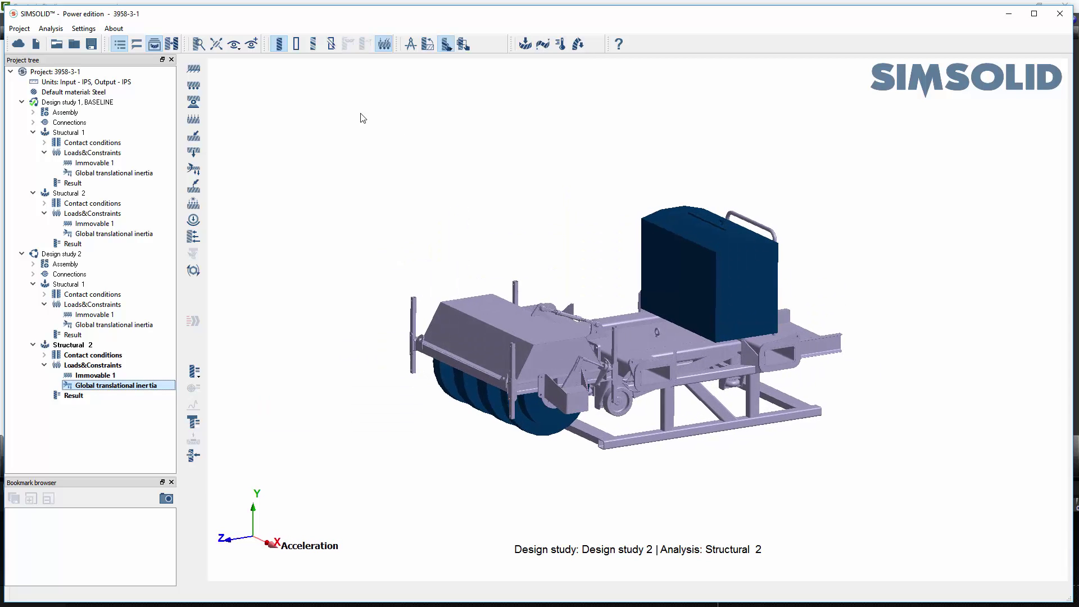
# Display the assembly parts in individual colours and inspect the base frame's posts and diagonal braces beneath the machine
pyautogui.click(315, 48)
pyautogui.scroll(3, 564, 291)
pyautogui.moveTo(564, 290); pyautogui.dragTo(532, 352)
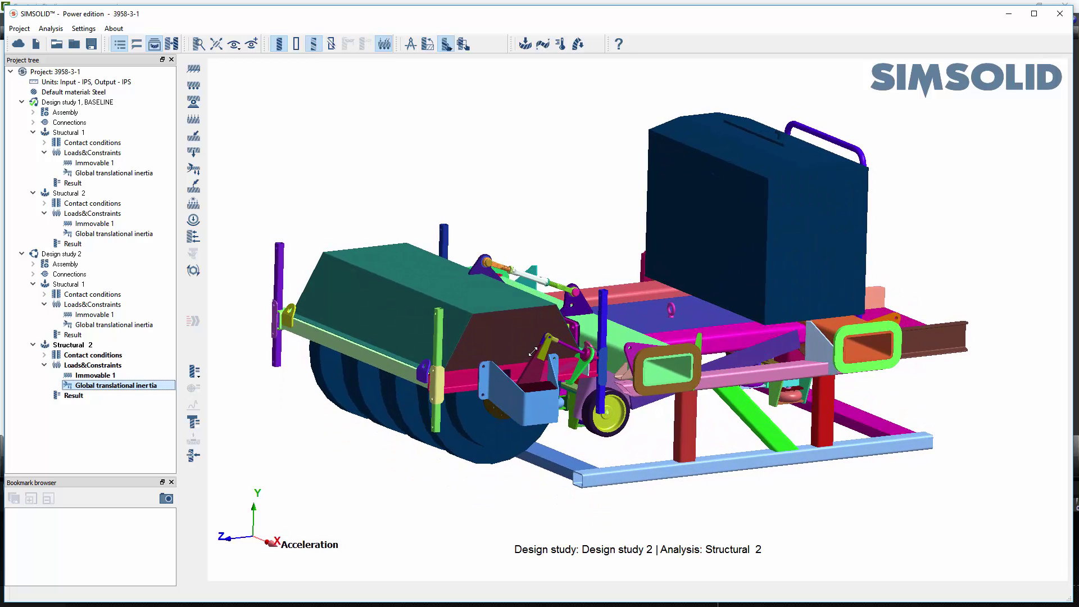
pyautogui.moveTo(750, 425); pyautogui.dragTo(709, 417)
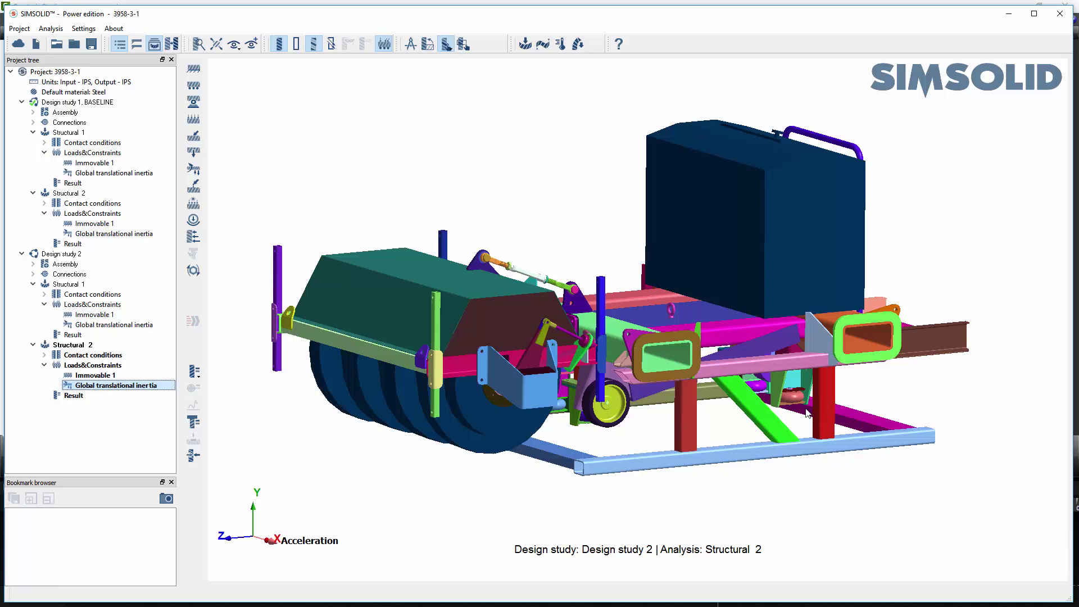
pyautogui.moveTo(749, 420); pyautogui.dragTo(747, 423)
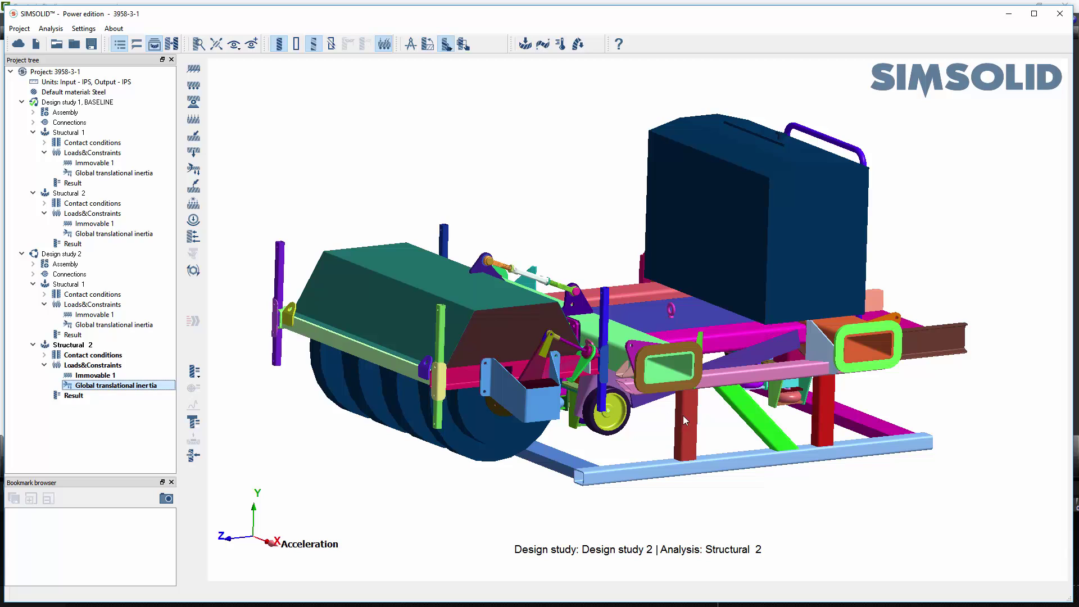
pyautogui.moveTo(700, 427); pyautogui.dragTo(638, 421)
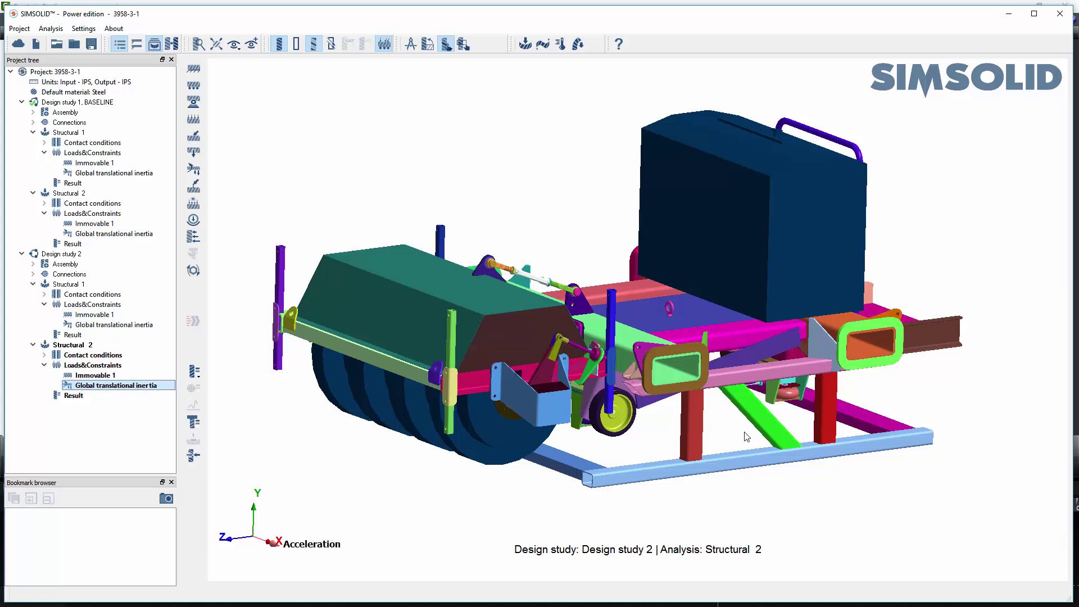
pyautogui.moveTo(769, 428); pyautogui.dragTo(773, 426, button='right')
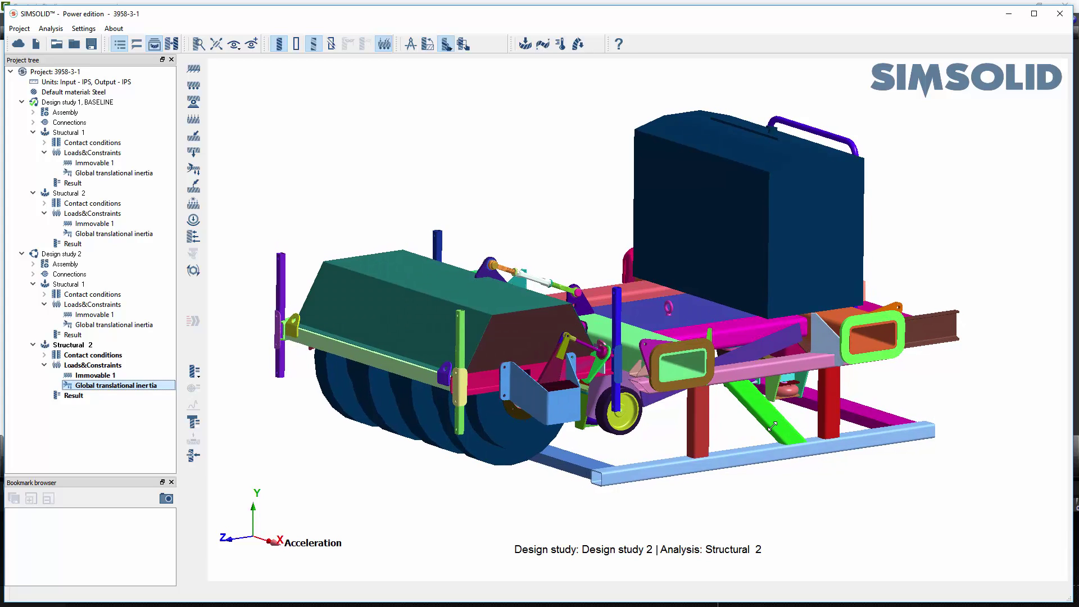